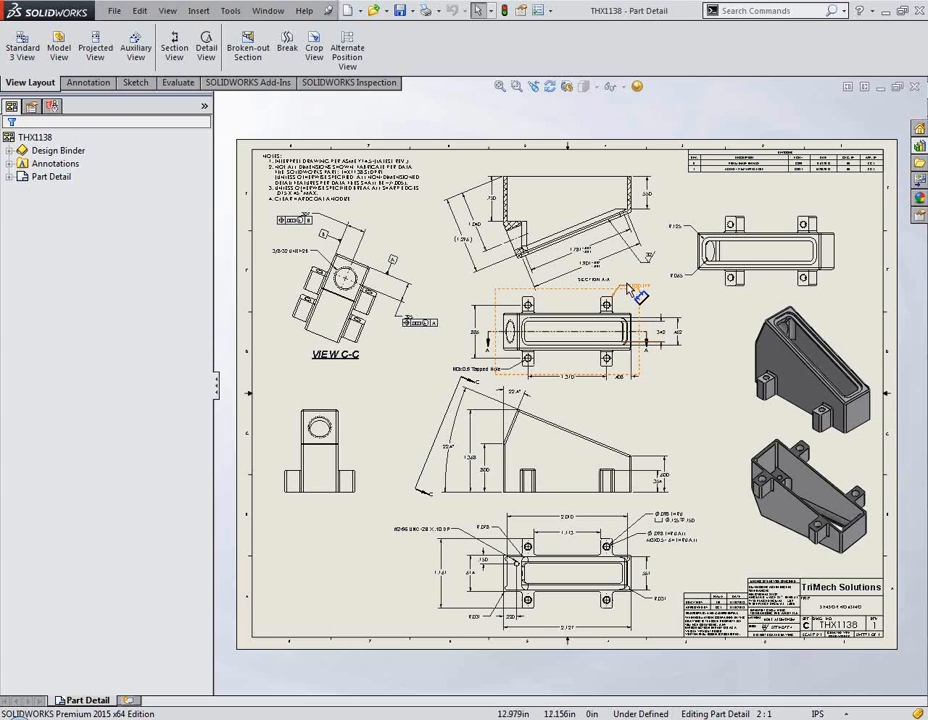
- Check the add-ins list for the SOLIDWORKS Inspection entry and its startup setting, leaving the selection as is
left_click(550, 11)
left_click(578, 55)
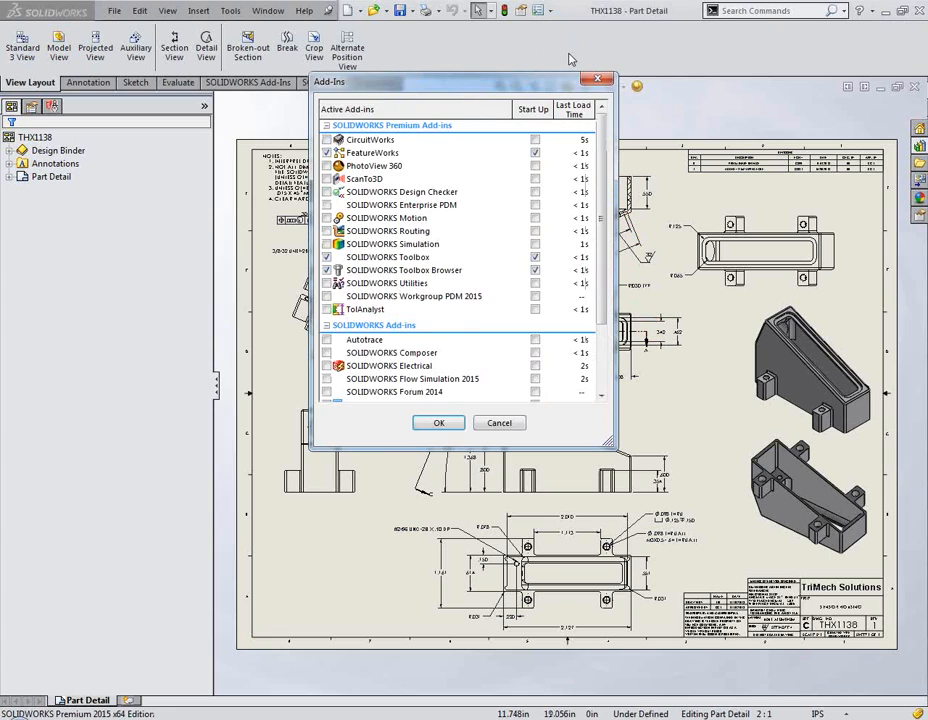
left_click_drag(601, 298, 595, 343)
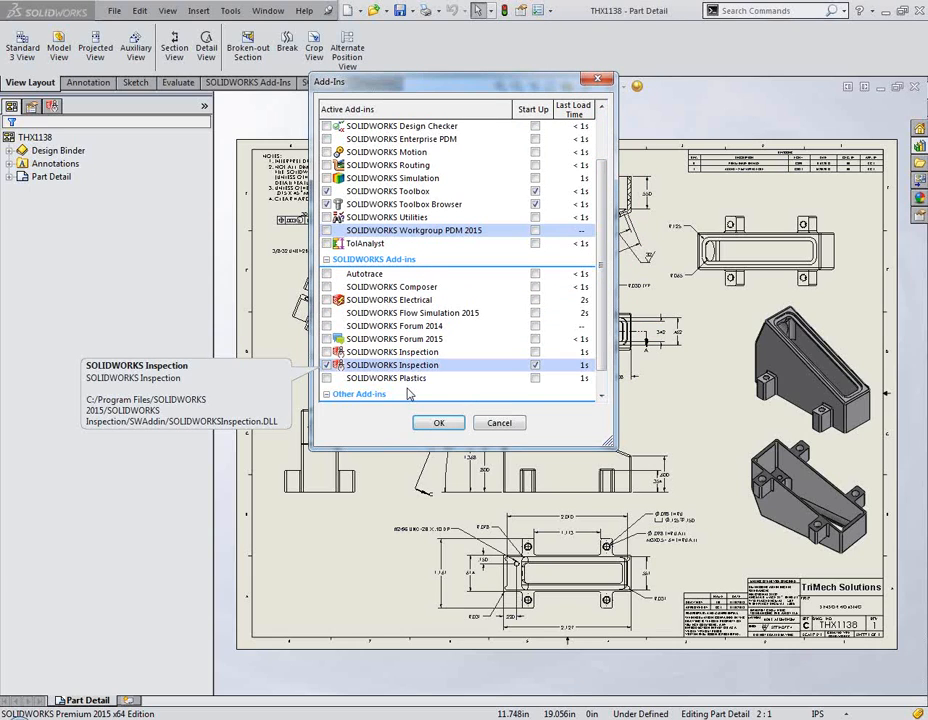
left_click(499, 423)
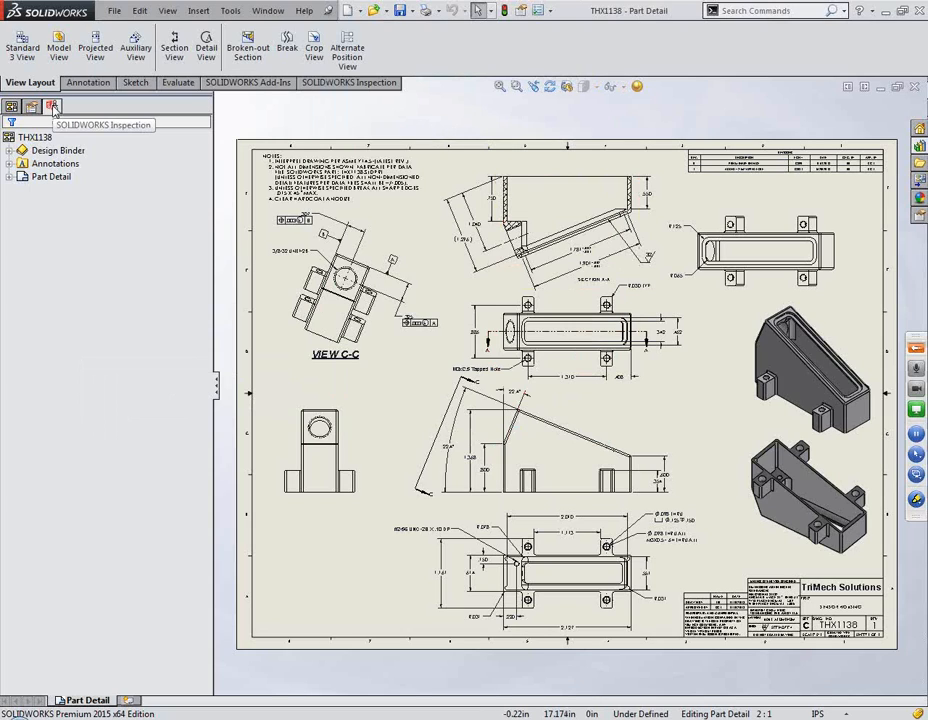
- Look over the available SOLIDWORKS Inspection commands and the empty characteristic tree
left_click(53, 106)
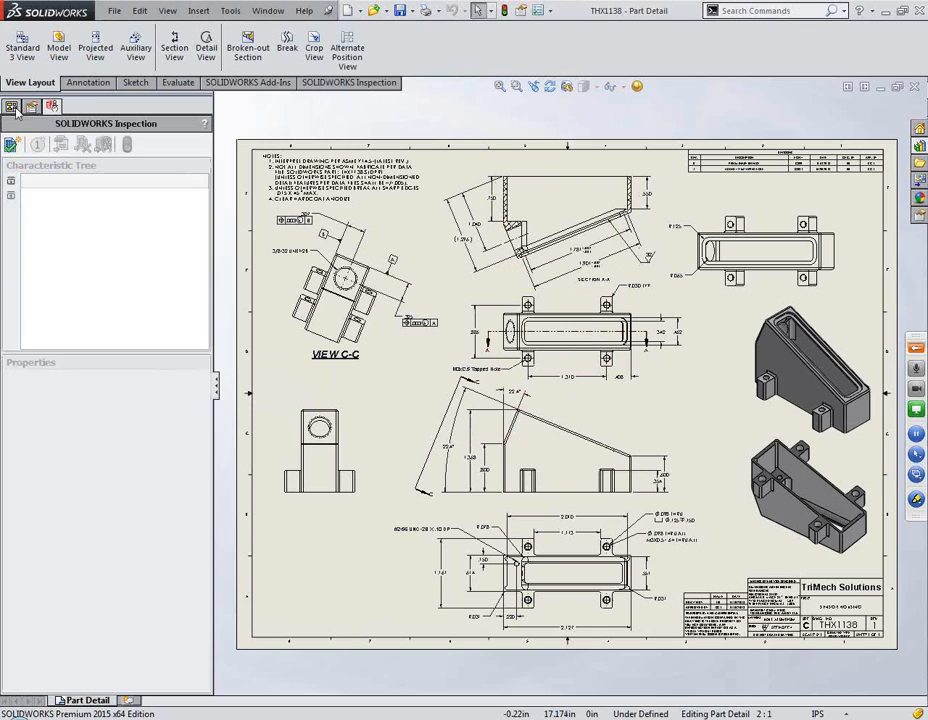
left_click(12, 106)
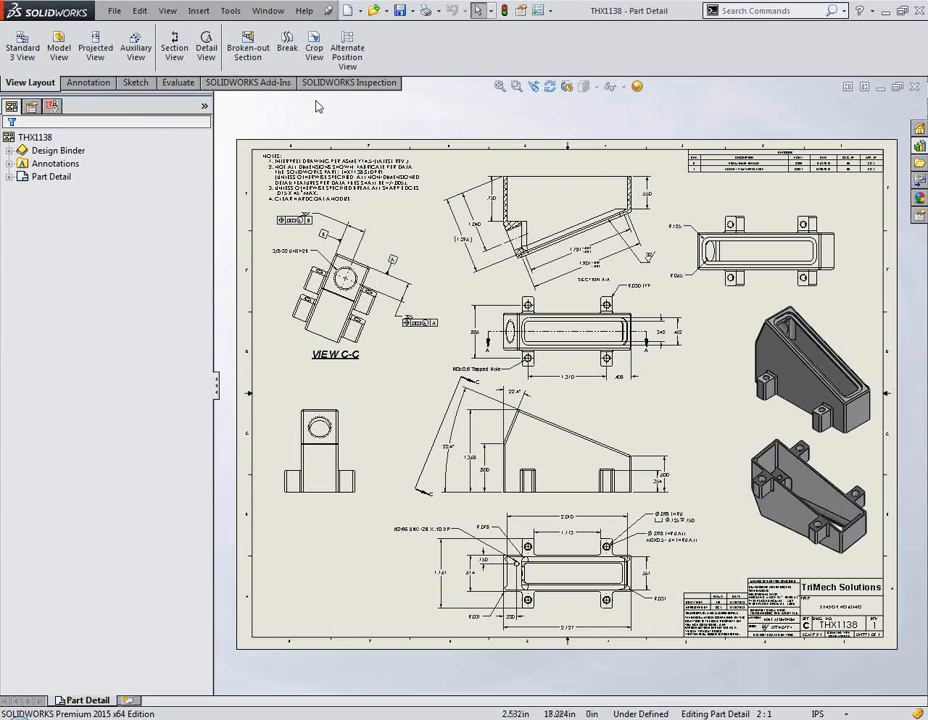
left_click(348, 83)
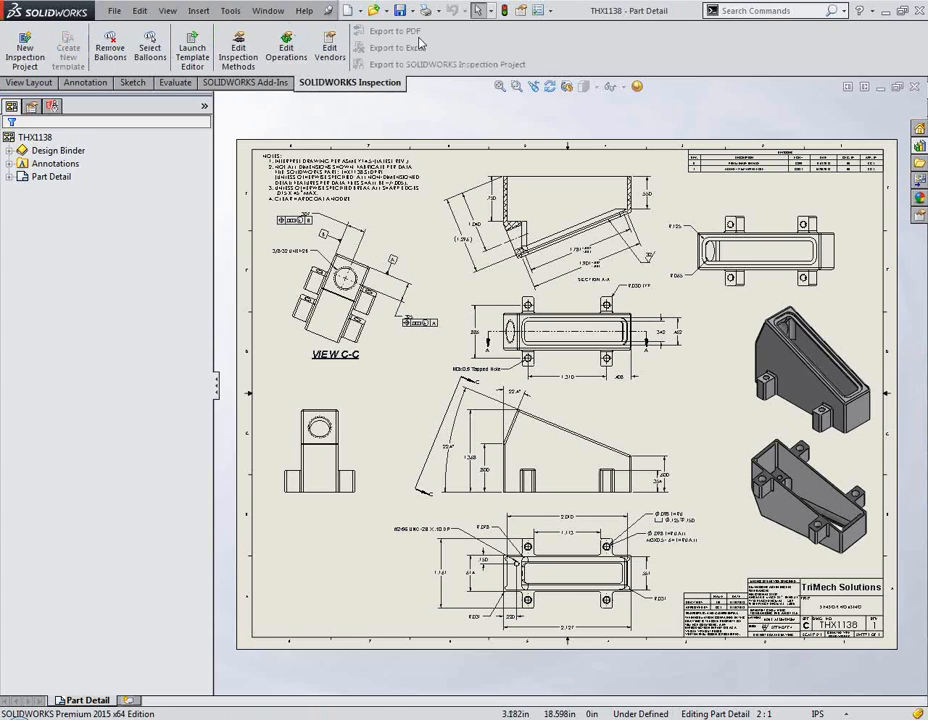
left_click(229, 11)
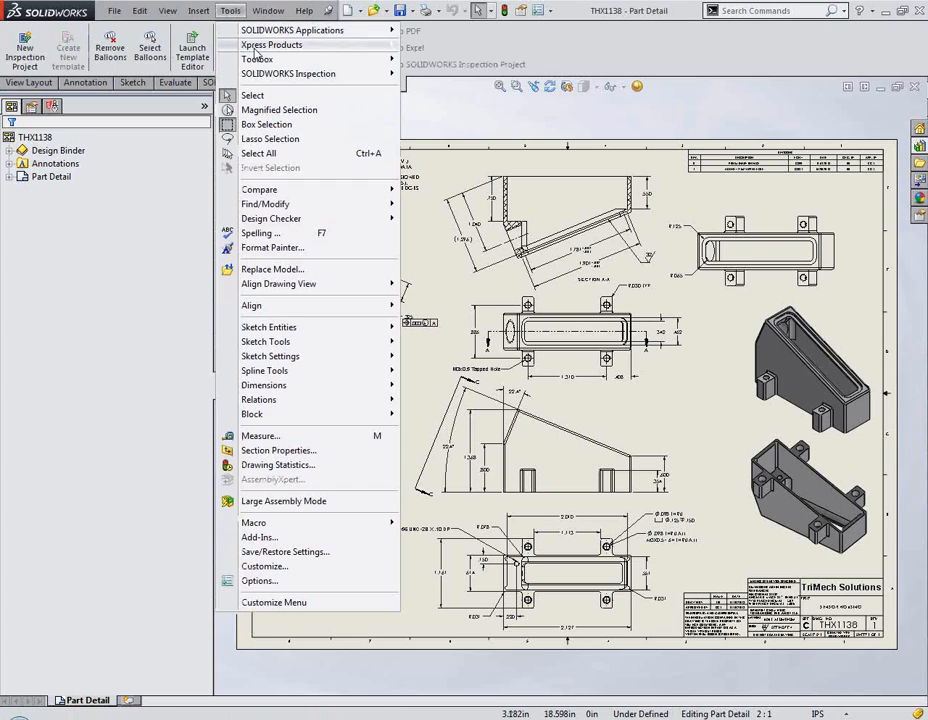
mouse_move(318, 74)
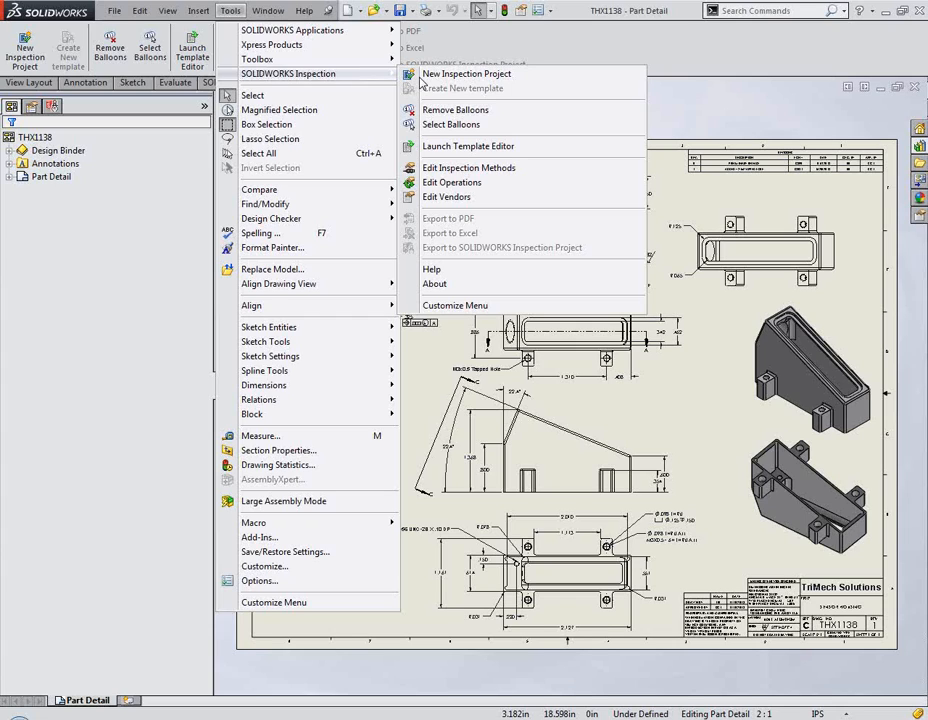
left_click(440, 74)
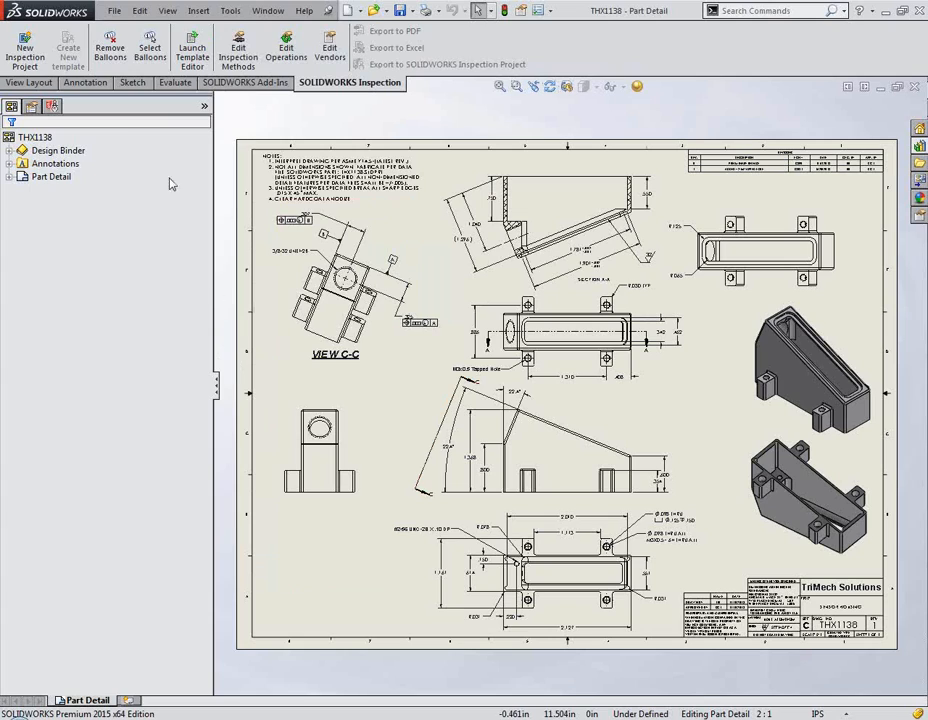
- Start a new inspection project for the drawing using the 01 - Default.swidot template
left_click(52, 105)
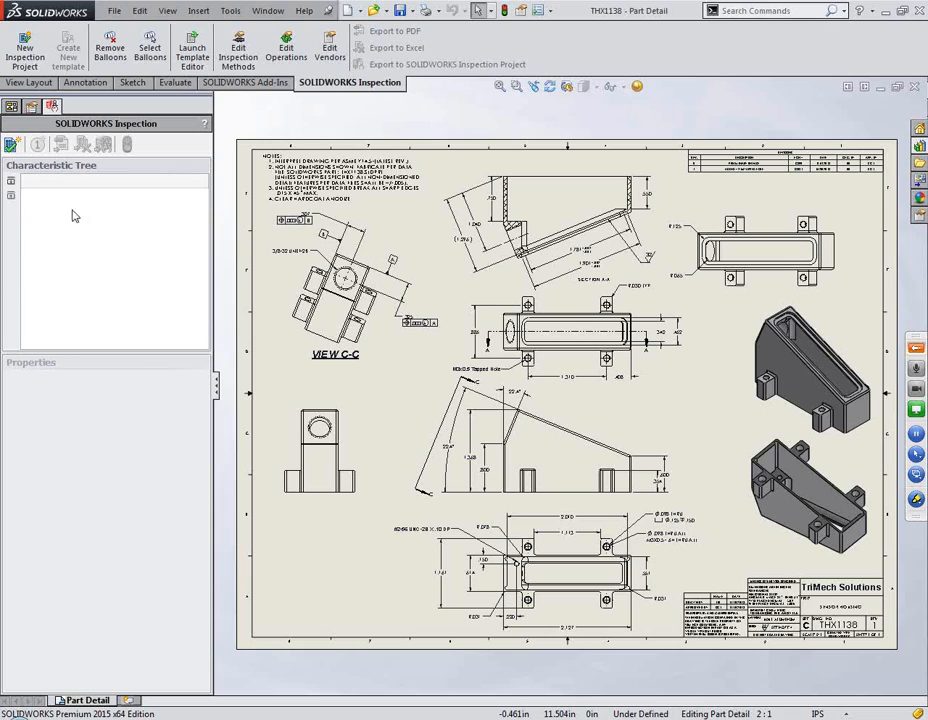
left_click(12, 148)
left_click(12, 148)
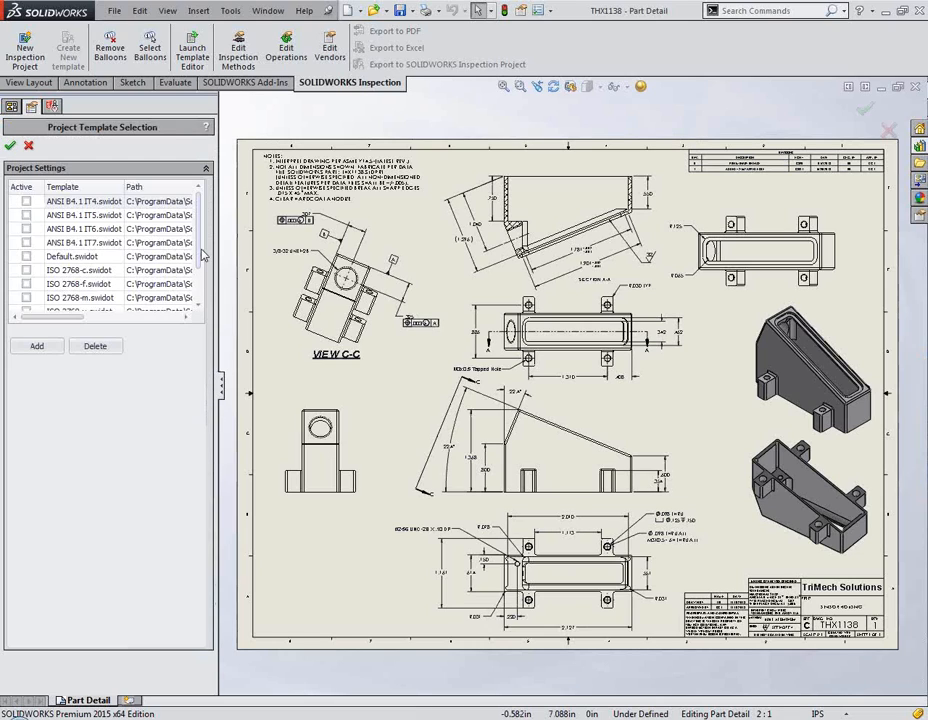
left_click_drag(203, 257, 201, 230)
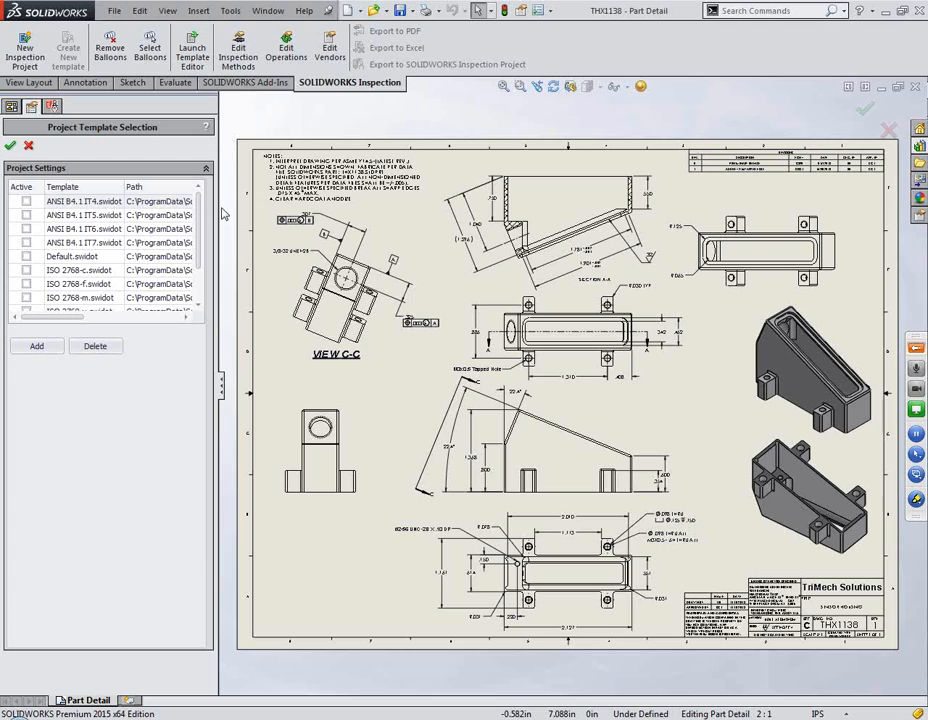
left_click_drag(201, 234, 199, 257)
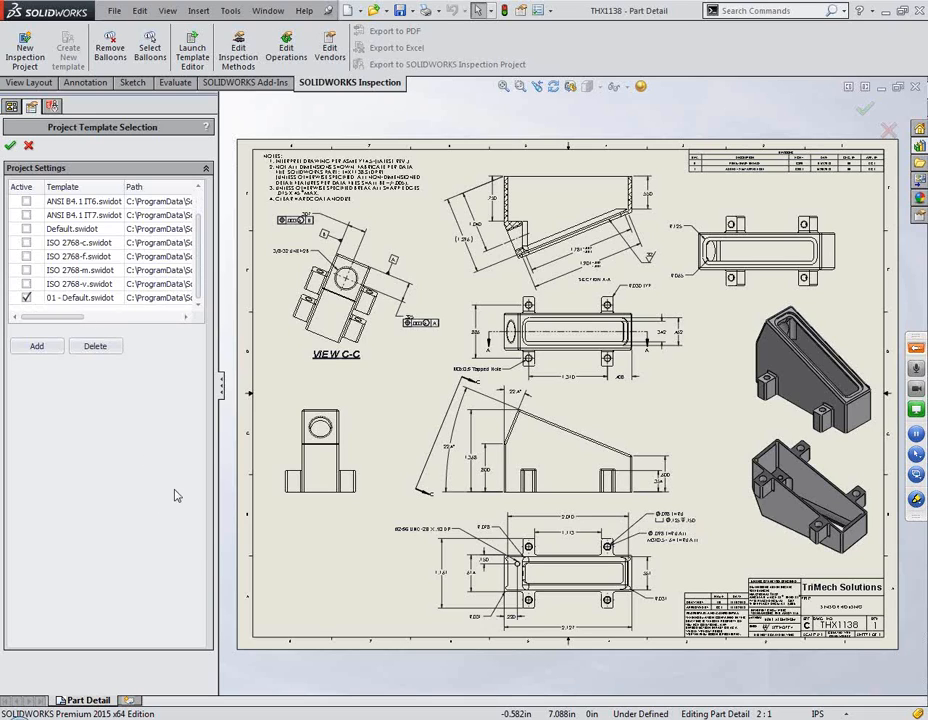
left_click(11, 147)
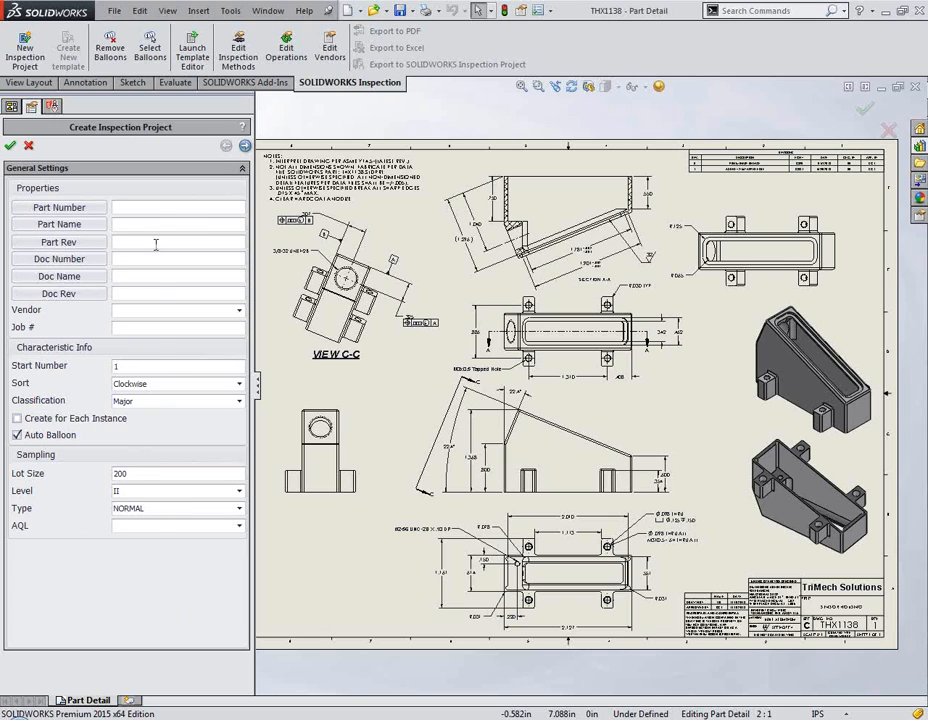
left_click(158, 208)
type("u4u")
key("BackSpace")
key("BackSpace")
key("BackSpace")
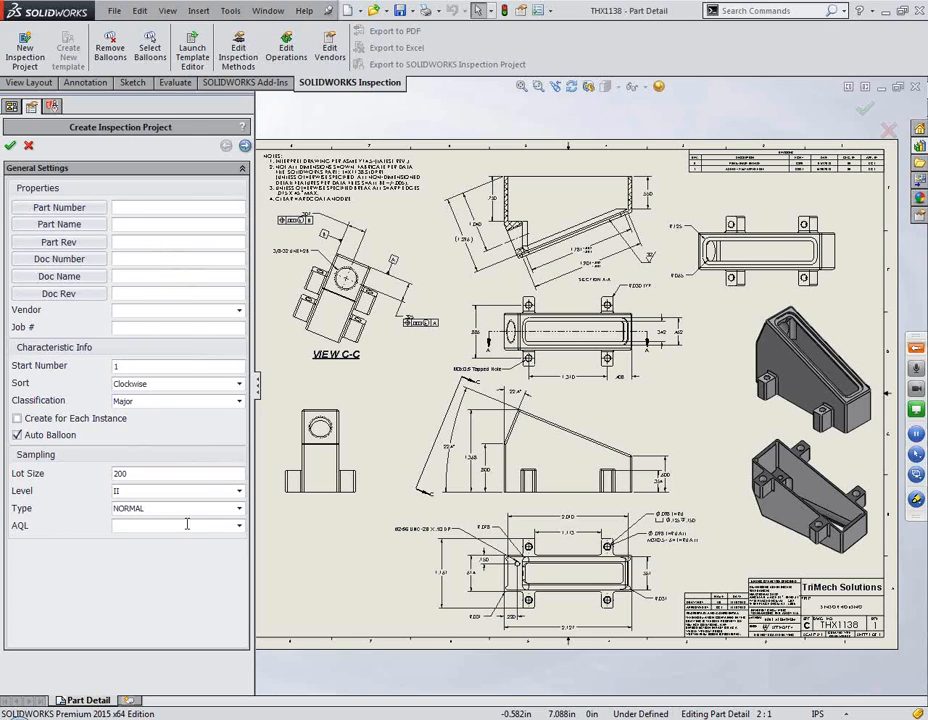
- Link the project's Part Number to the drawing's PartNo custom property, NCC-1701
left_click(52, 213)
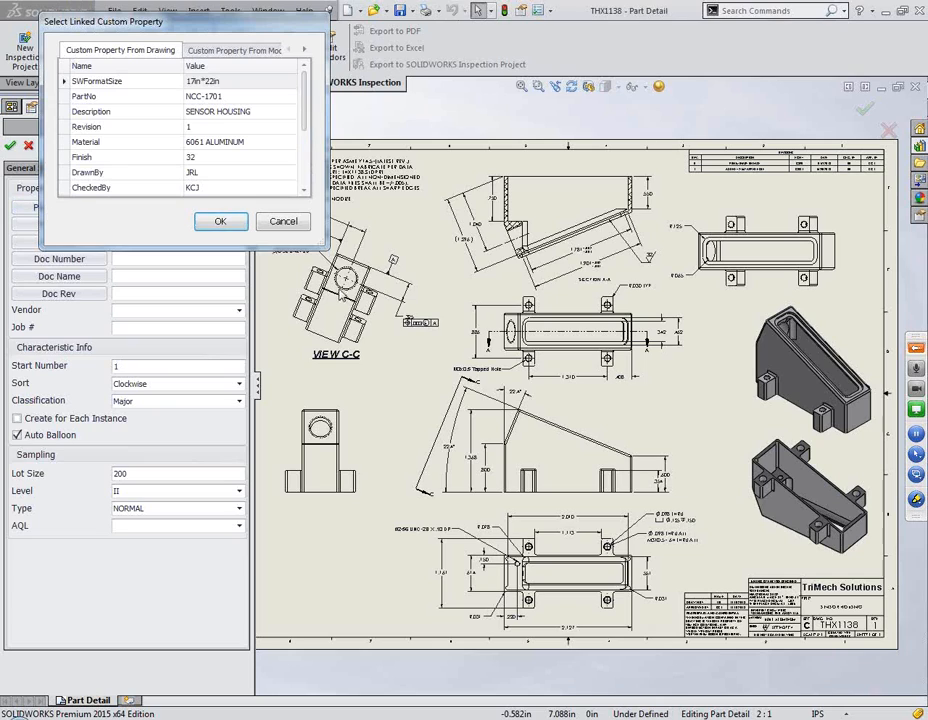
left_click_drag(327, 247, 470, 270)
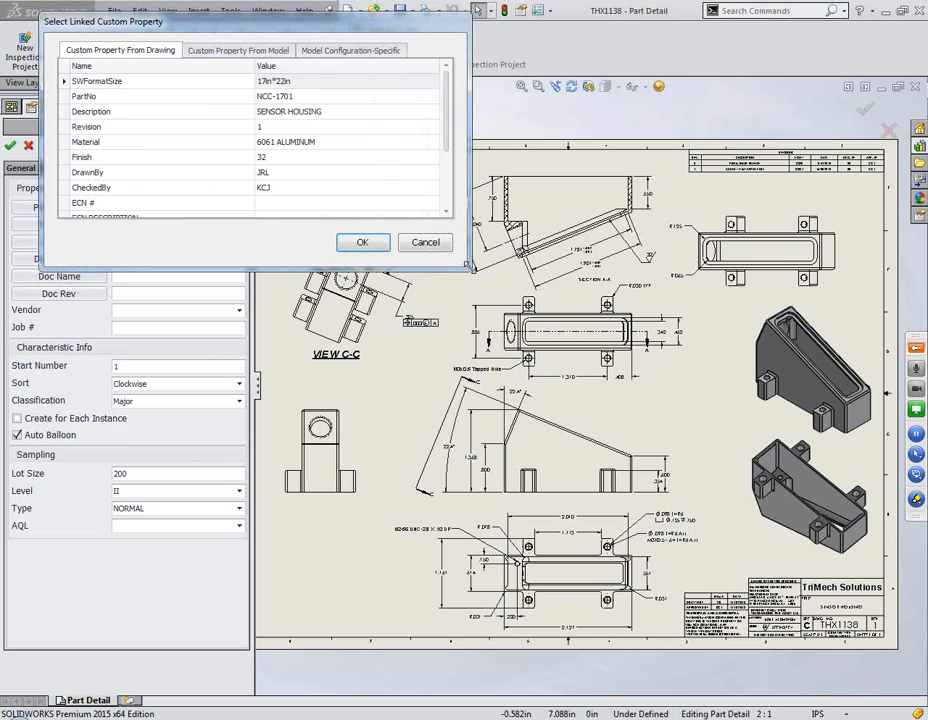
mouse_move(323, 27)
left_mouse_down()
mouse_move(412, 12)
mouse_move(490, 33)
mouse_move(477, 62)
left_mouse_up()
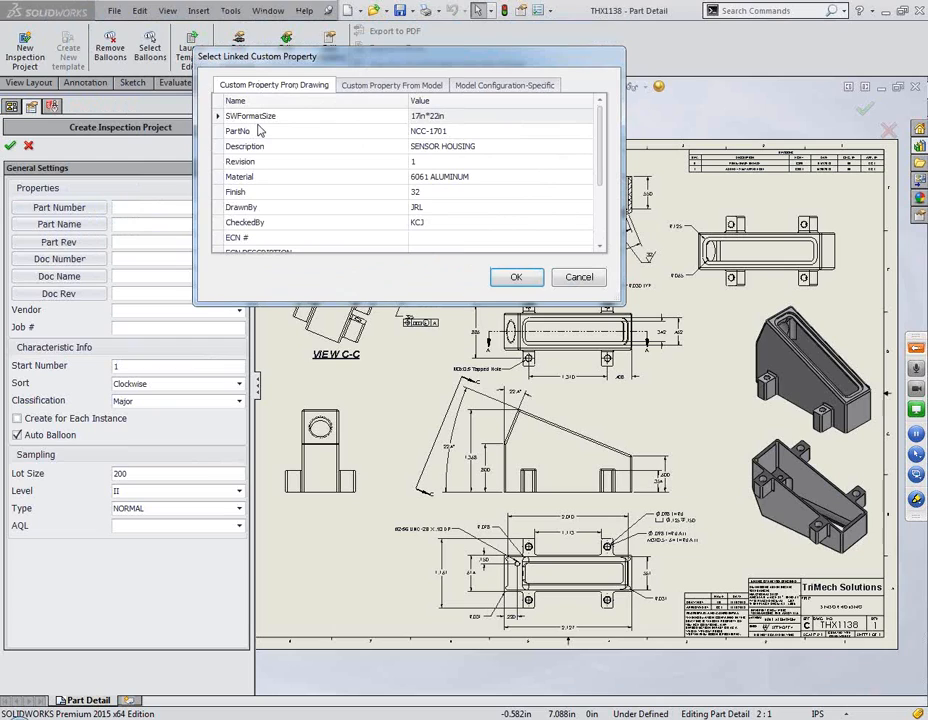
left_click(384, 86)
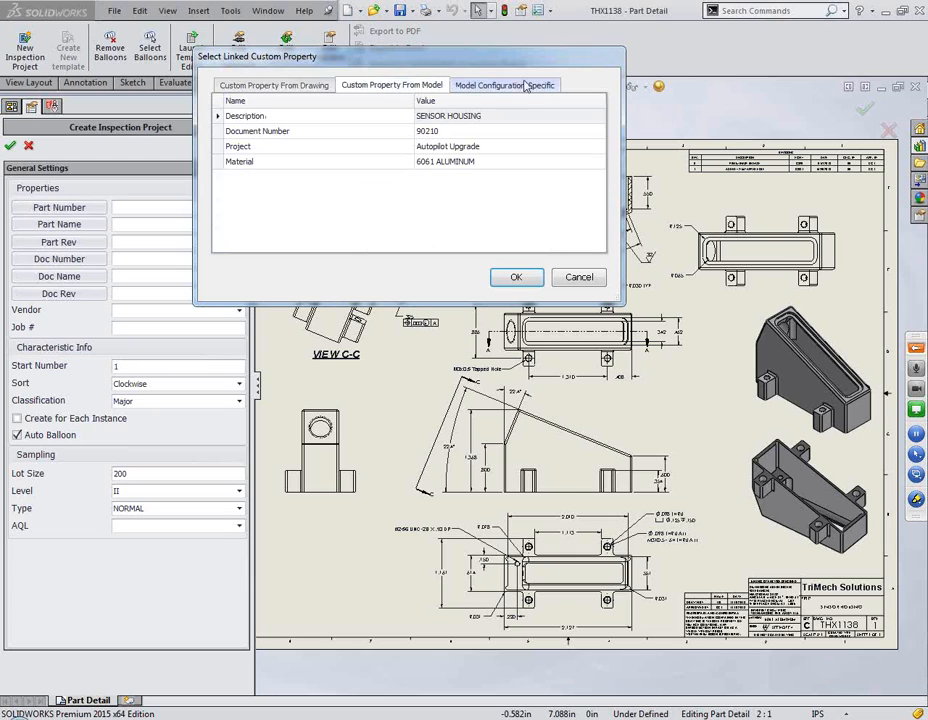
left_click(285, 88)
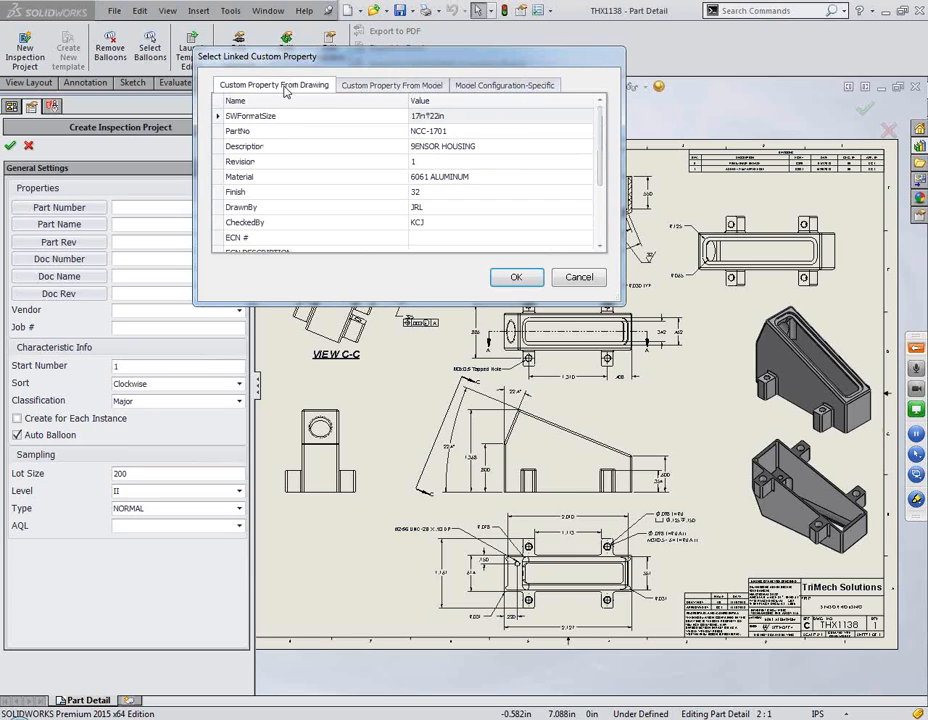
left_click(284, 134)
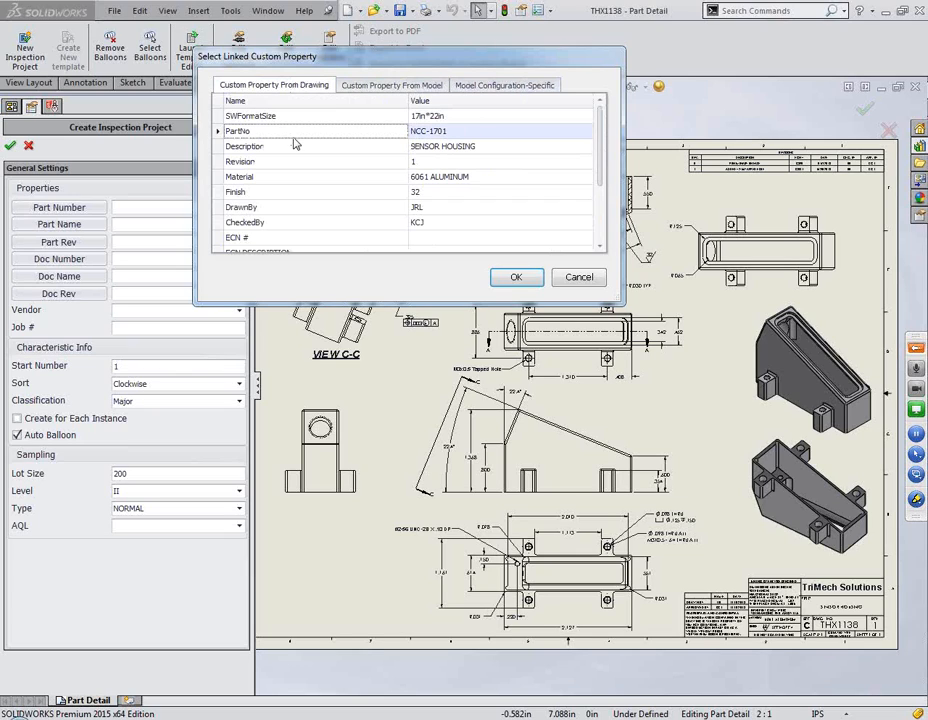
left_click(516, 278)
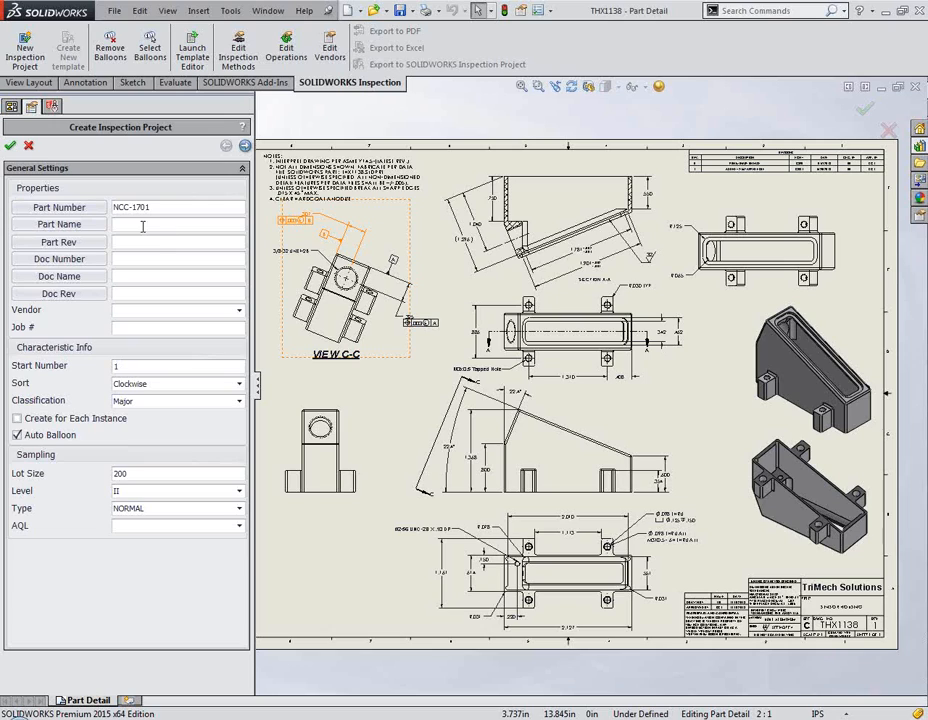
- Link Part Name to the drawing's Description property, SENSOR HOUSING, and Part Rev to its Revision property, 1
left_click(85, 227)
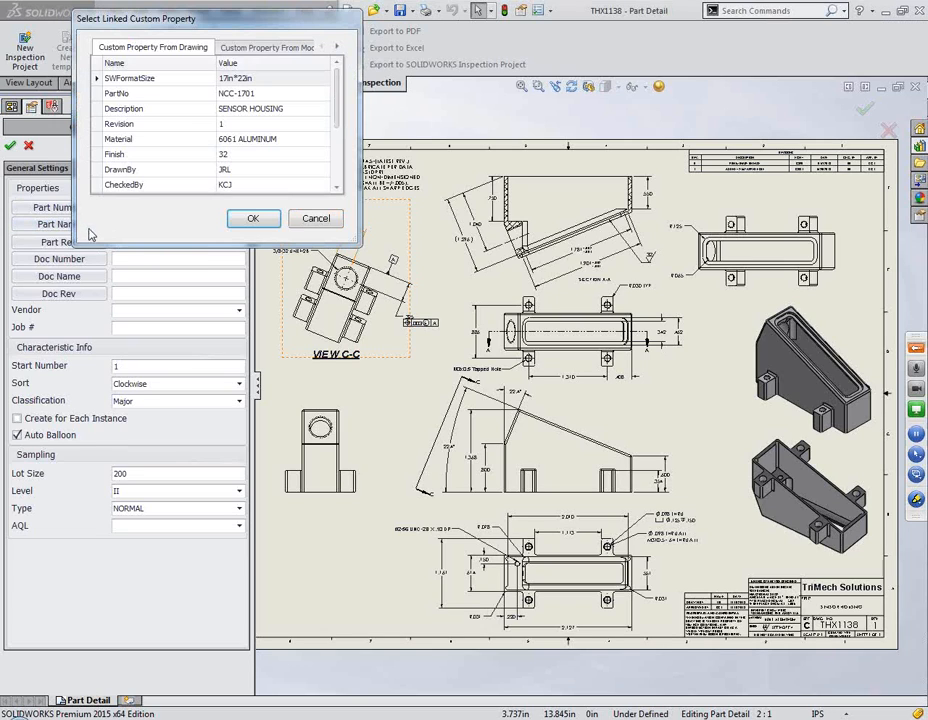
left_click(148, 110)
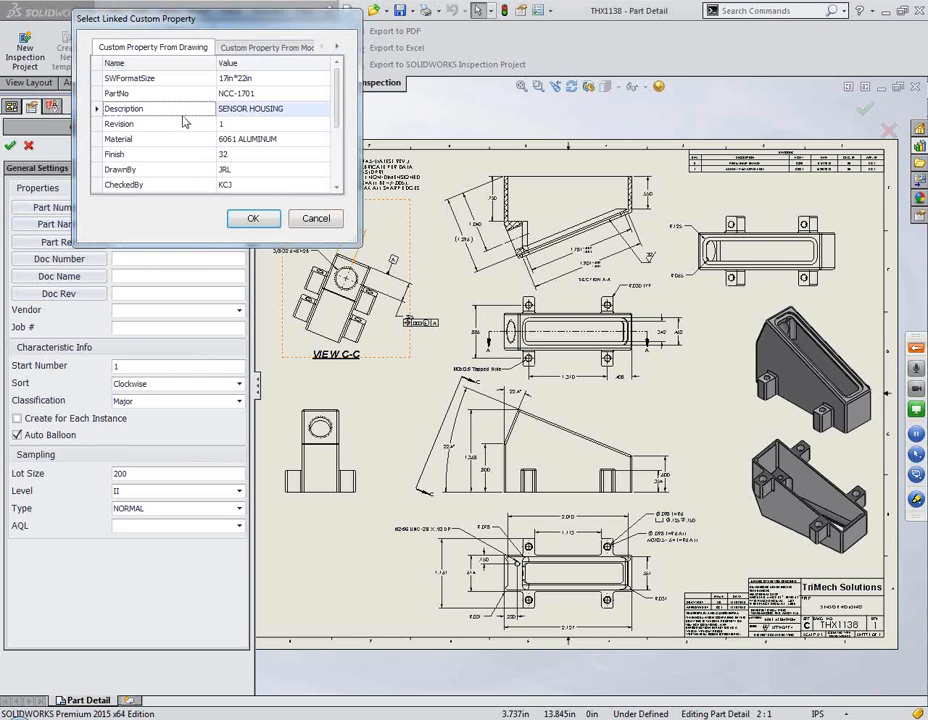
left_click(252, 219)
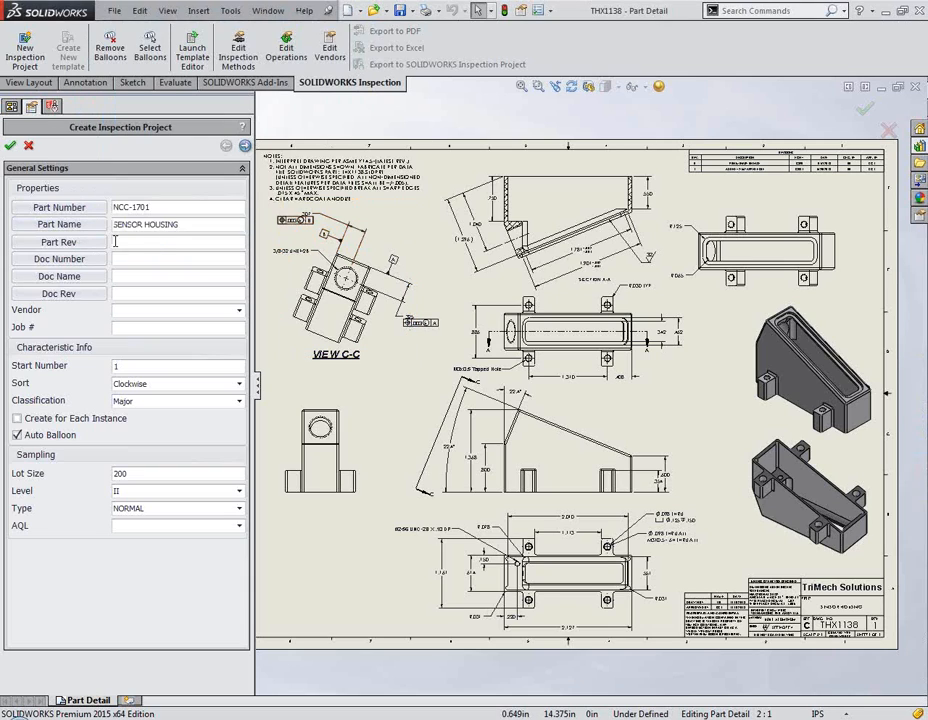
left_click(84, 242)
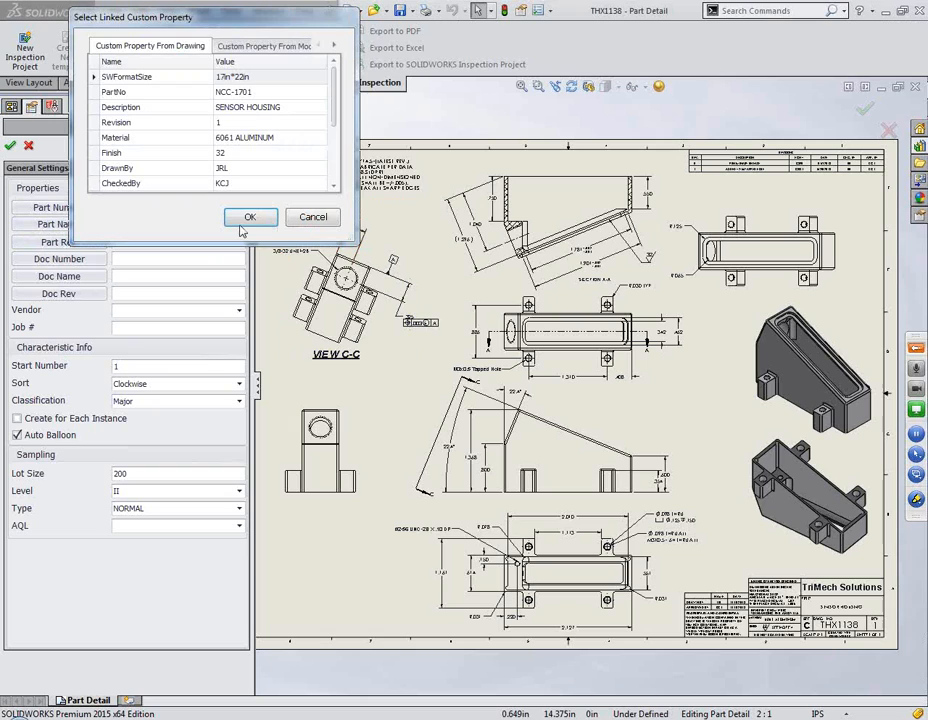
left_click(174, 122)
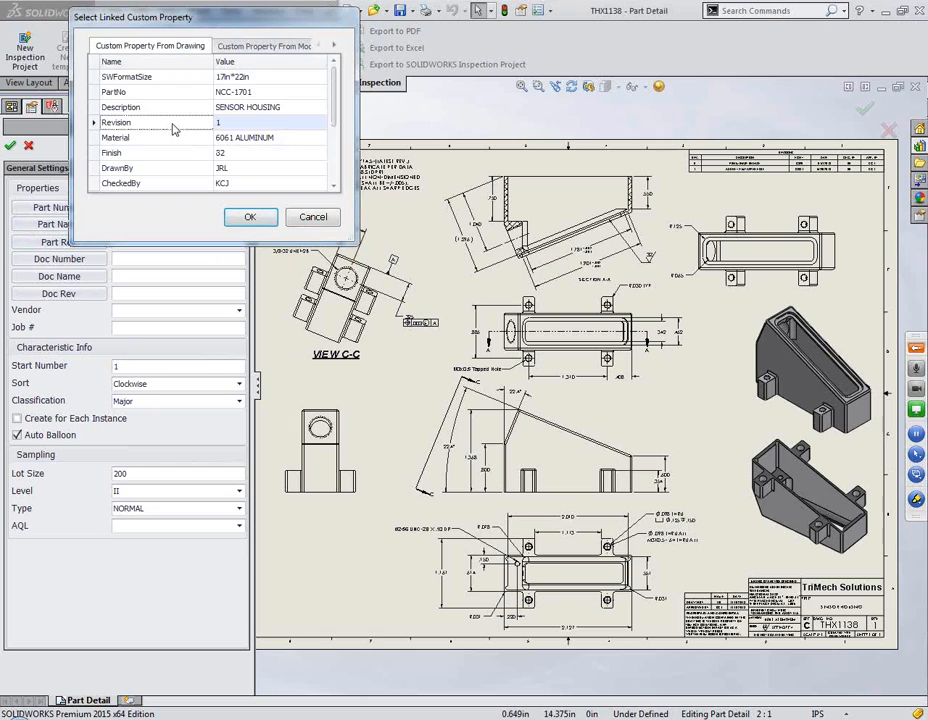
left_click(248, 219)
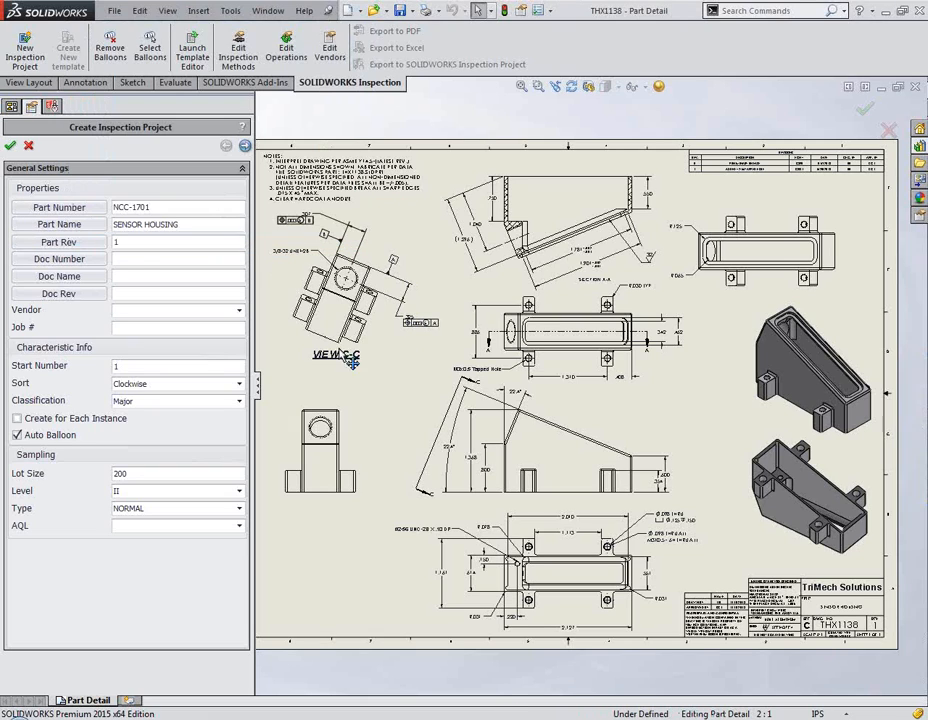
- Link the project's Doc Number to the model's Document Number custom property
left_click(85, 258)
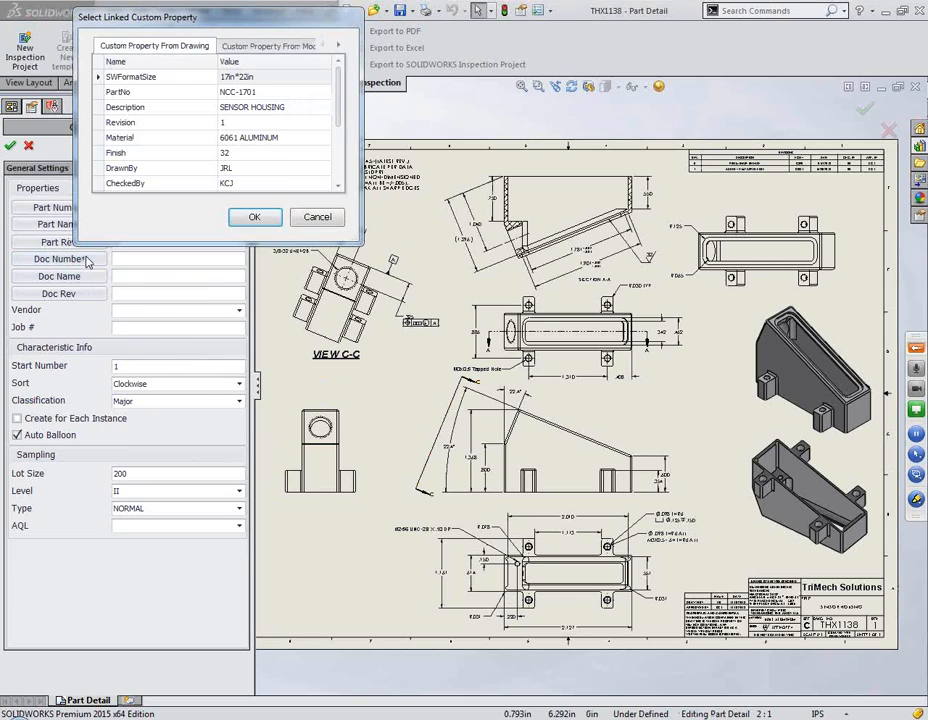
left_click(268, 46)
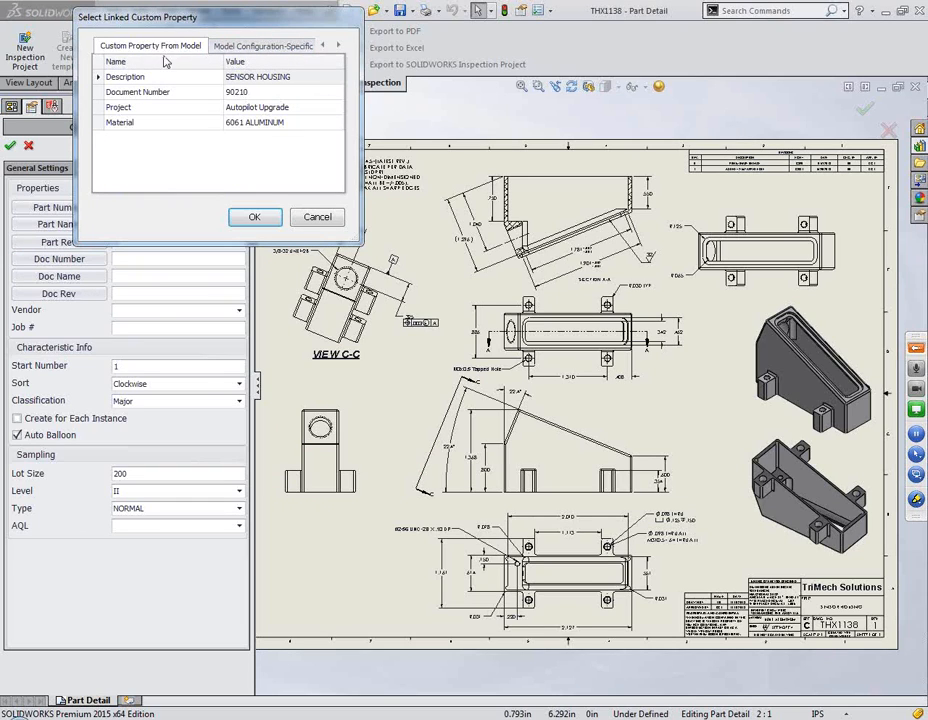
left_click(140, 91)
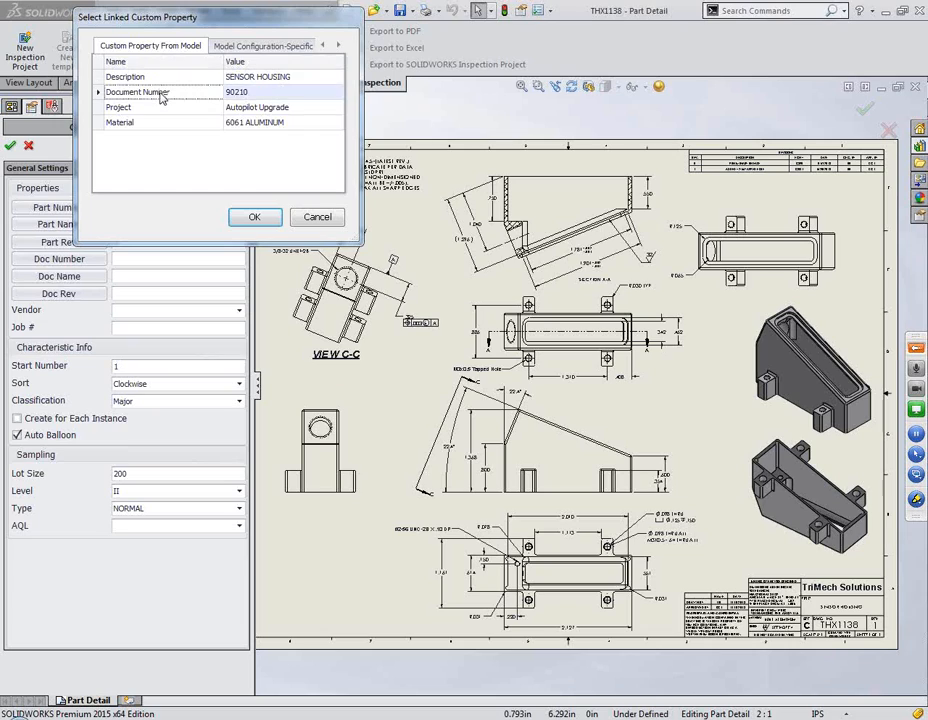
left_click(252, 216)
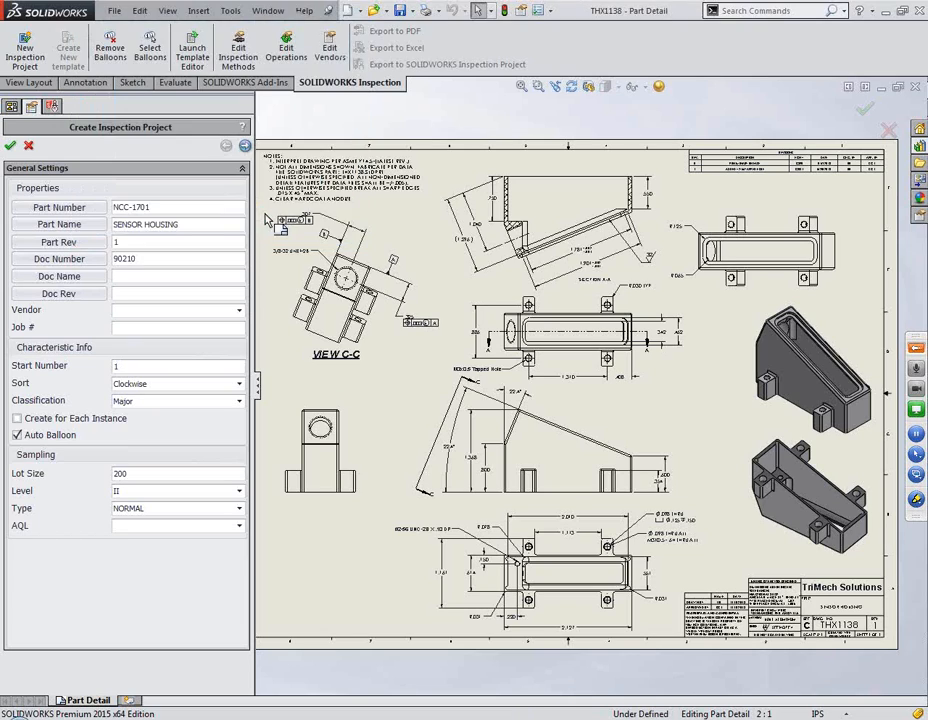
left_click(240, 311)
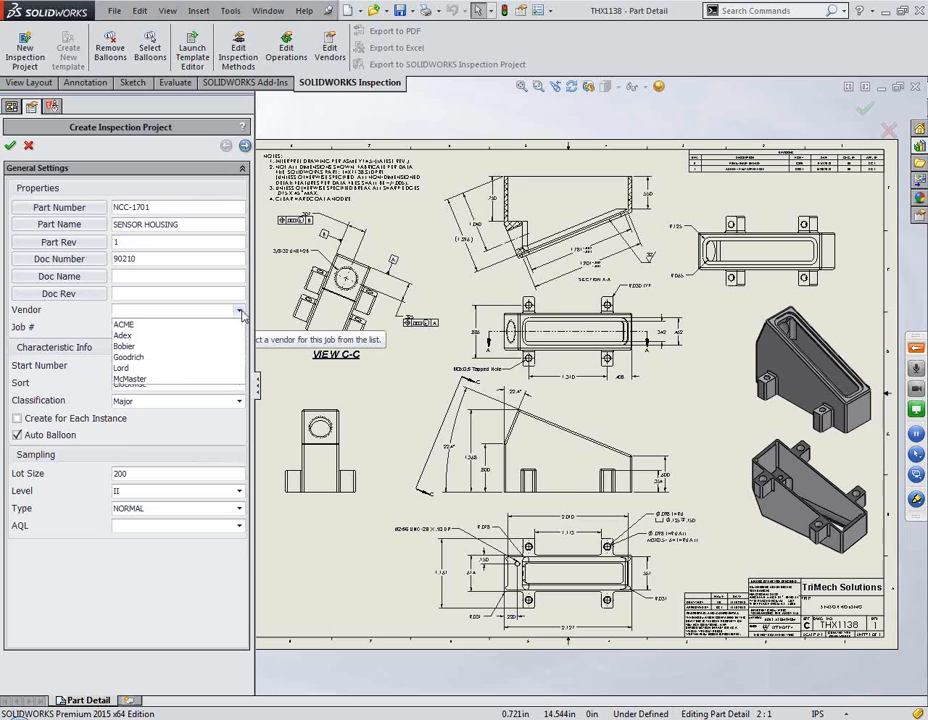
left_click(82, 327)
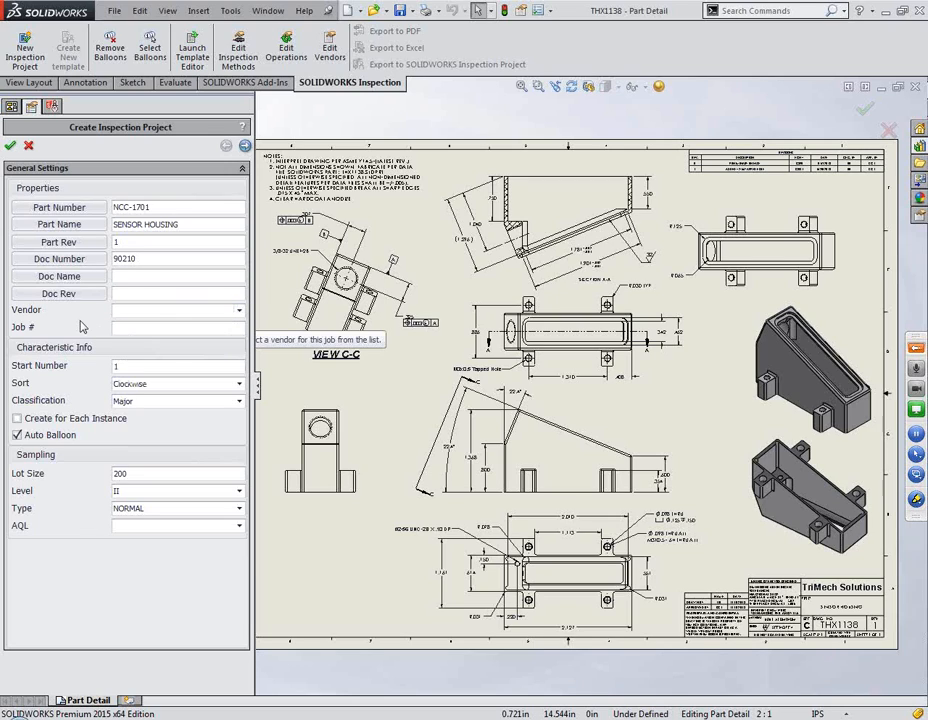
left_click(240, 311)
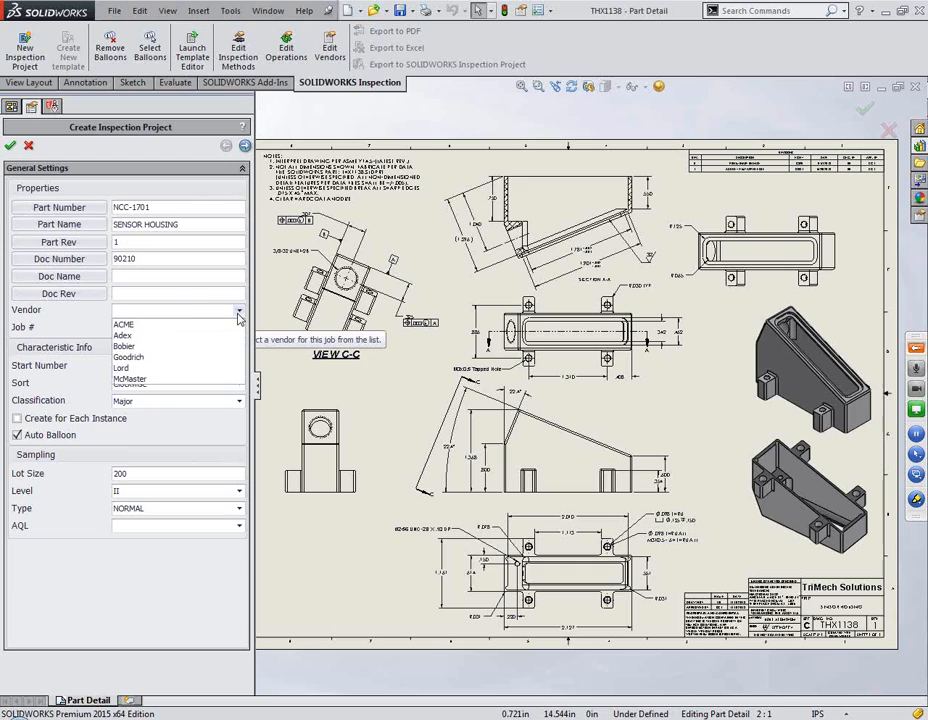
left_click(78, 330)
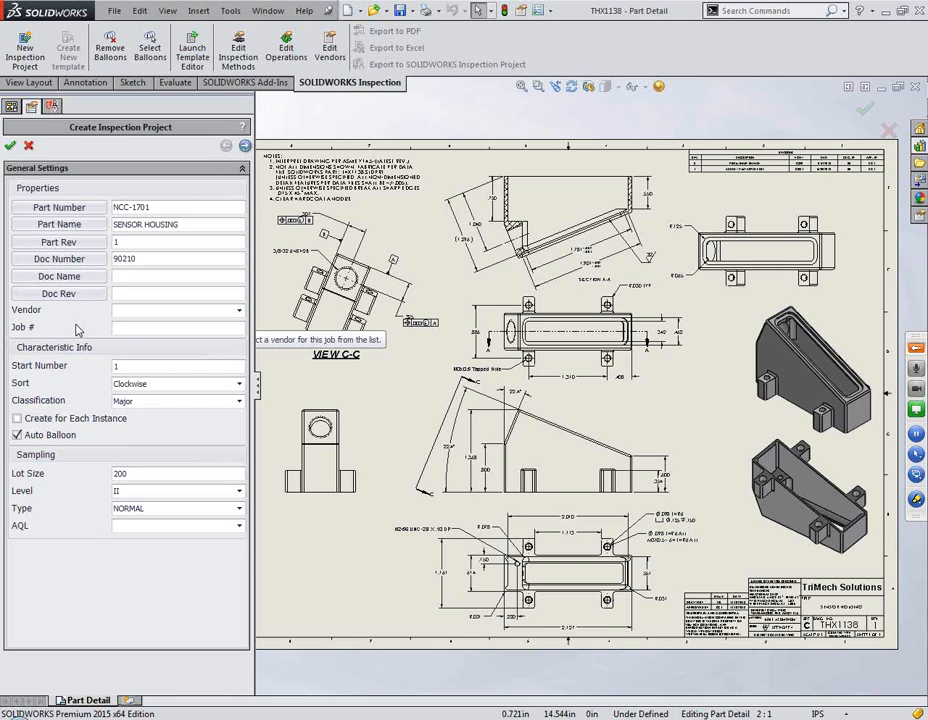
- Set the project's Job # to 12345 and choose Major as the default classification for extracted characteristics
left_click(151, 326)
type("12345,")
key("BackSpace")
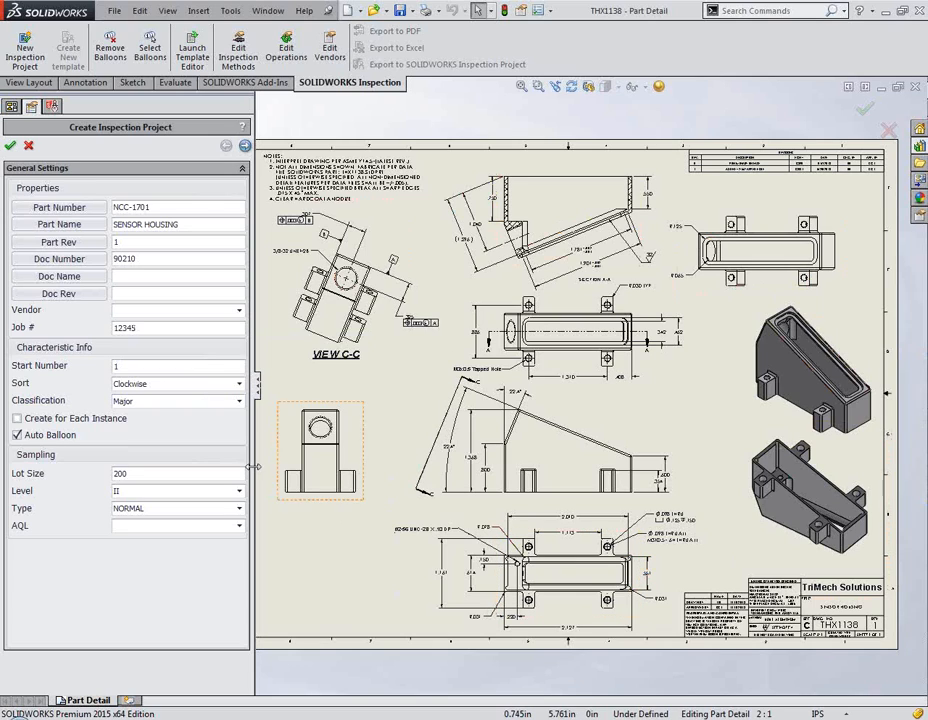
left_click(239, 402)
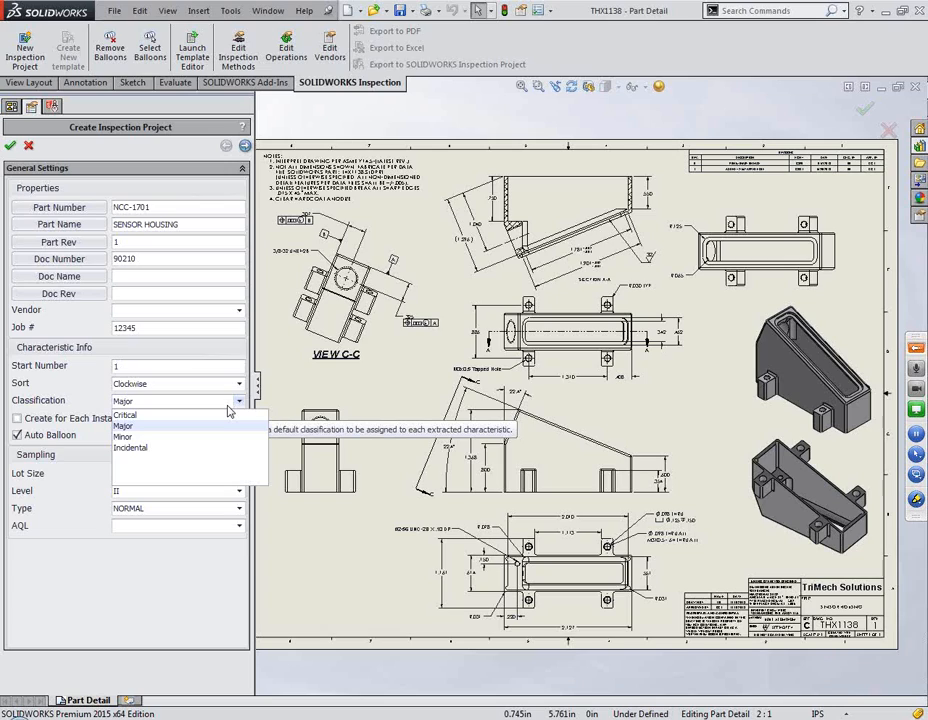
left_click(160, 426)
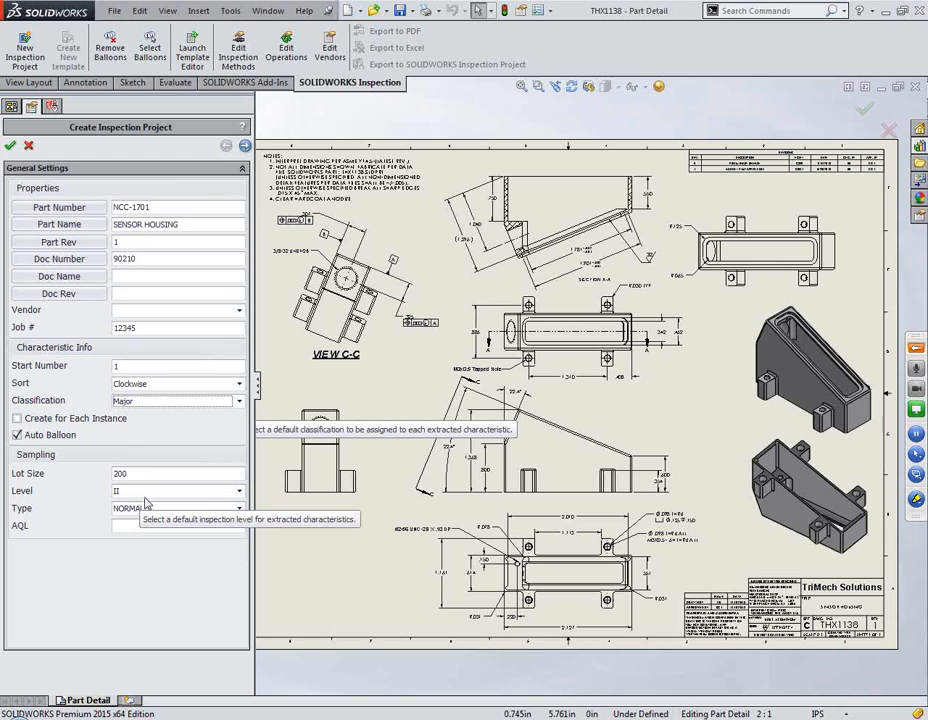
- Set the sampling AQL to 2.5, leaving the inspection type at NORMAL, and proceed to the extraction settings
left_click(239, 510)
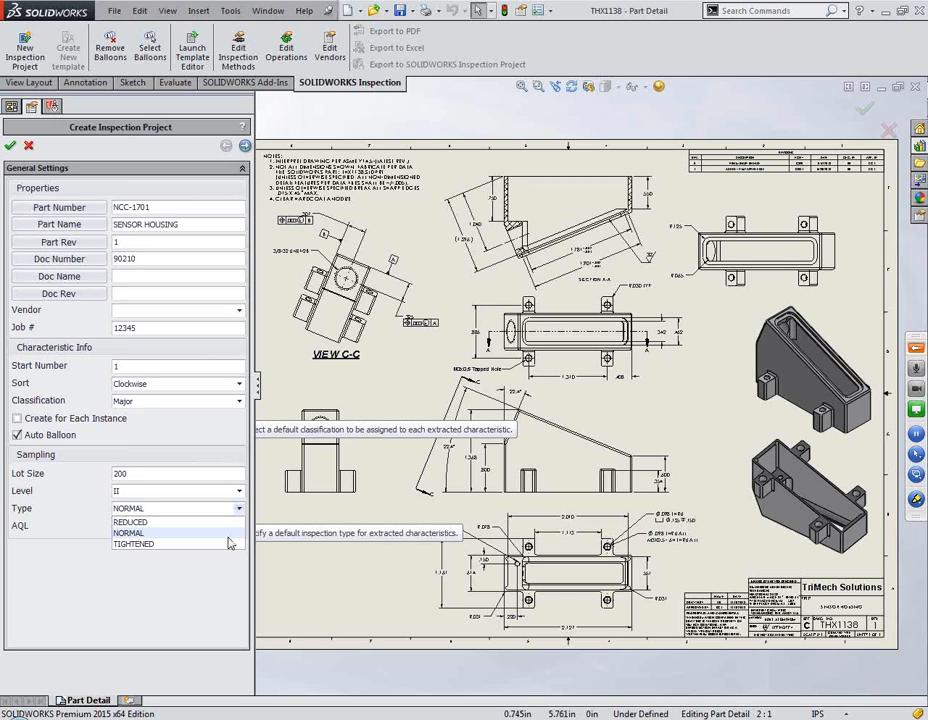
left_click(218, 584)
left_click(239, 525)
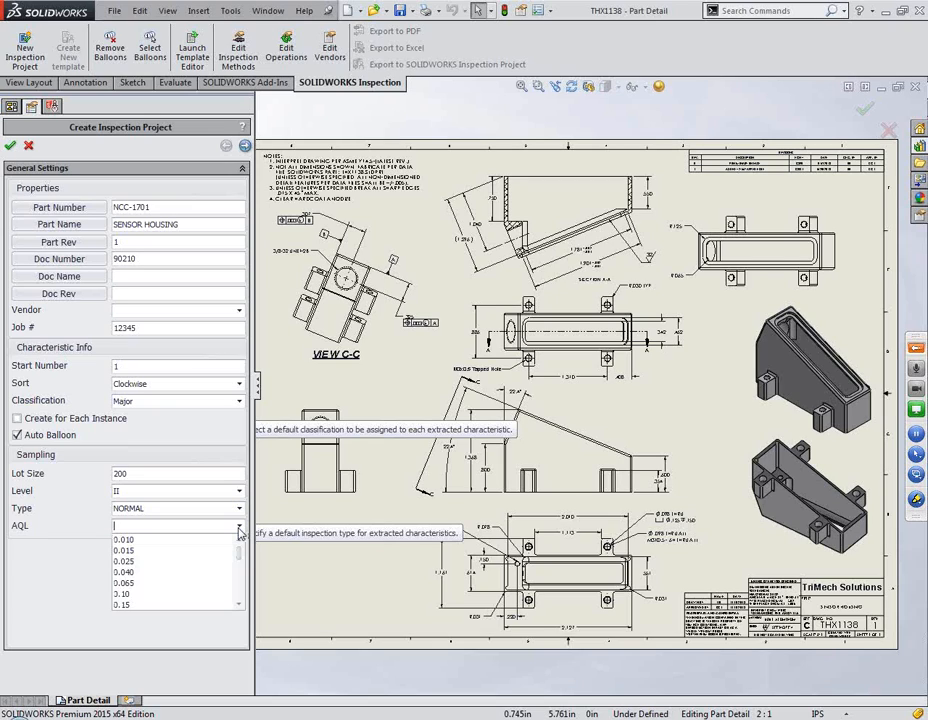
left_click_drag(243, 548, 241, 577)
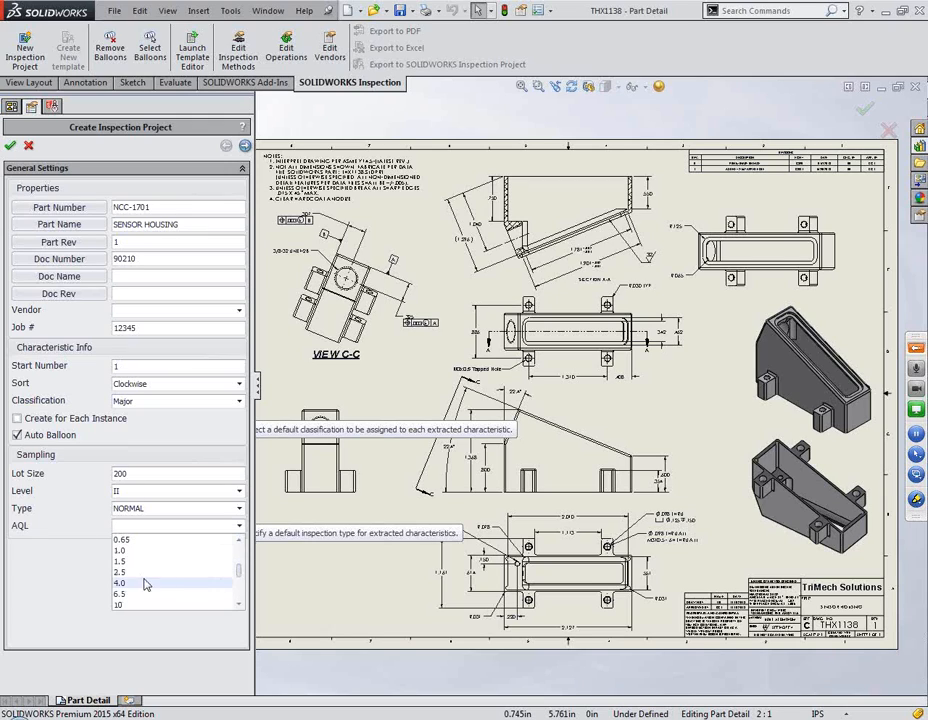
left_click(145, 583)
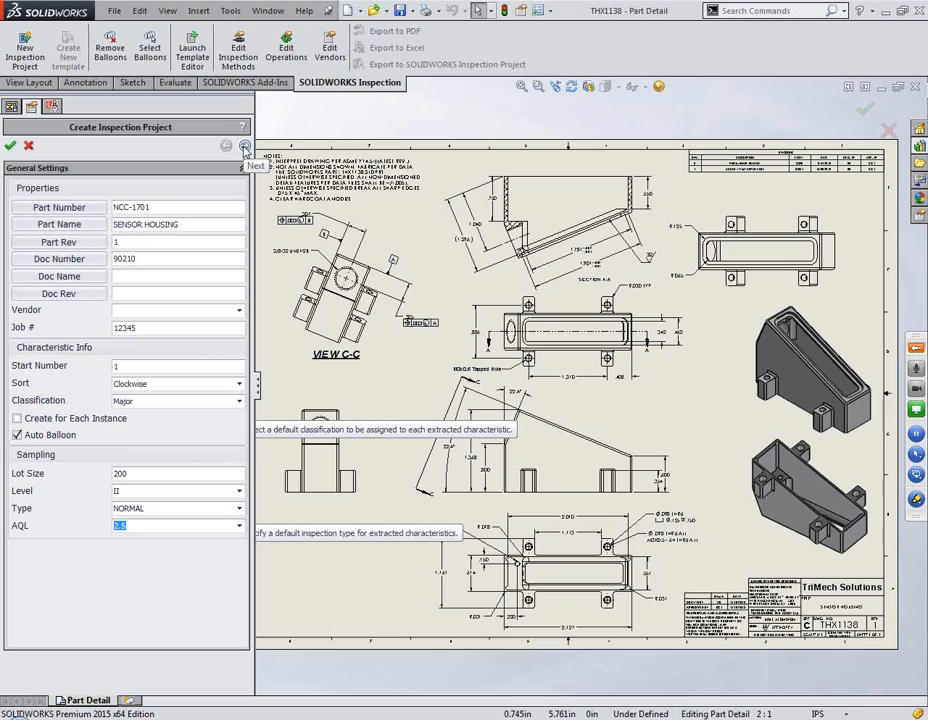
left_click(246, 149)
left_click(246, 149)
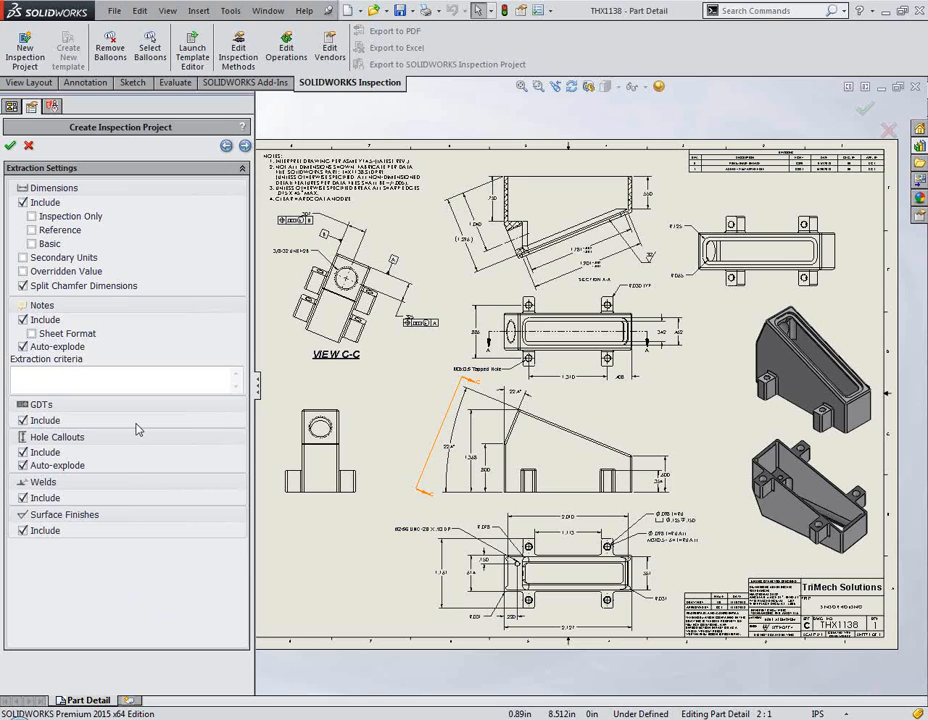
- Proceed to the tolerance settings and set the two-place linear tolerance to +0.02 and -0.02 to match the title block
left_click(245, 146)
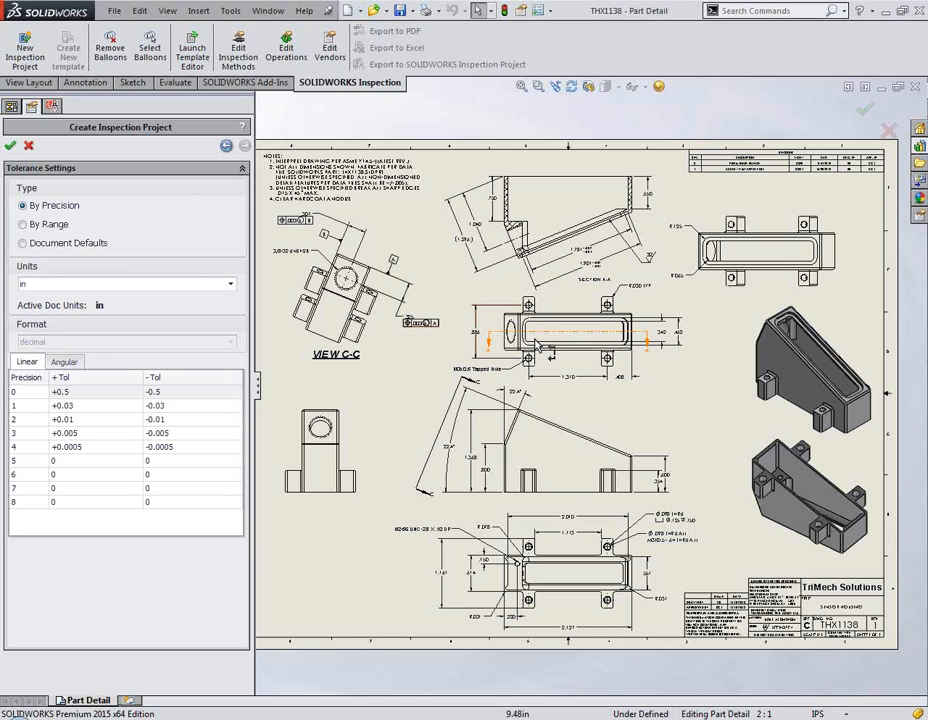
scroll(770, 632, "down", 6)
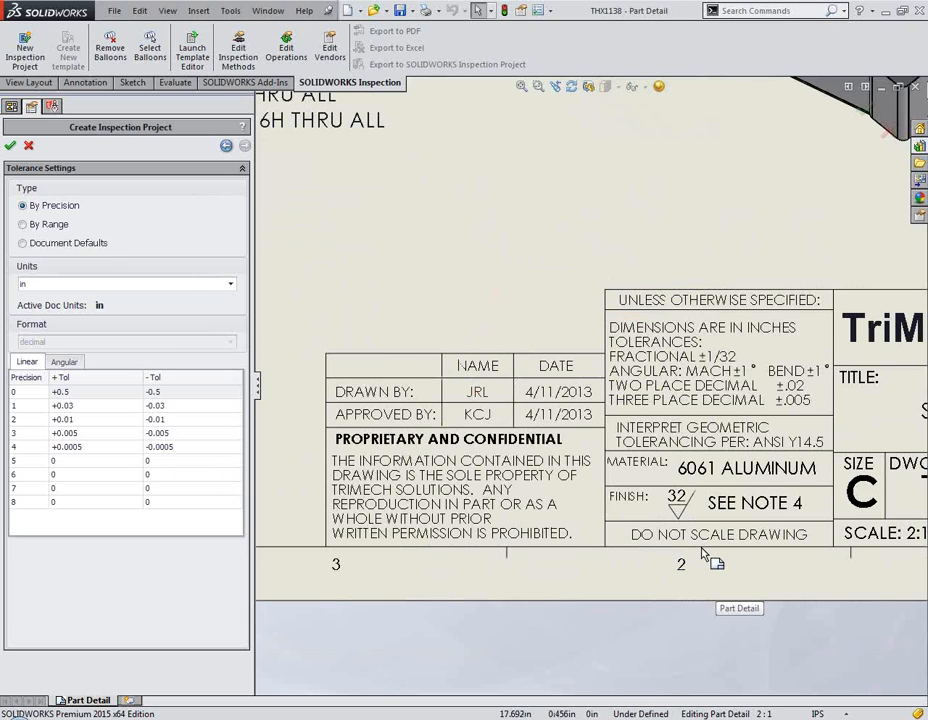
scroll(703, 553, "down", 2)
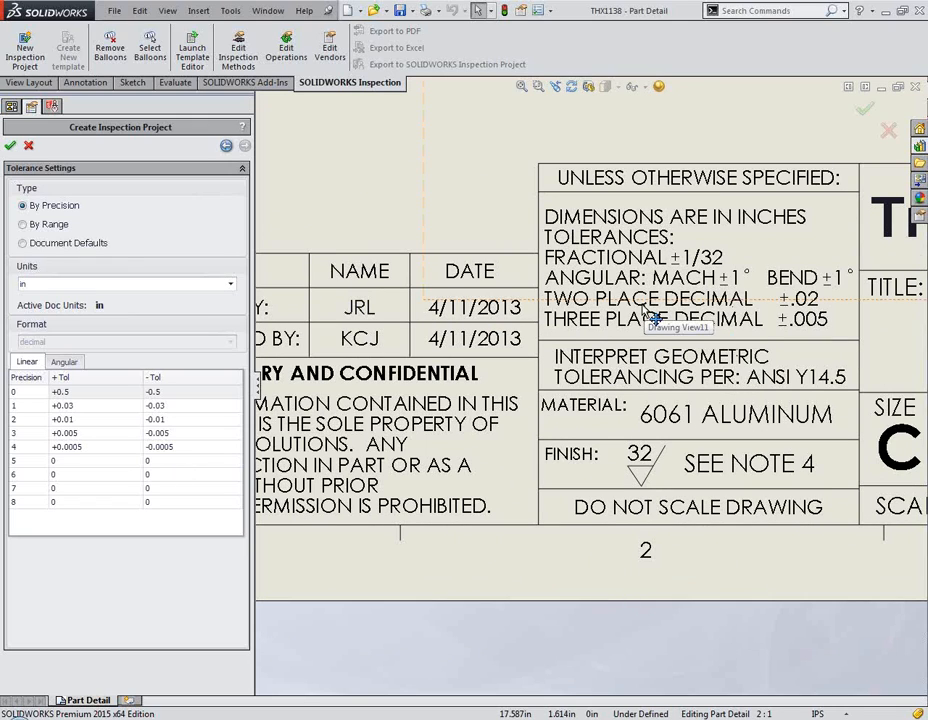
left_click(100, 419)
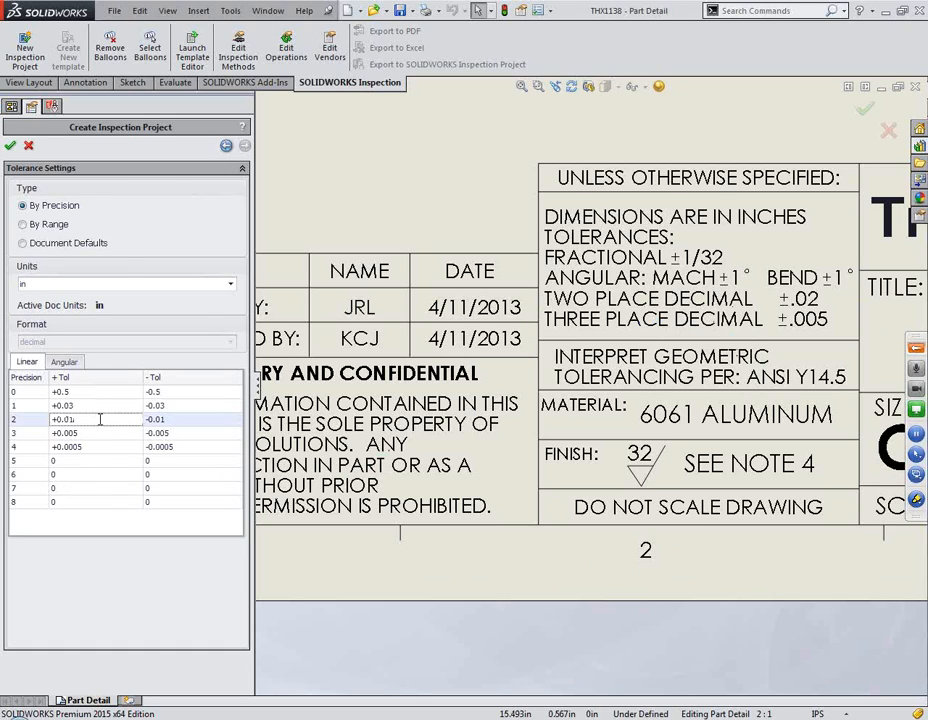
key("BackSpace")
type("2")
left_click(186, 420)
key("BackSpace")
type("2")
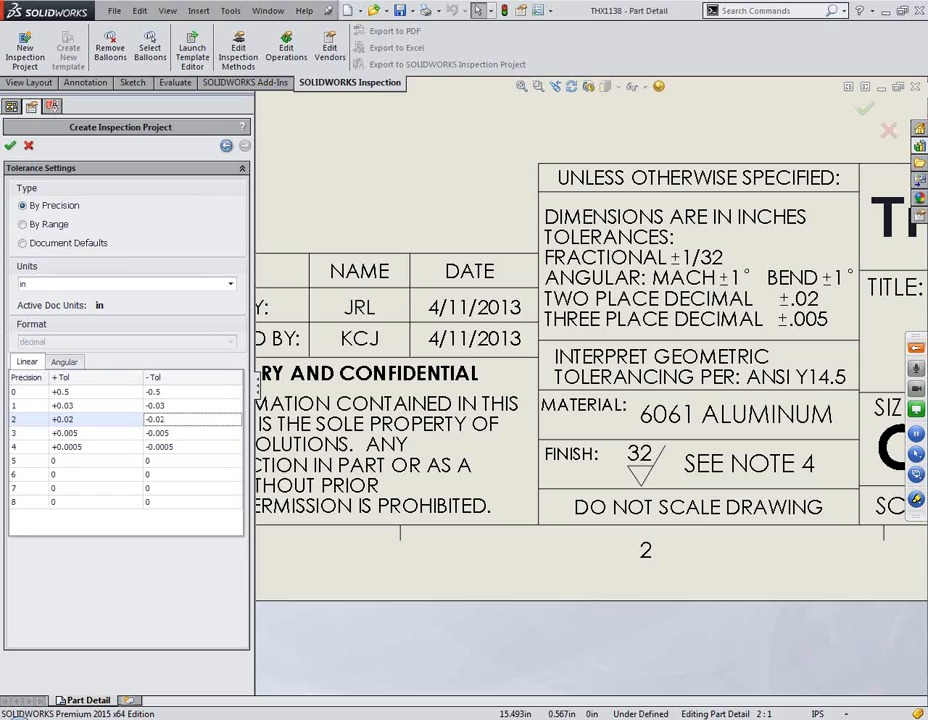
left_click(663, 299)
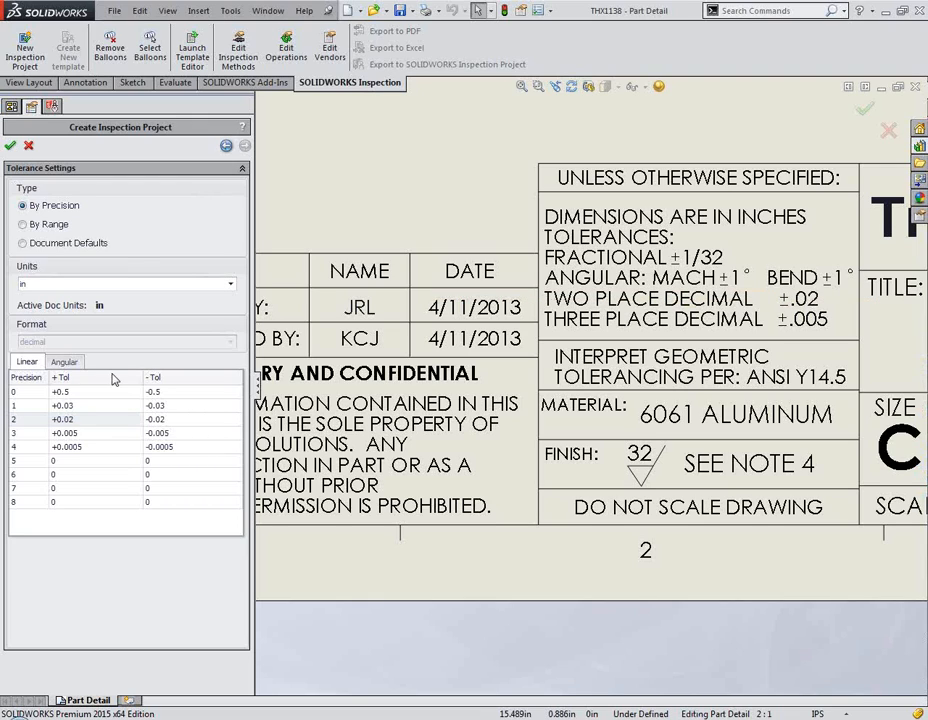
- Check the angular tolerance table and try the By Range tolerance type for linear tolerances
left_click(64, 362)
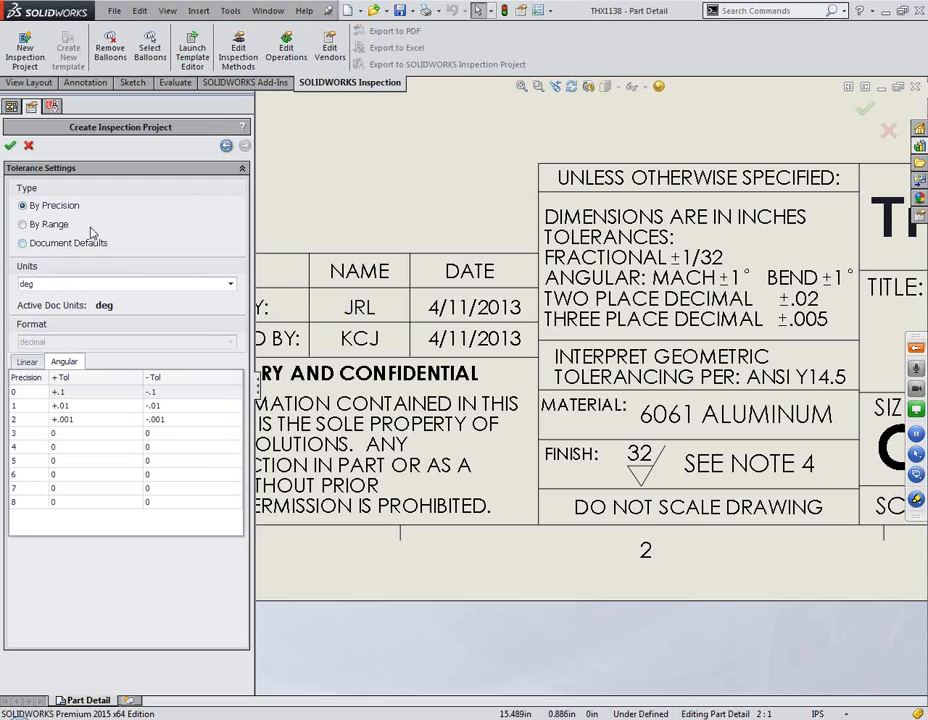
left_click(28, 362)
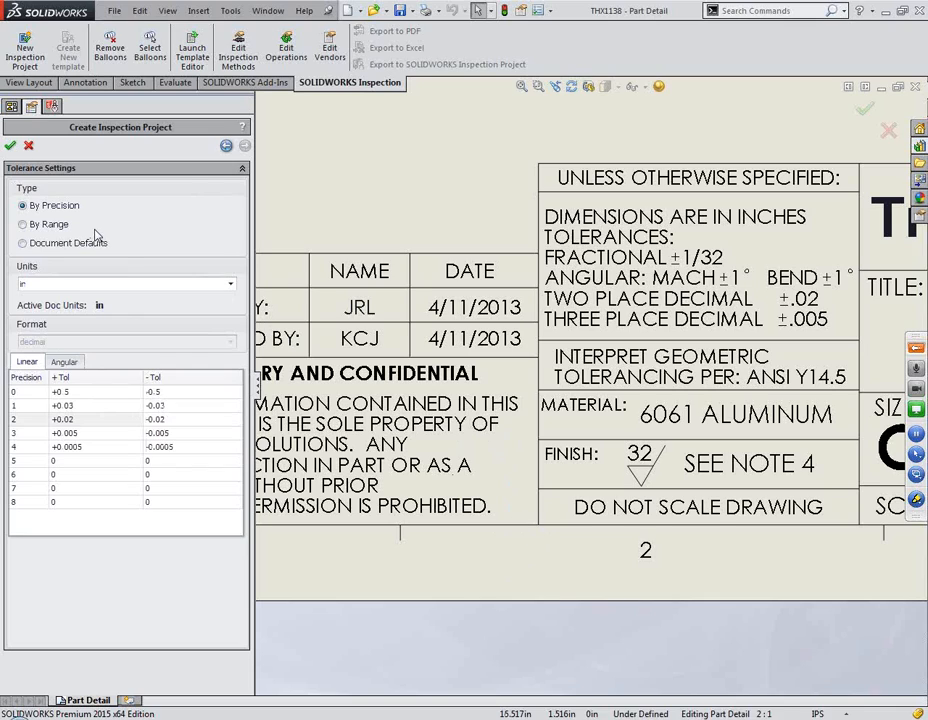
left_click(28, 230)
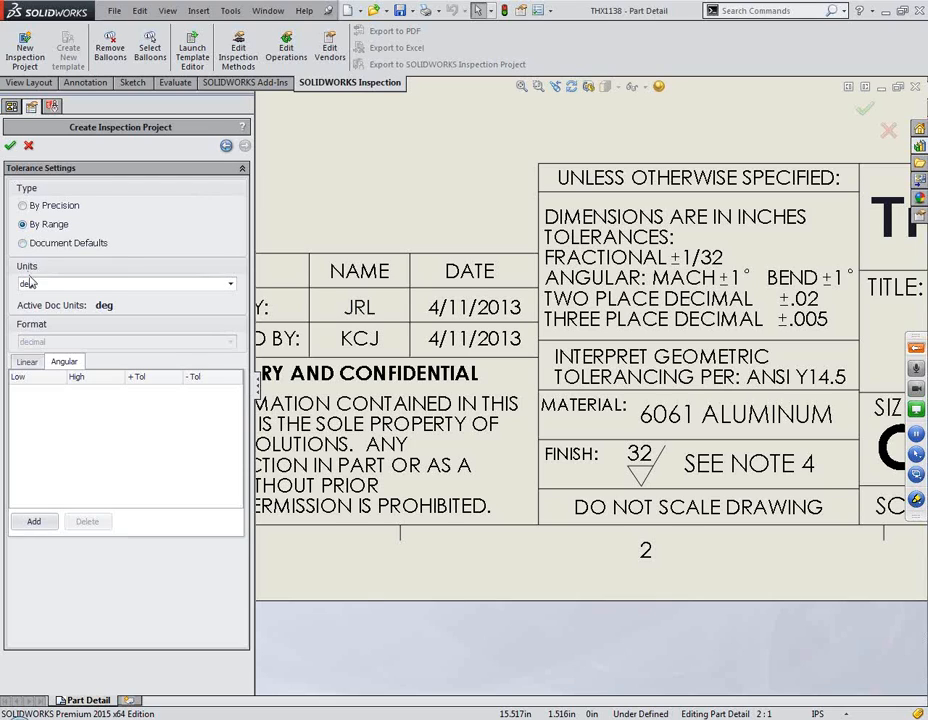
left_click(28, 362)
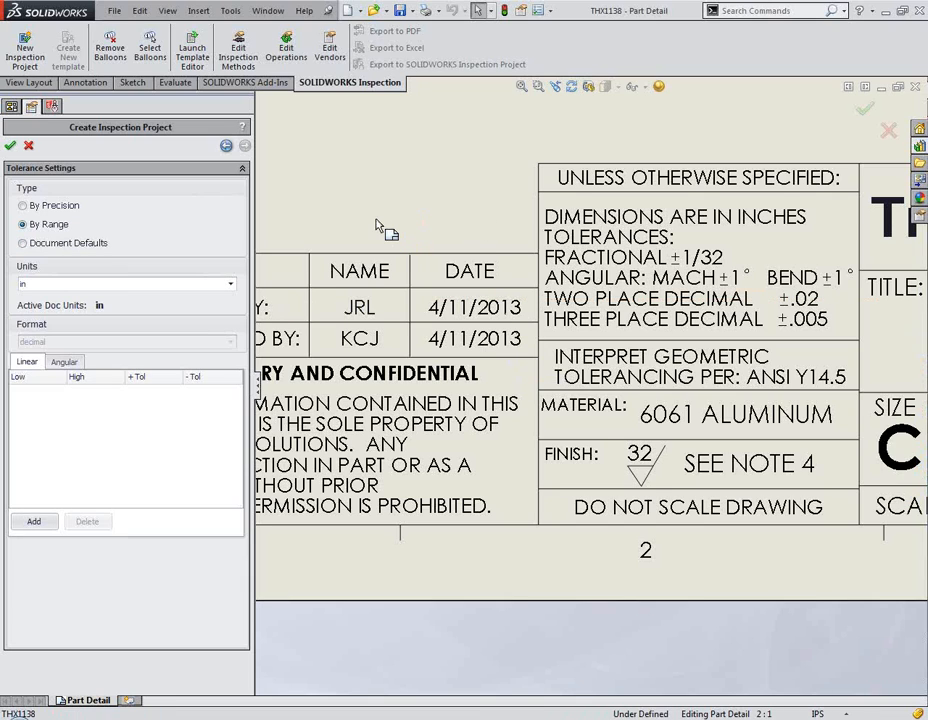
- Use the By Precision tolerance type and finish creating the inspection project so the drawing is ballooned
key("f")
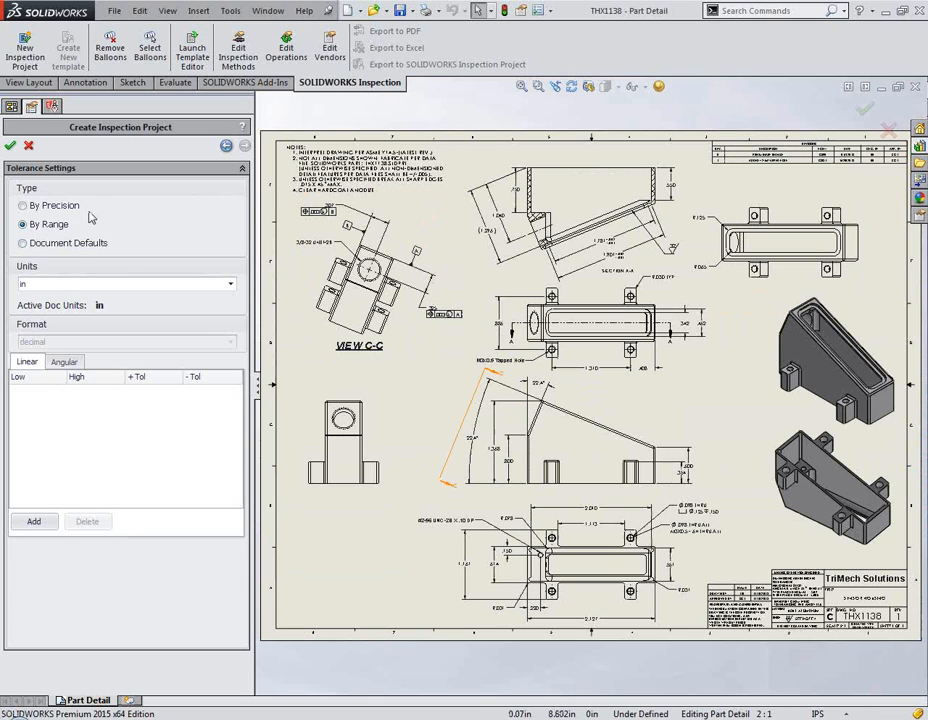
left_click(60, 205)
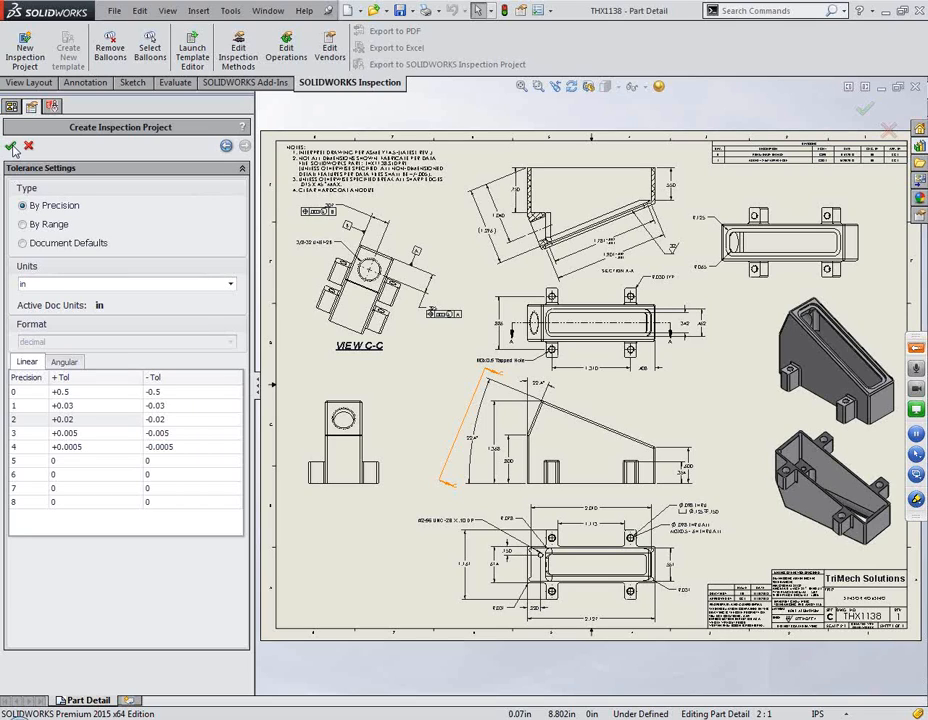
left_click(11, 146)
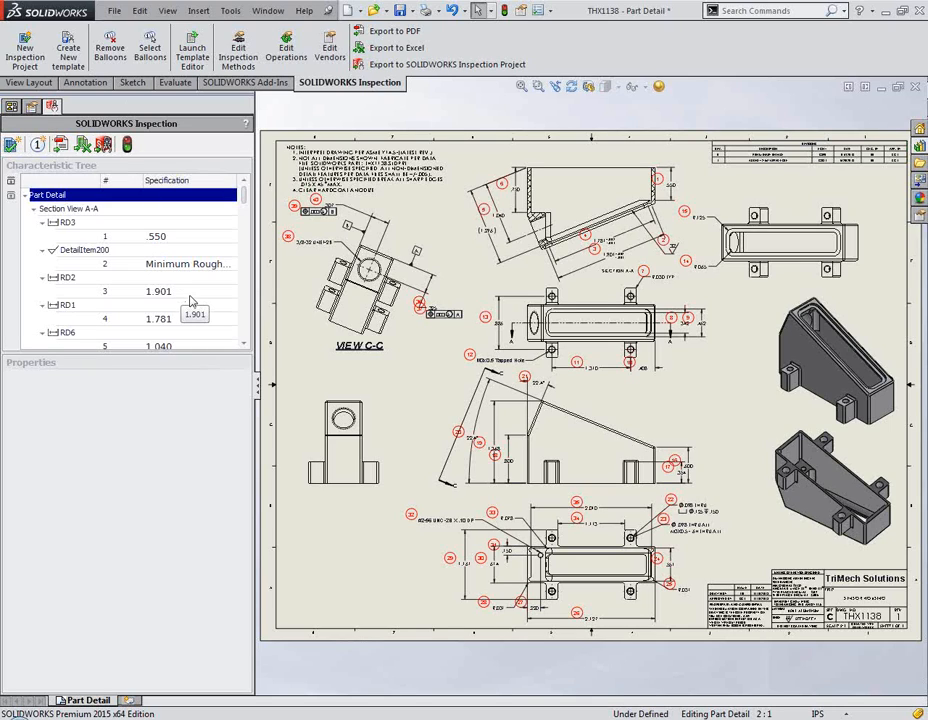
- Select the .750 dimension in Section A-A and move its balloon 6 right beside the dimension text
scroll(604, 250, "down", 3)
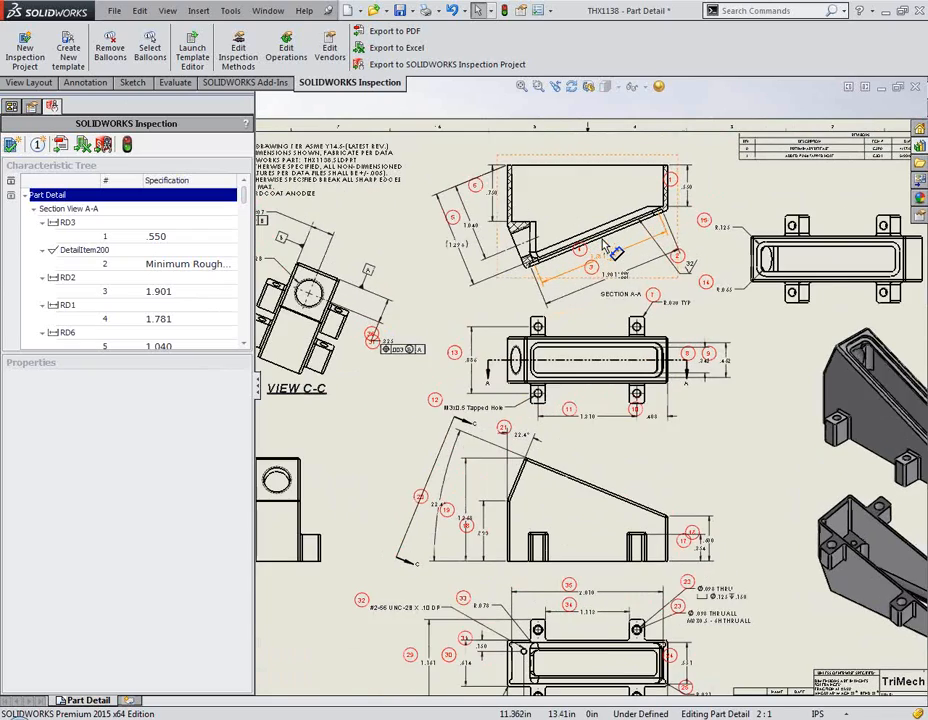
scroll(604, 244, "down", 2)
scroll(503, 244, "down", 4)
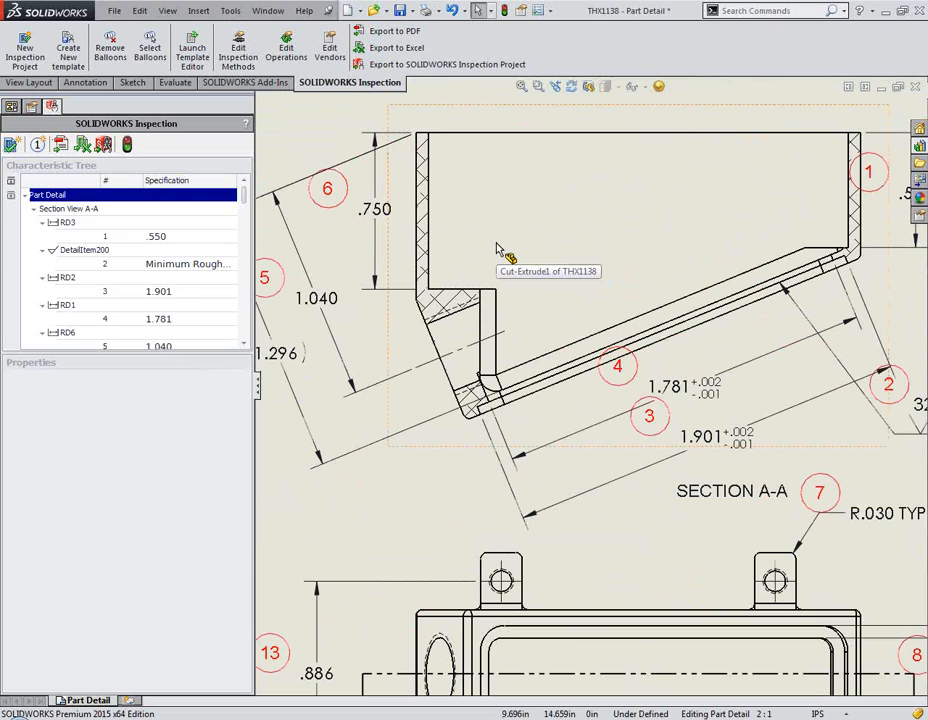
scroll(503, 251, "up", 3)
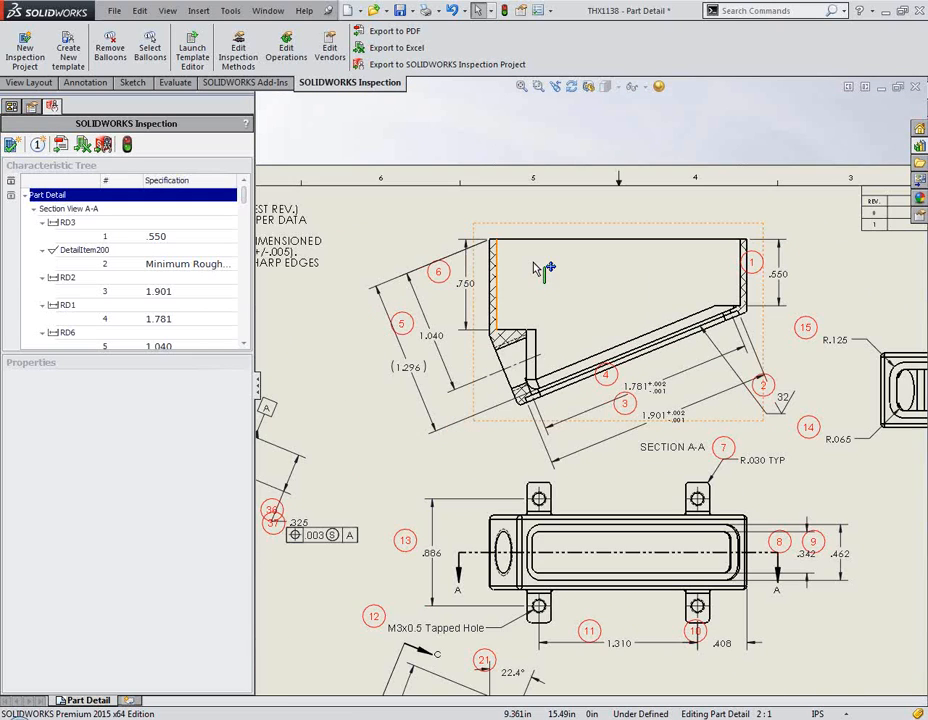
scroll(590, 292, "down", 3)
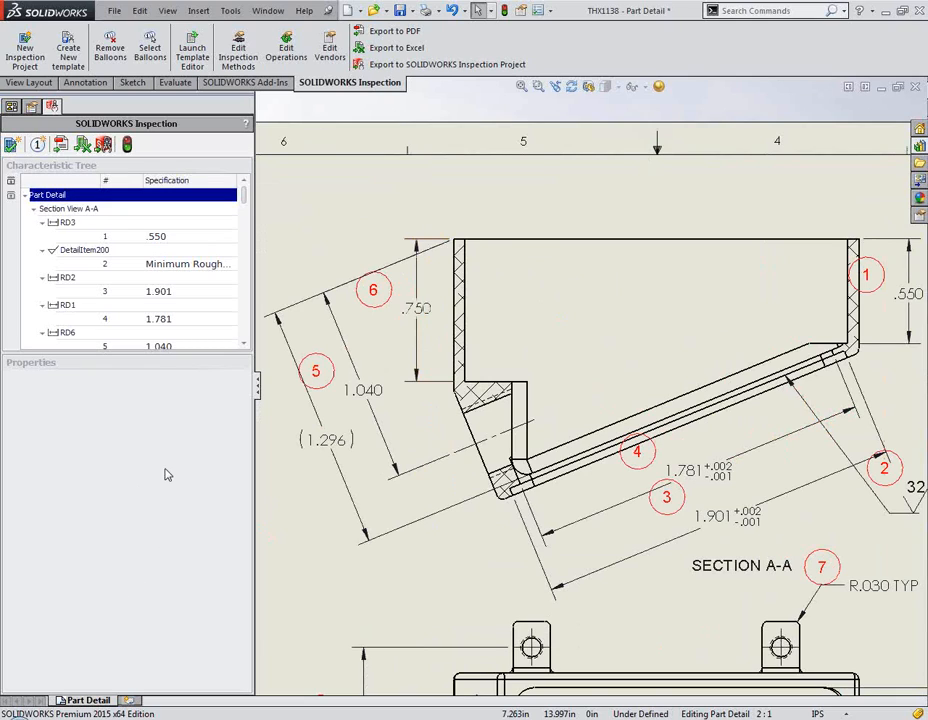
left_click(418, 318)
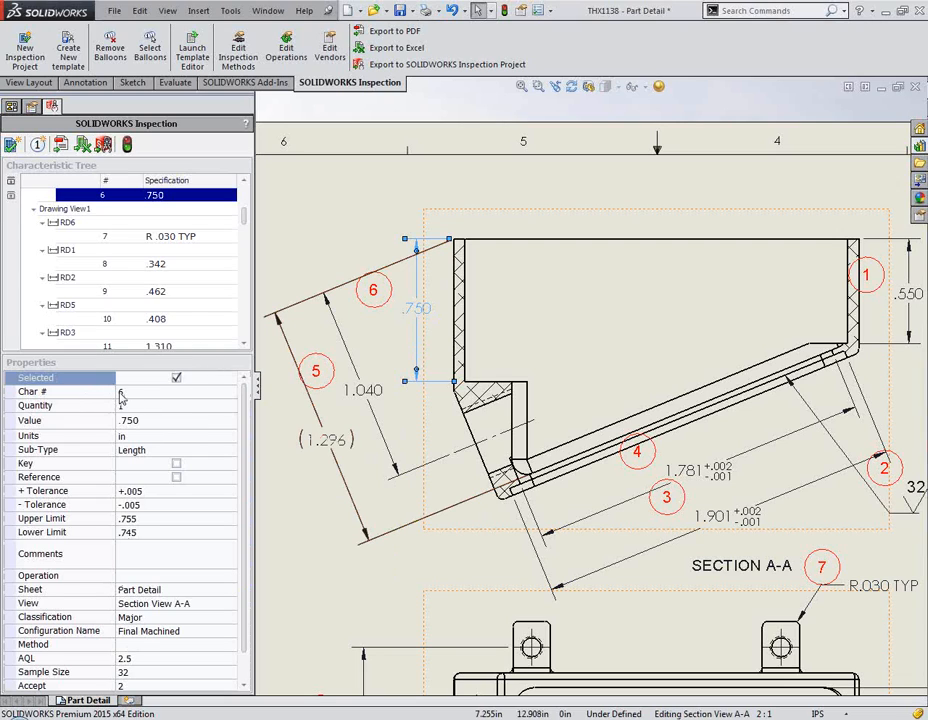
left_click_drag(378, 294, 383, 306)
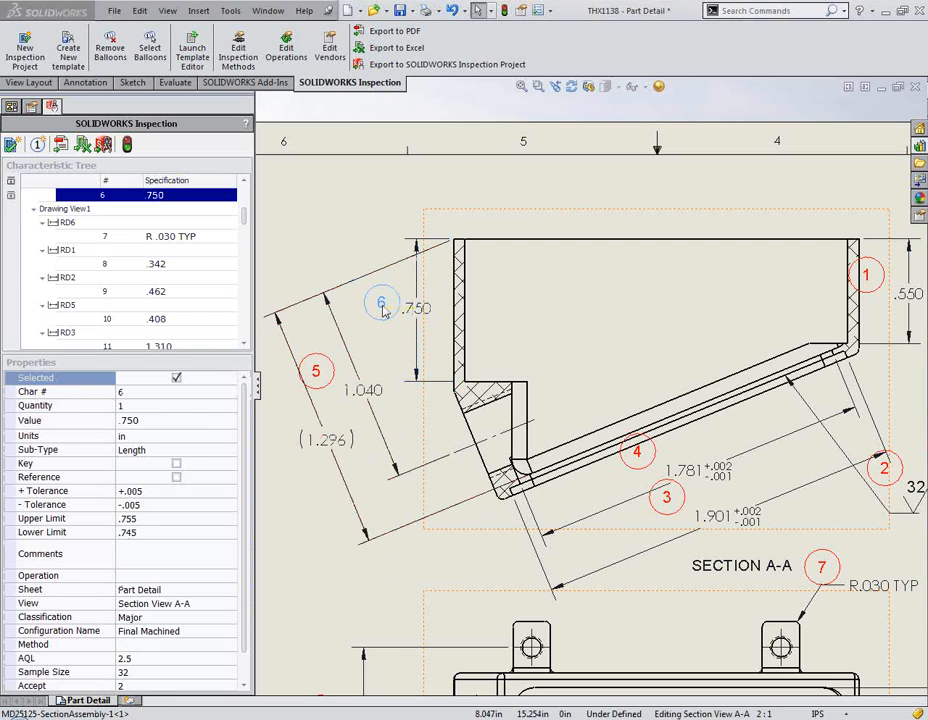
- Examine the value, tolerance, limit and sampling properties of characteristic 6, and the toleranced dimensions in Section A-A
left_click(156, 421)
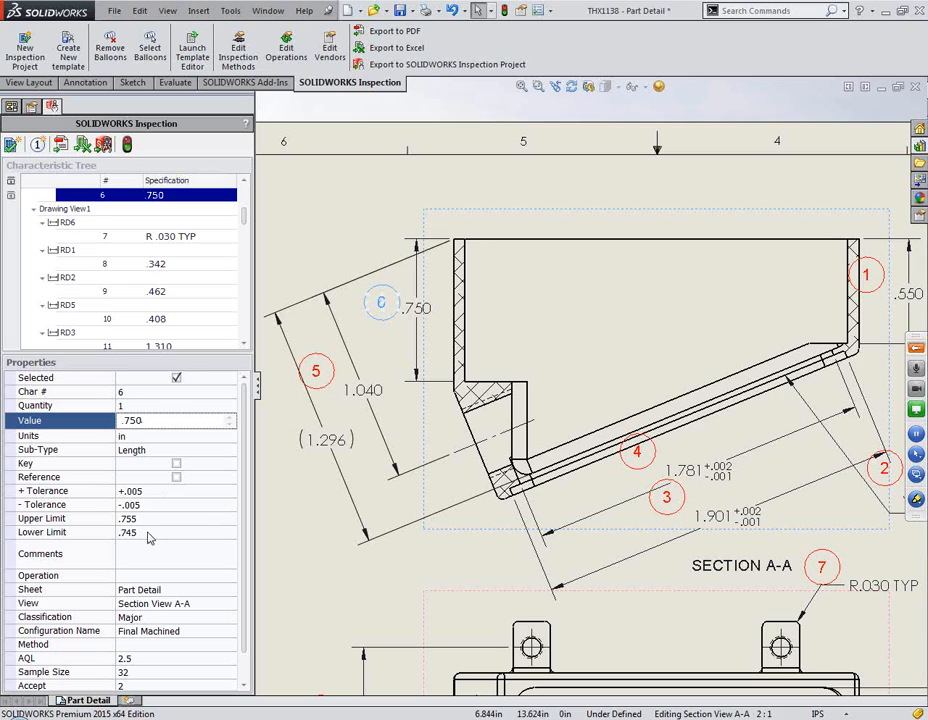
left_click_drag(245, 621, 245, 647)
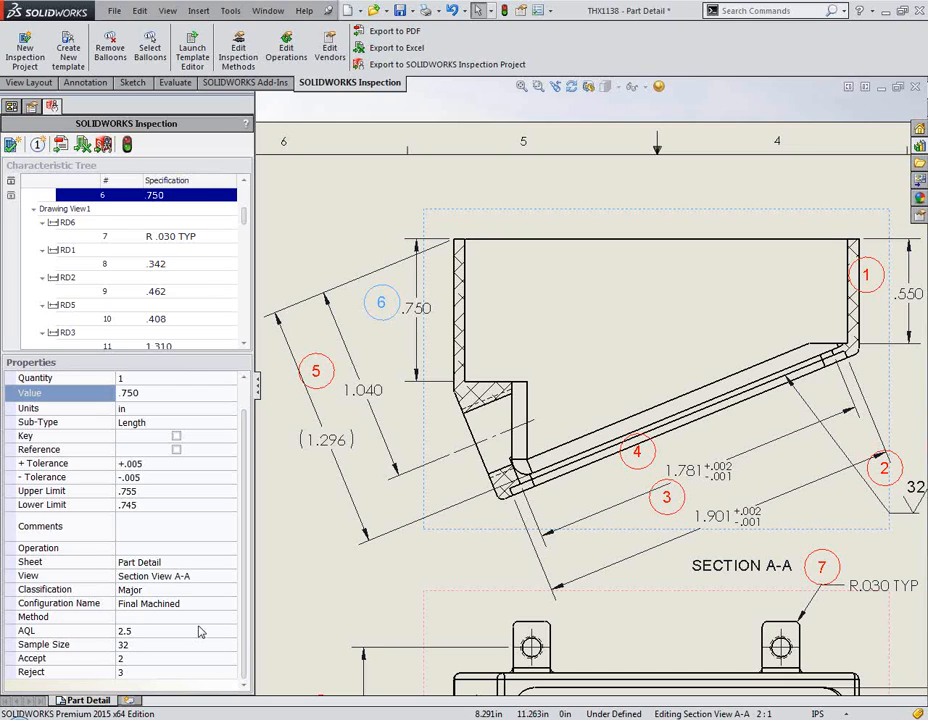
left_click(152, 465)
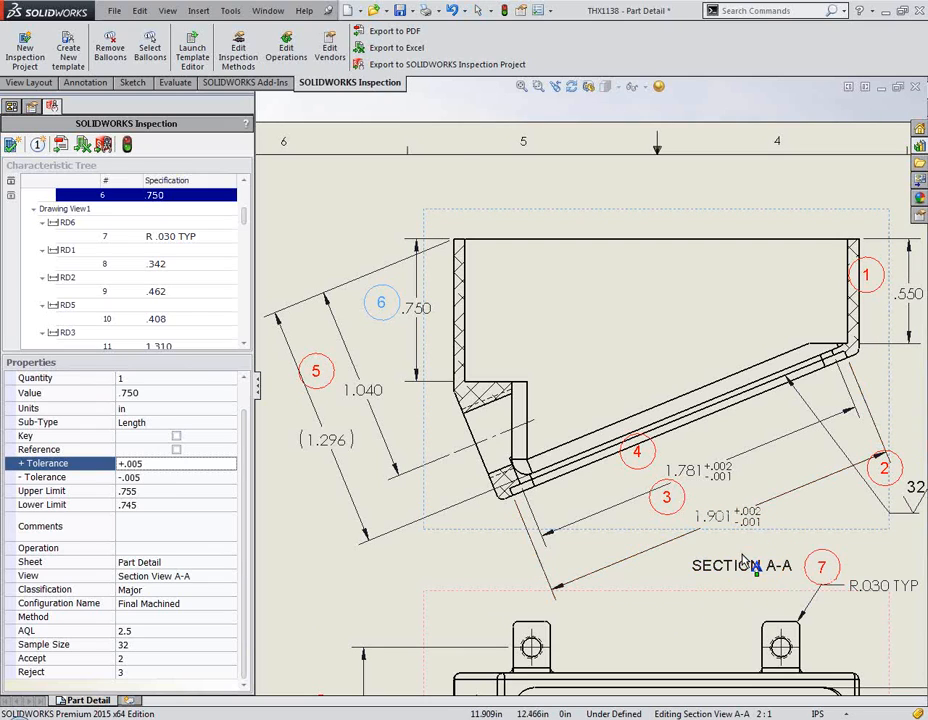
mouse_move(741, 551)
middle_mouse_down()
mouse_move(712, 543)
mouse_move(659, 467)
middle_mouse_up()
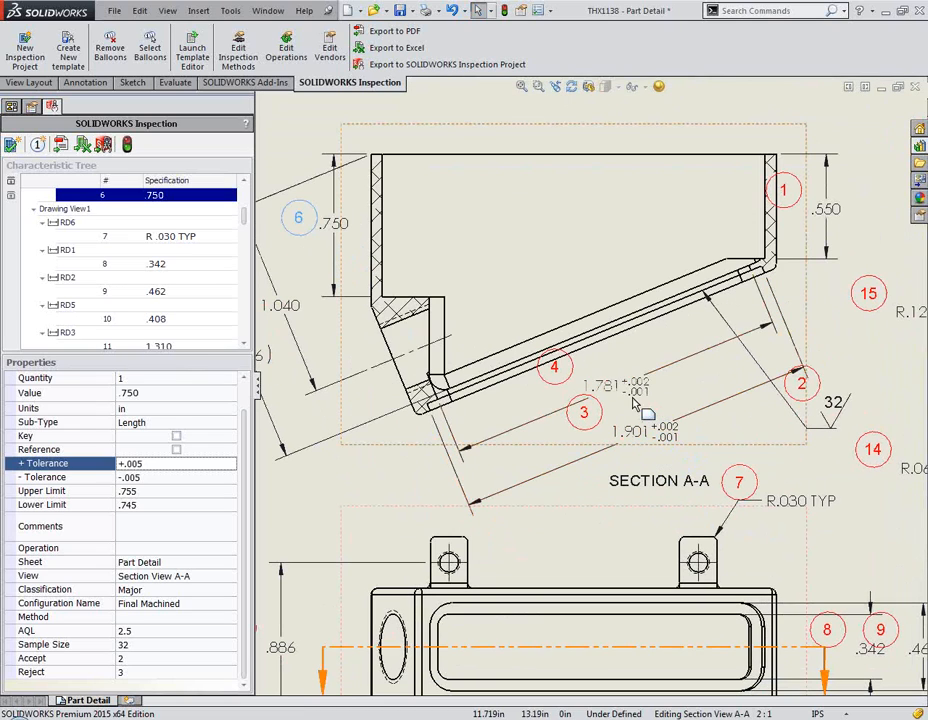
- Examine the properties of the 1.901 dimension and the R.030 TYP radius, including the operations available for the radius
left_click(672, 445)
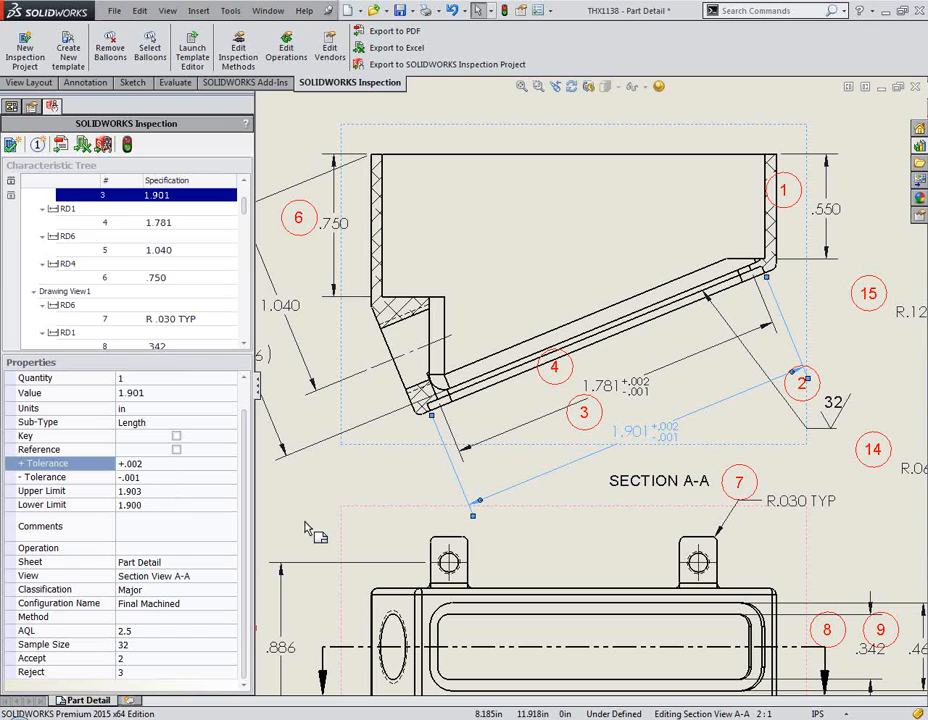
left_click(798, 502)
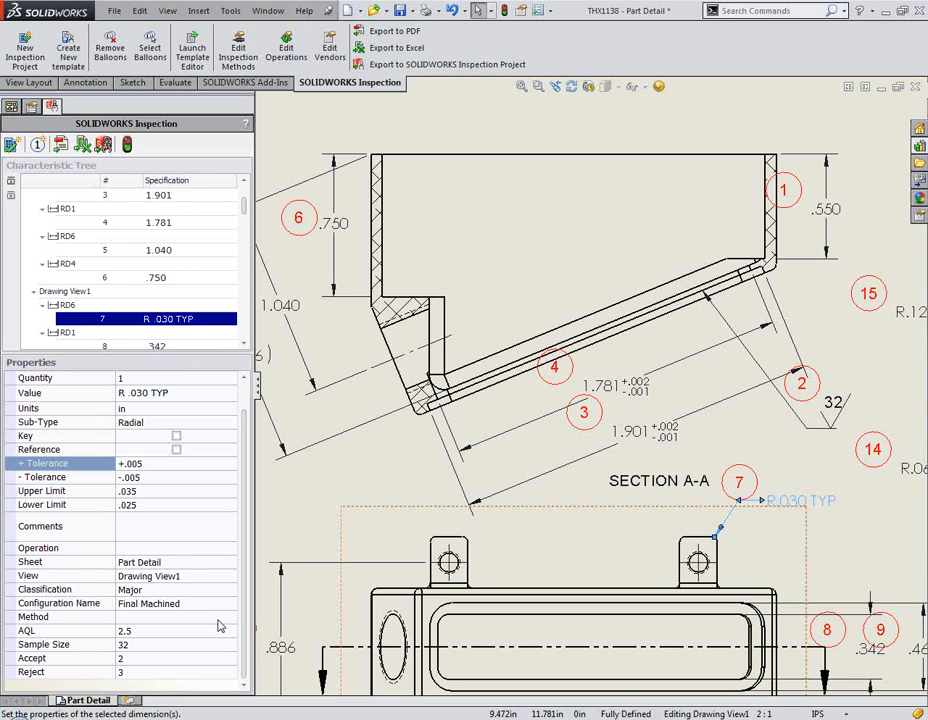
left_click(190, 548)
left_click(232, 549)
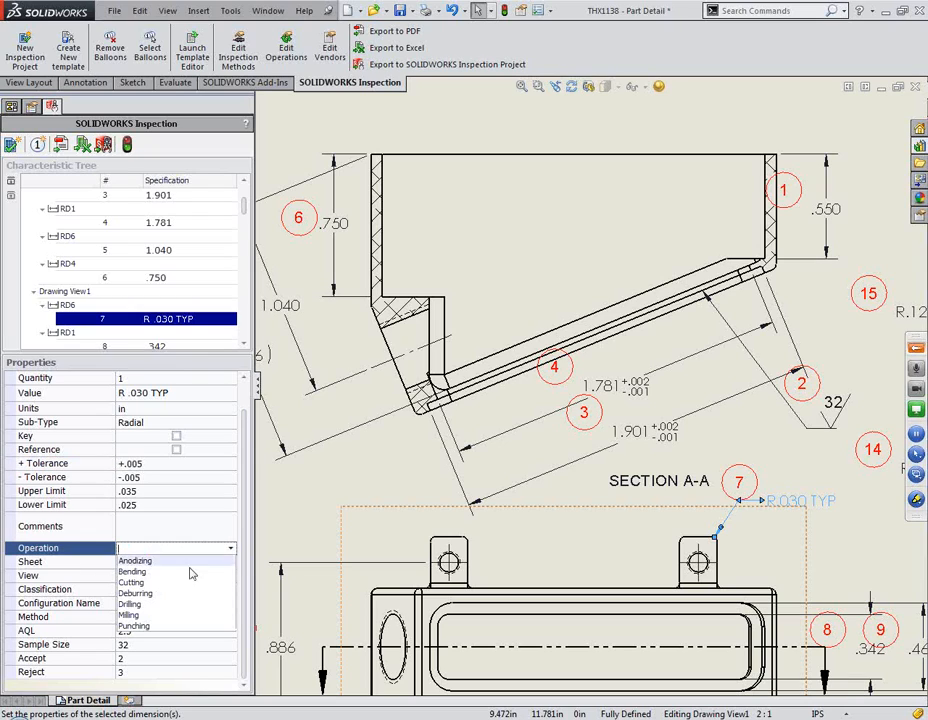
left_click(178, 659)
left_click(167, 548)
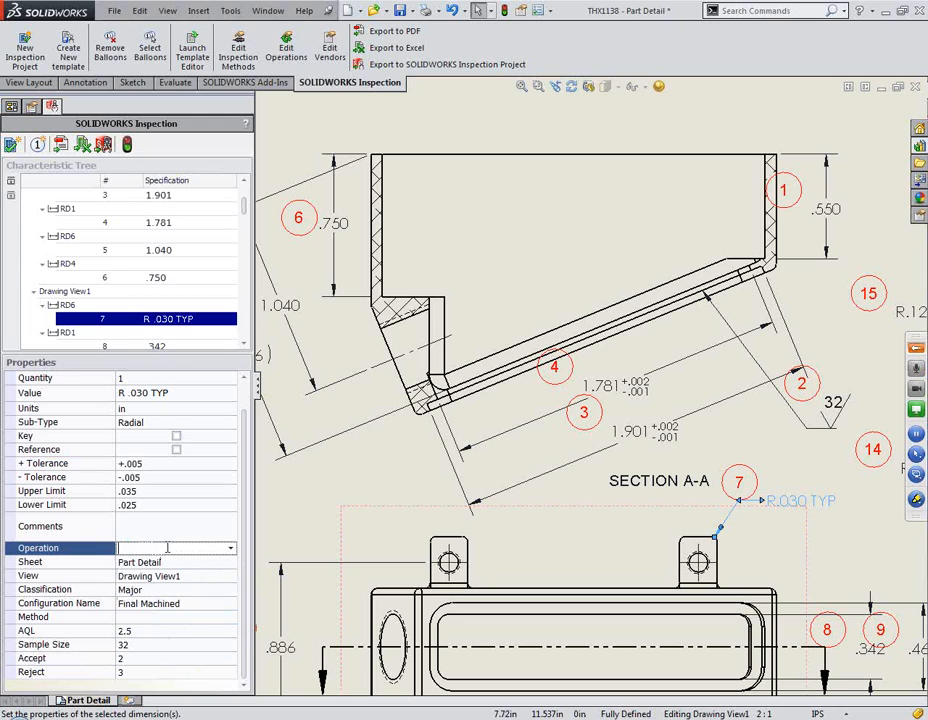
left_click(231, 549)
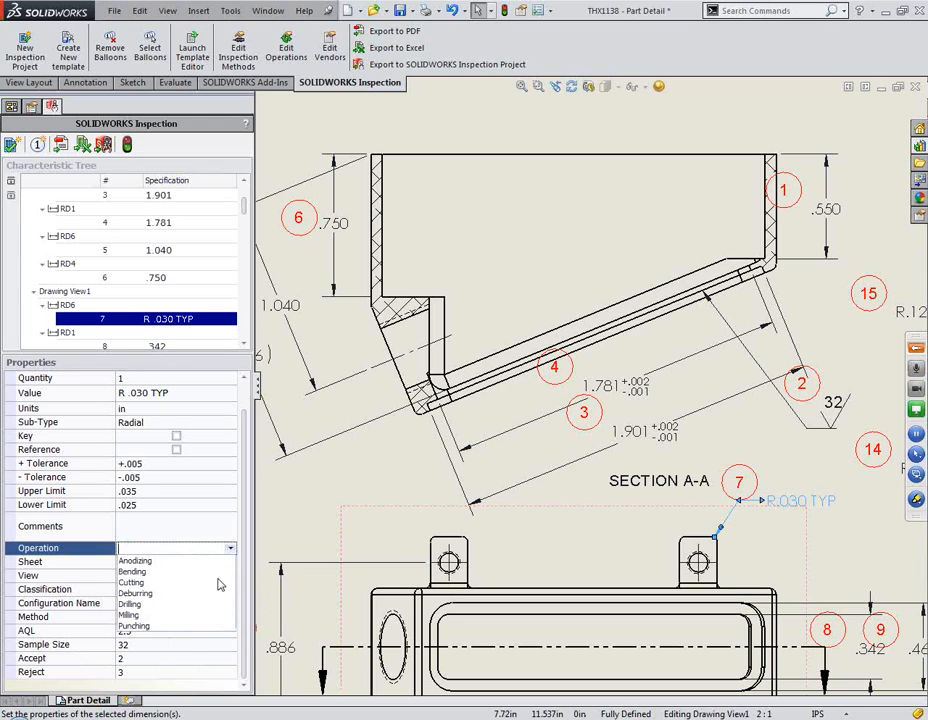
left_click(190, 645)
- Set the inspection method of the R.030 TYP radius, characteristic 7, to Radius Gages
left_click(184, 617)
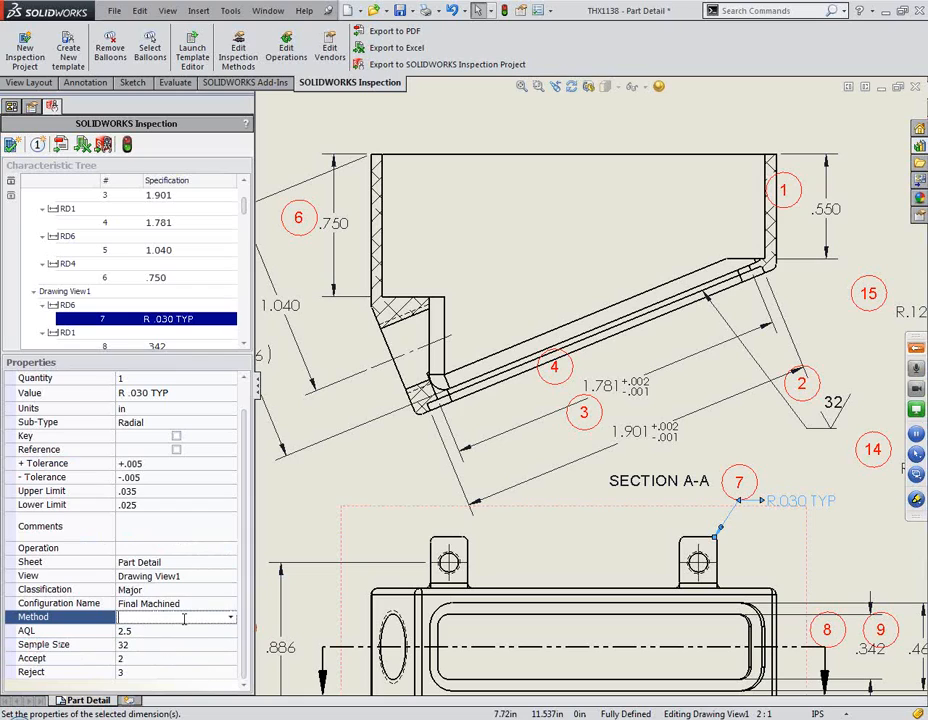
left_click(229, 619)
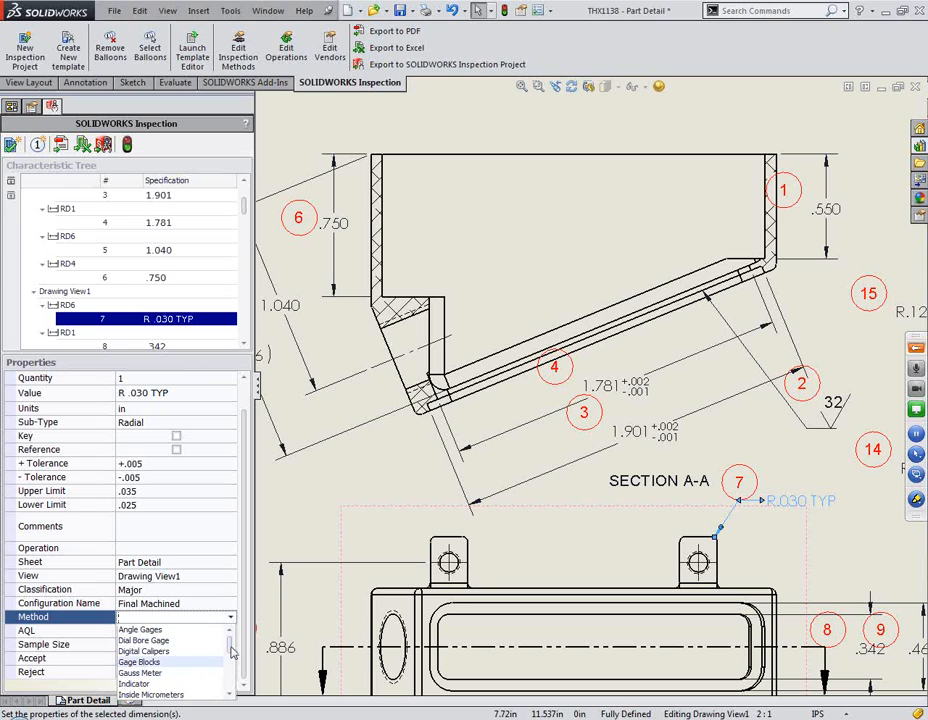
scroll(231, 658, "down", 1)
left_click_drag(231, 658, 233, 676)
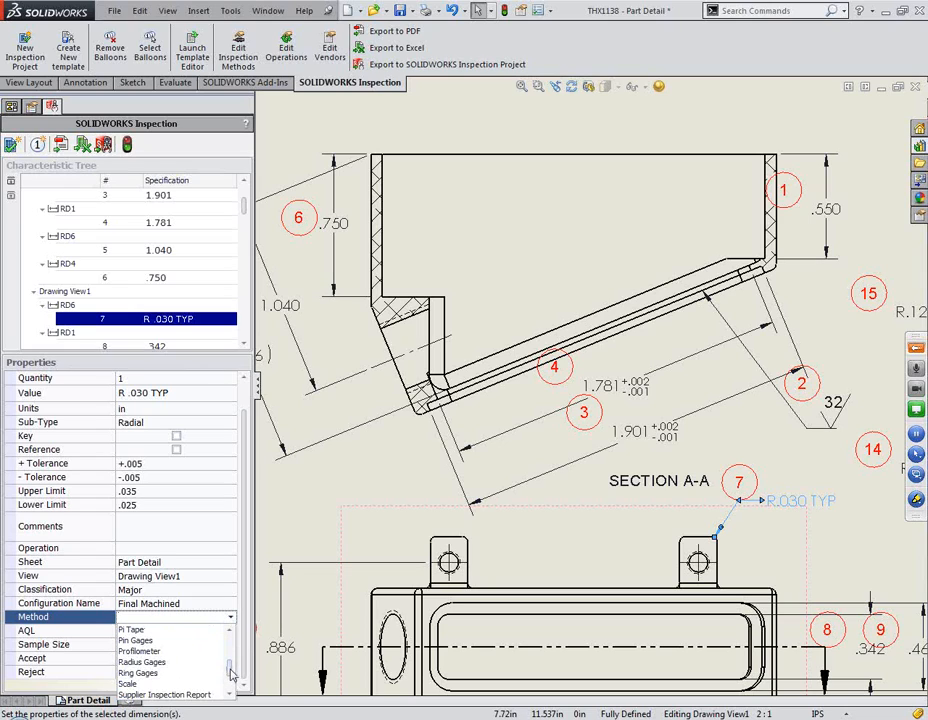
left_click(141, 662)
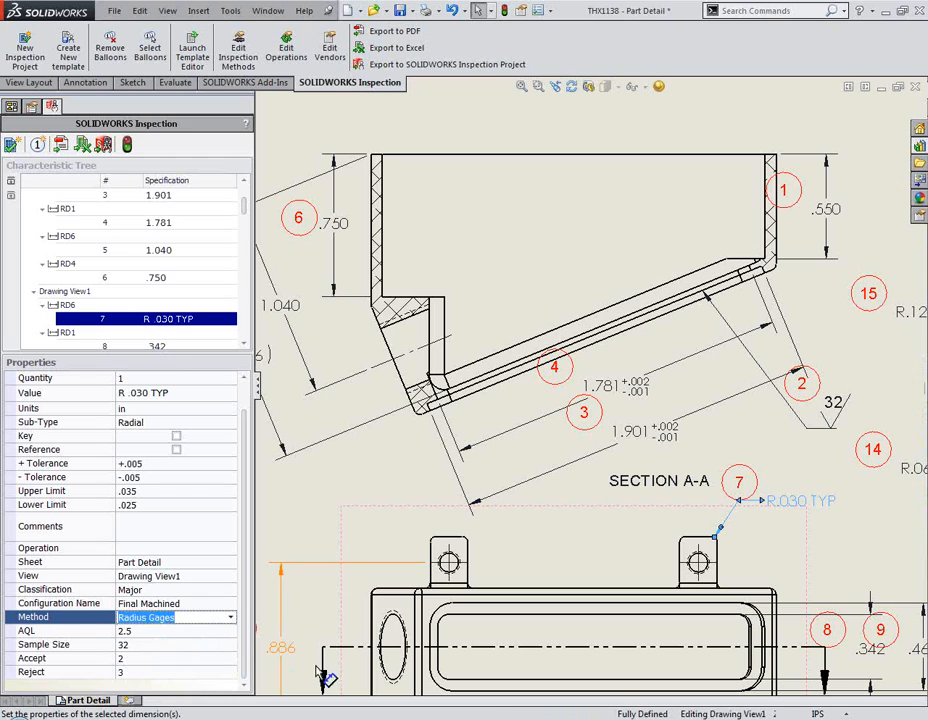
- Set the 1.113 dimension's inspection method to Digital Calipers and add the comment "Take roughness into account"
scroll(591, 385, "up", 2)
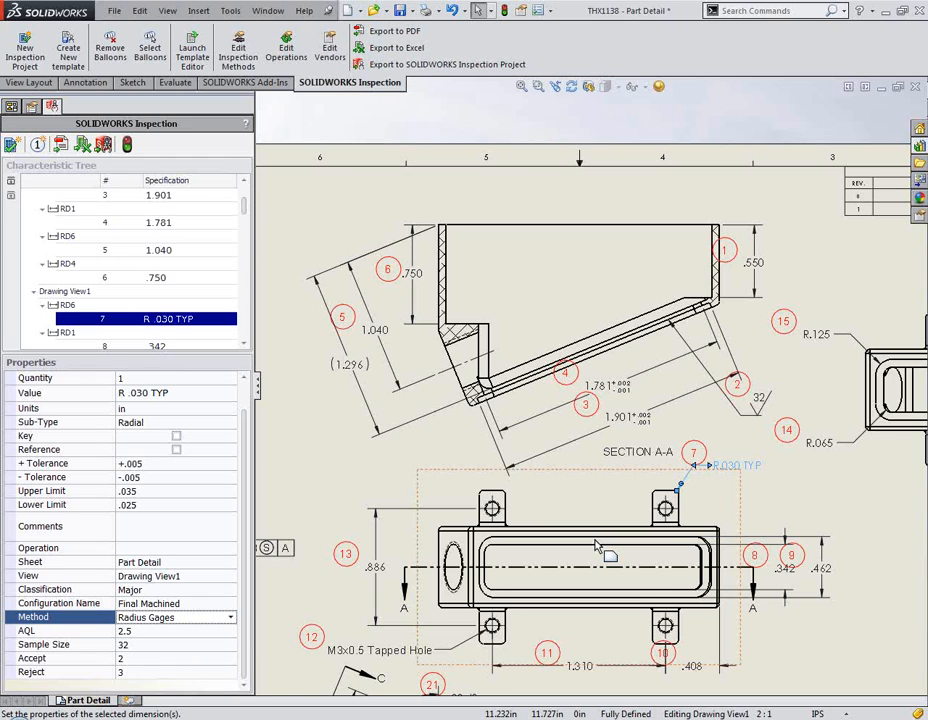
scroll(596, 546, "up", 5)
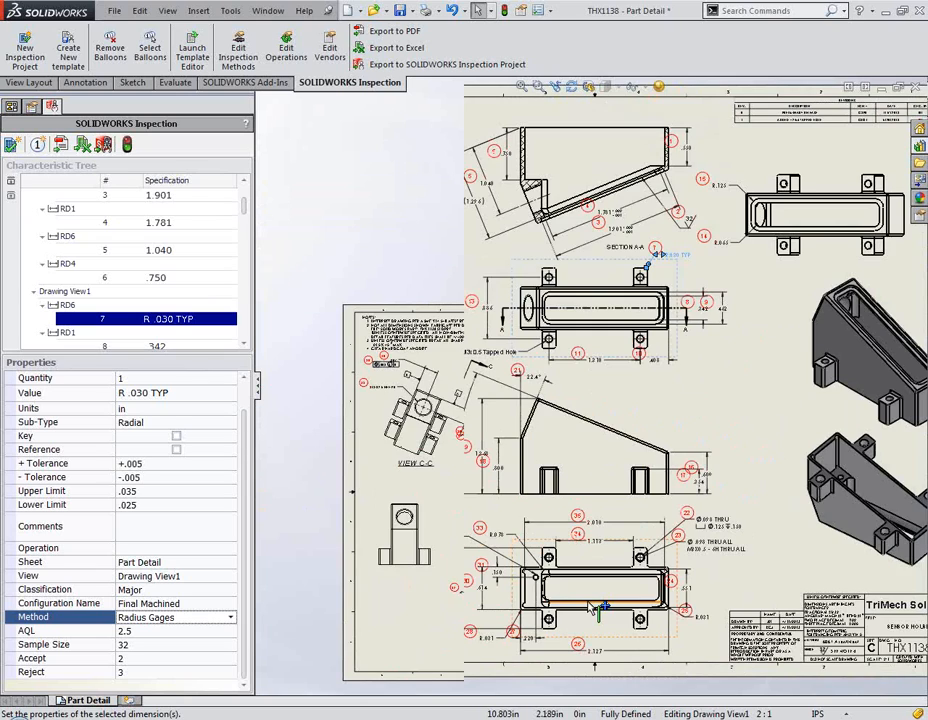
scroll(590, 607, "down", 3)
scroll(591, 505, "down", 3)
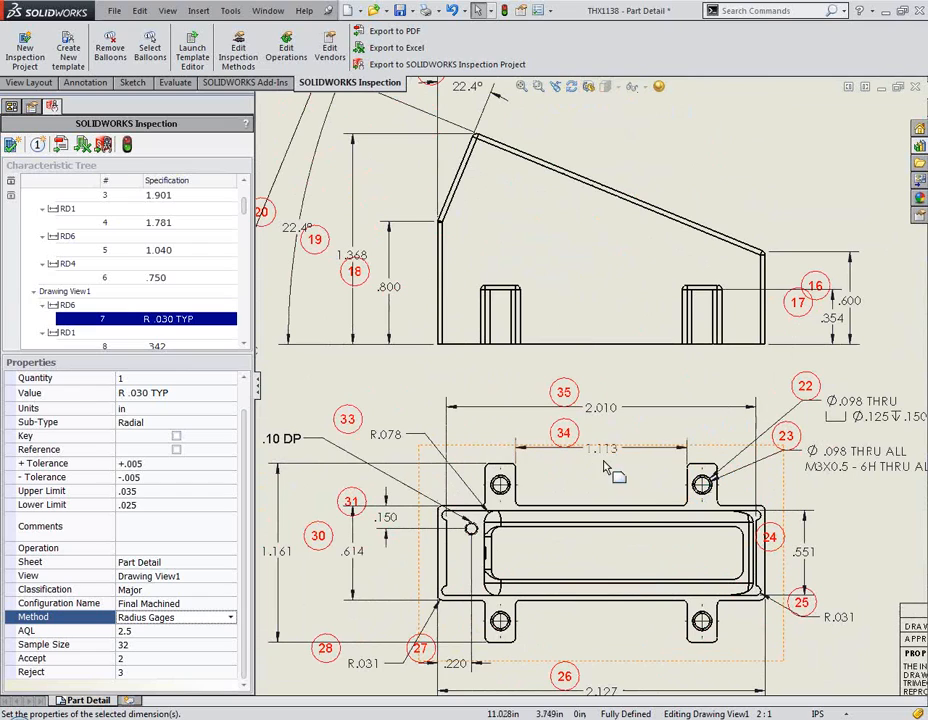
left_click(604, 452)
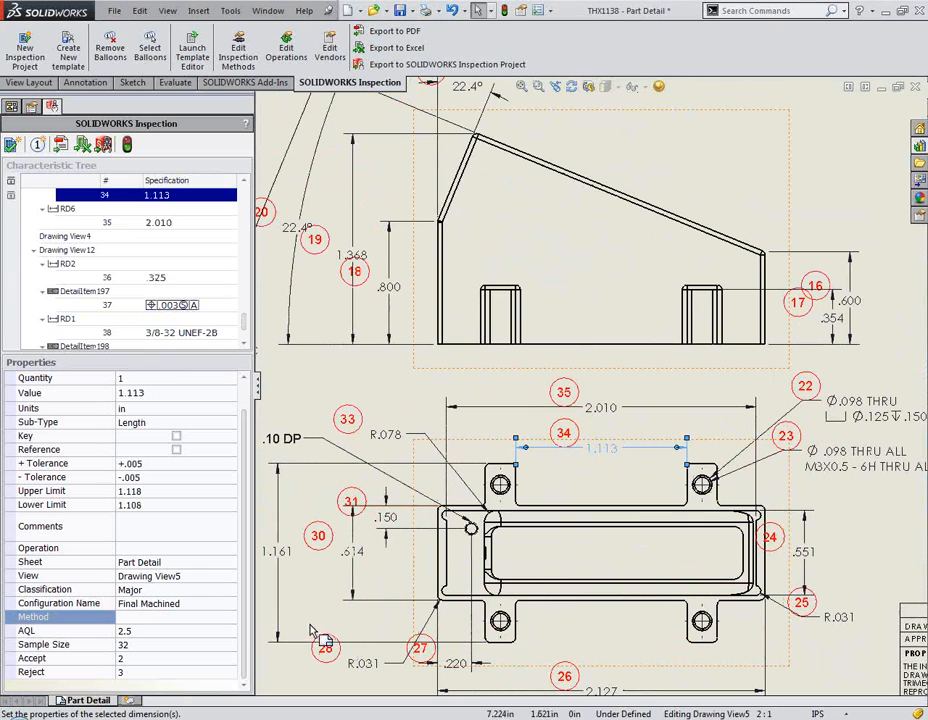
left_click(231, 618)
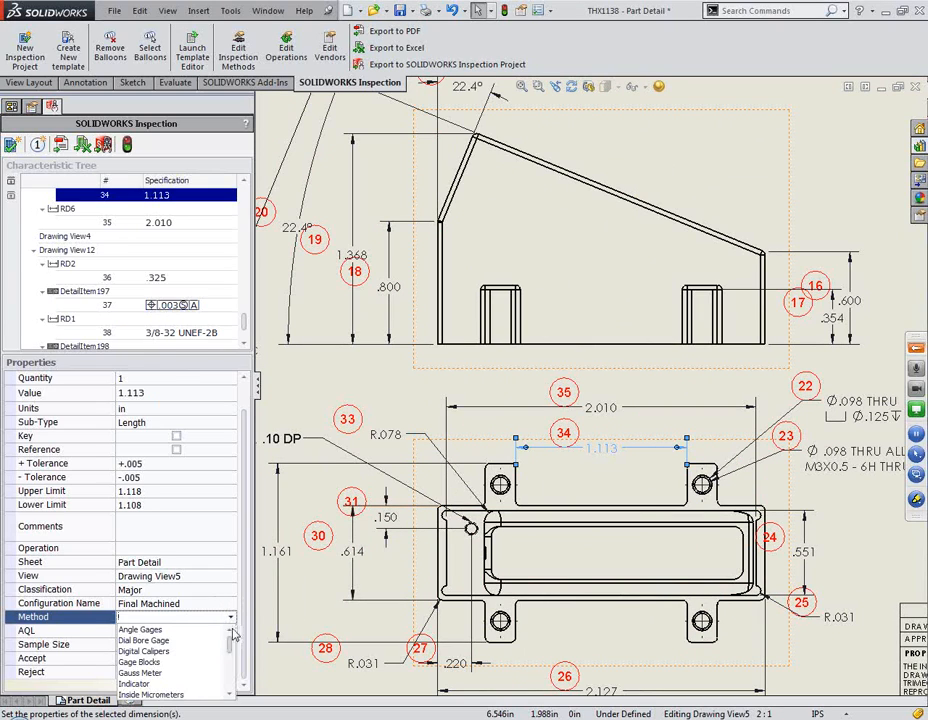
left_click(182, 651)
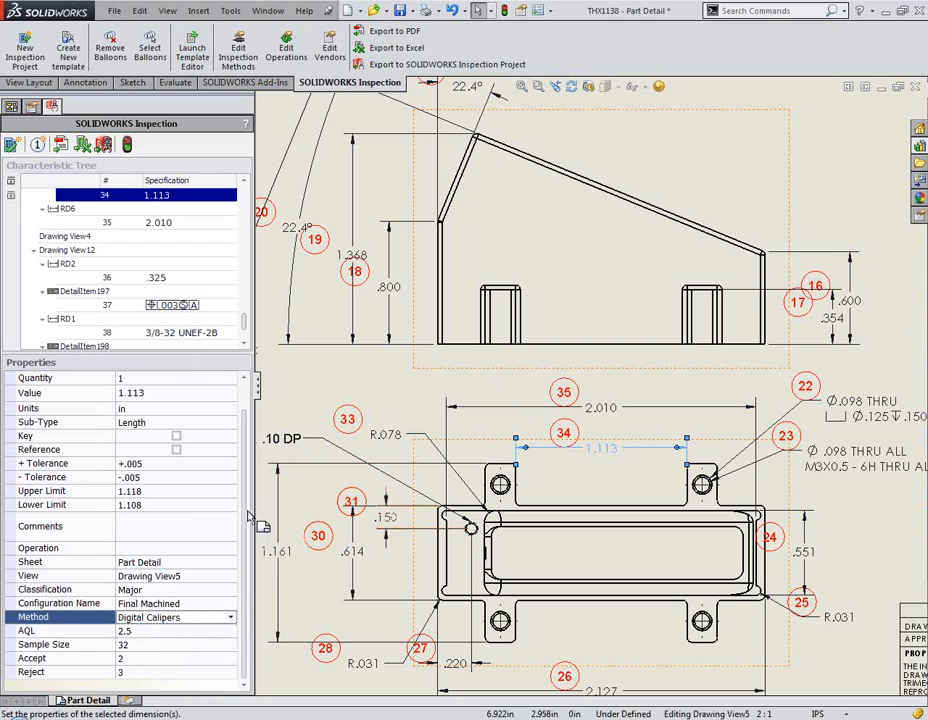
left_click(169, 526)
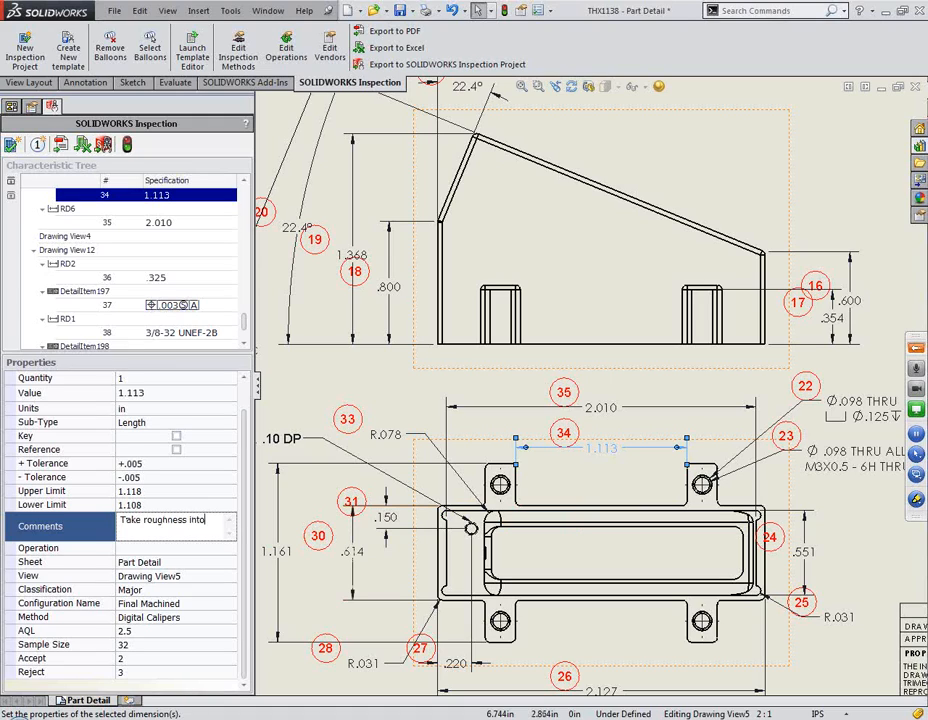
type("count.")
- Move balloon 18 away from the 1.368 dimension so it sits right beside the .800 dimension in the side view
scroll(592, 400, "down", 1)
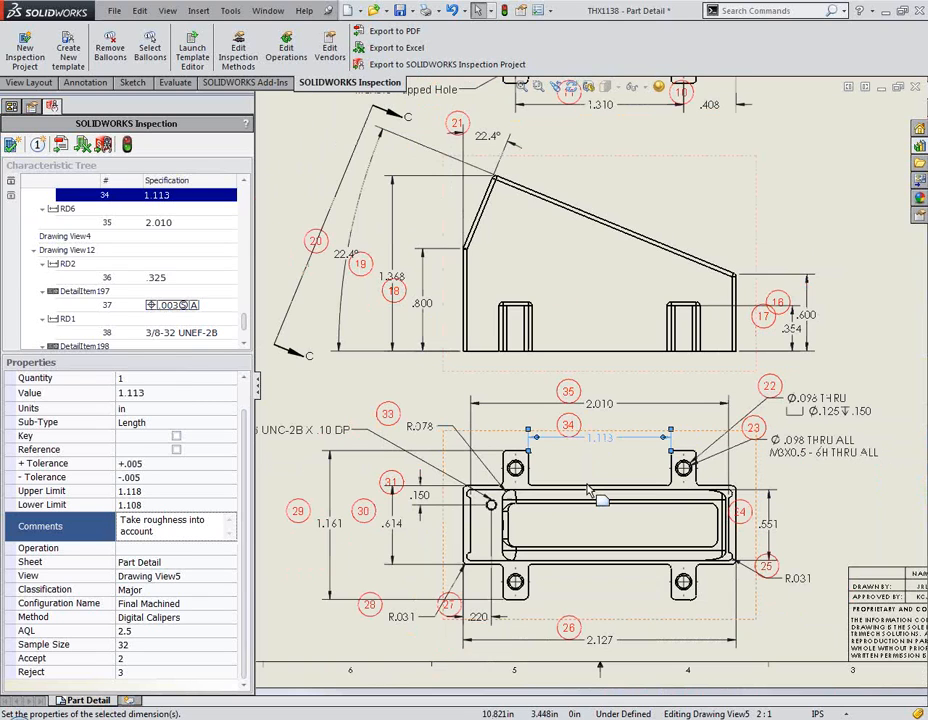
scroll(590, 490, "down", 1)
scroll(425, 296, "down", 2)
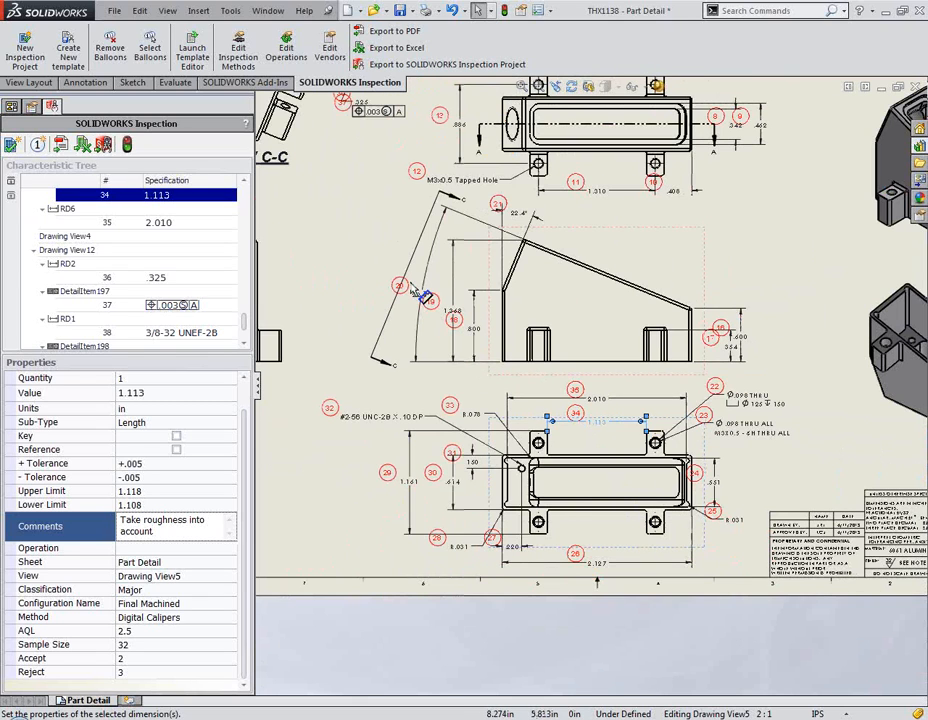
left_click(331, 244)
scroll(483, 346, "up", 3)
scroll(482, 345, "up", 2)
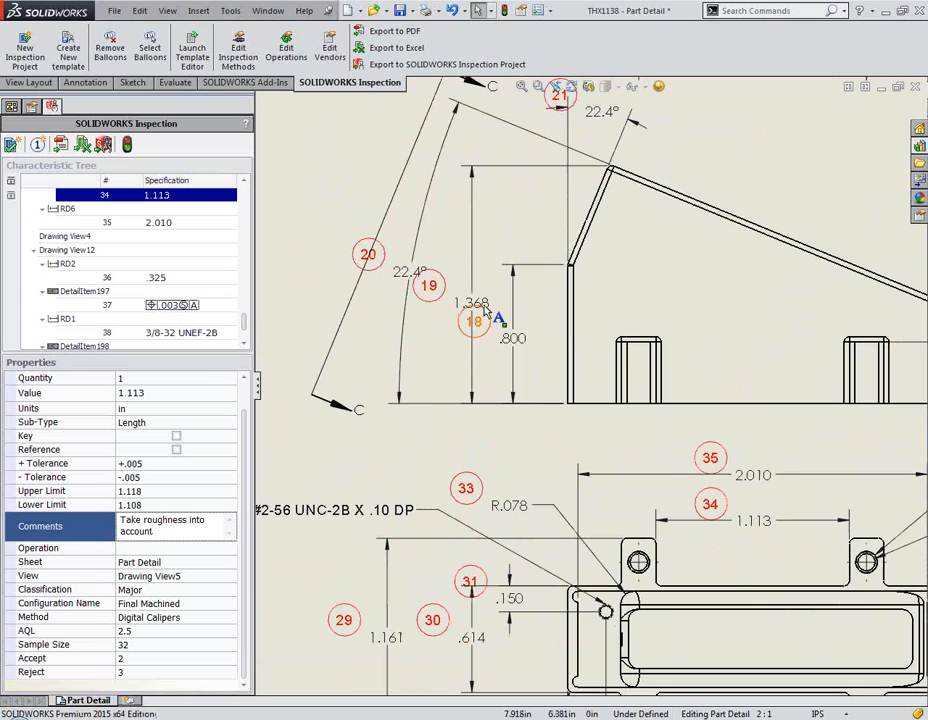
left_click_drag(474, 321, 534, 313)
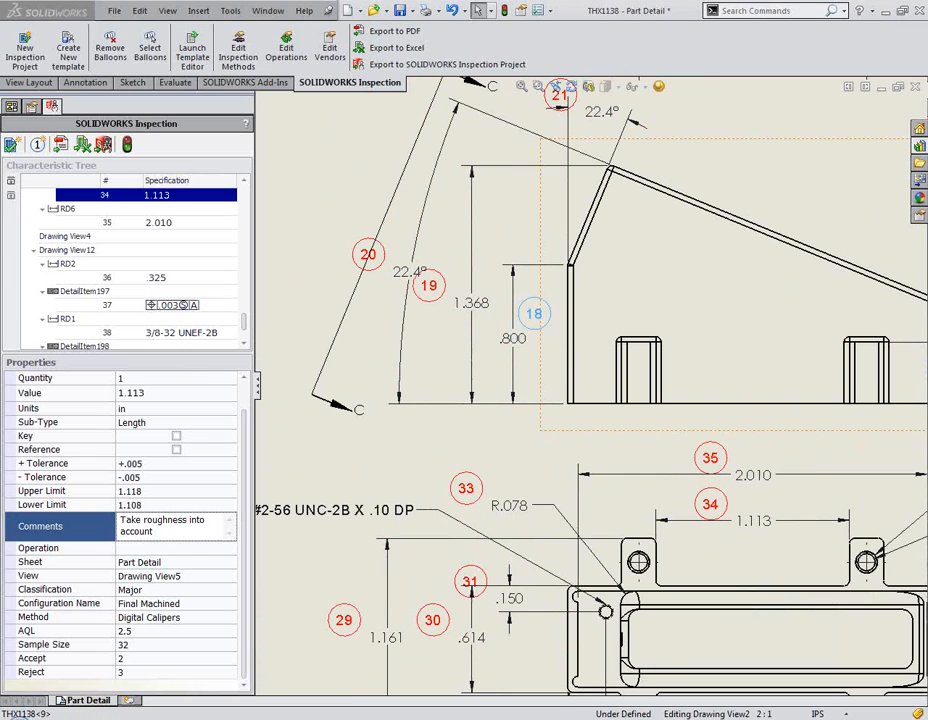
- Classify the .800 dimension, characteristic 18, as Critical
left_click(514, 342)
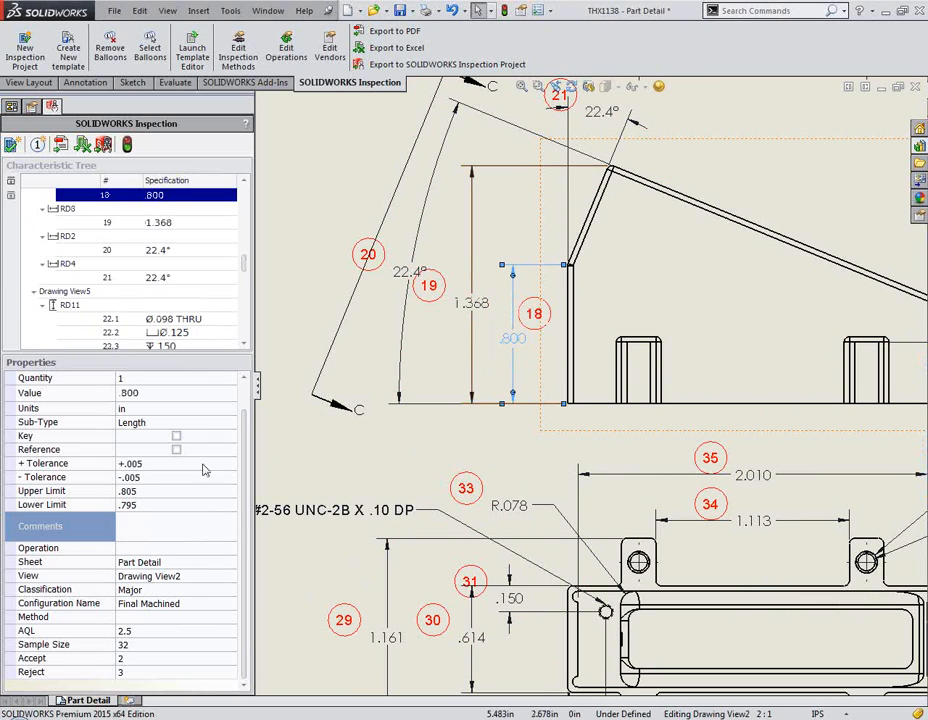
left_click(234, 590)
left_click(183, 605)
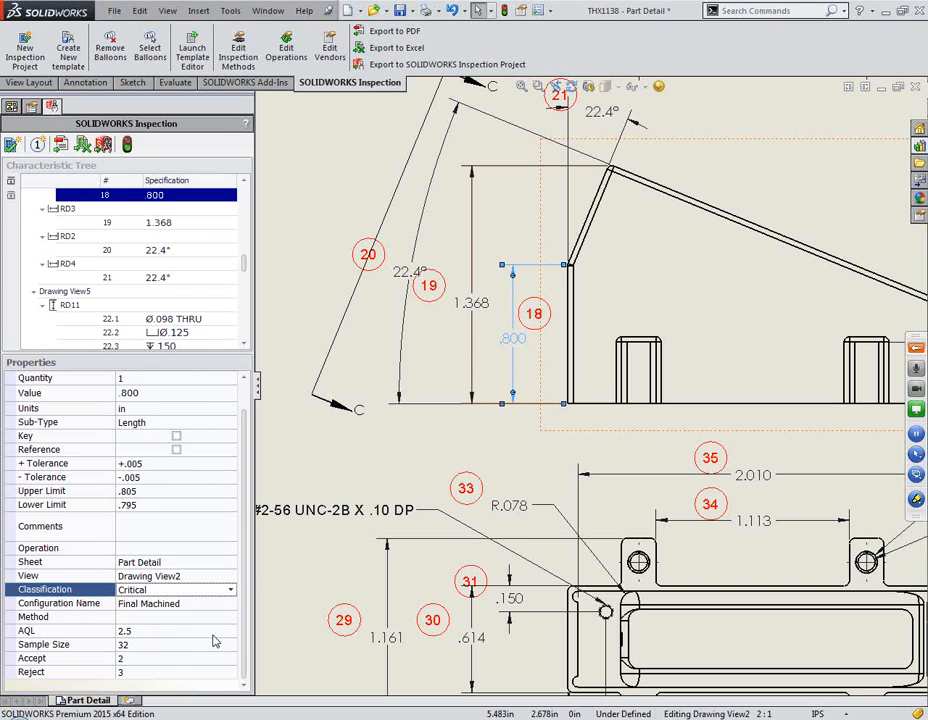
left_click(309, 605)
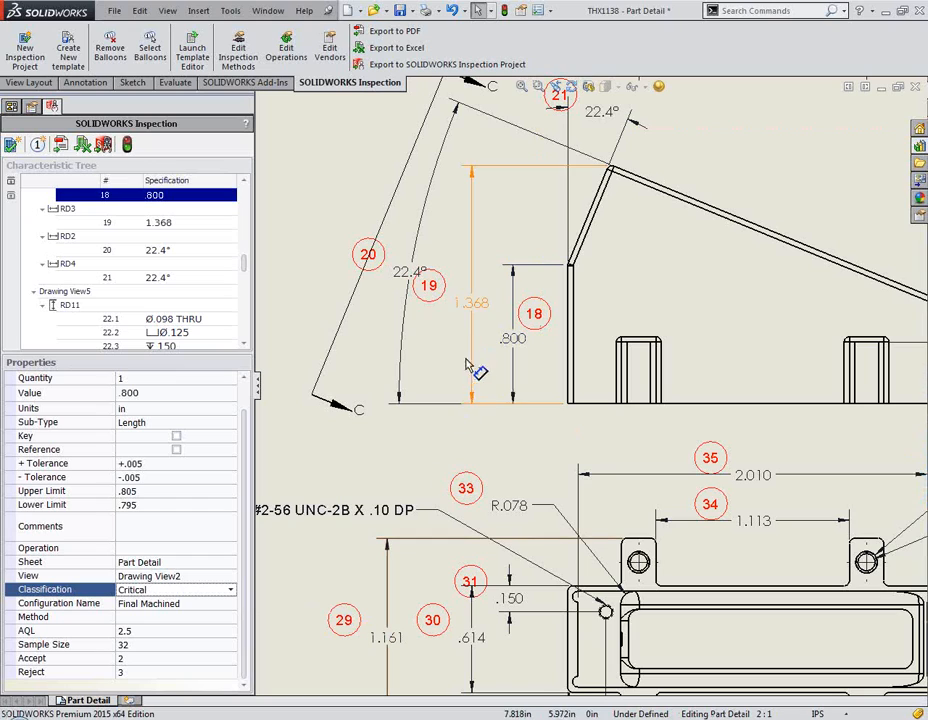
- Reposition the 22.4° dimension and balloon 19 beside the 1.368 dimension, and mark characteristic 20 as a key characteristic
left_click(443, 298)
mouse_move(448, 306)
left_mouse_down()
mouse_move(416, 291)
mouse_move(448, 317)
left_mouse_up()
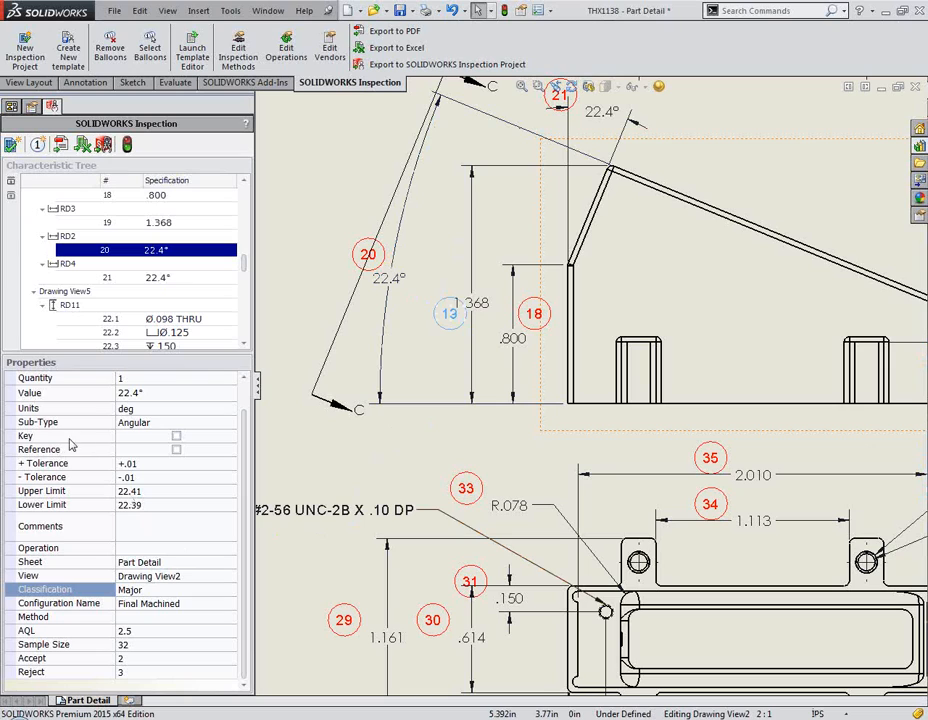
left_click(176, 436)
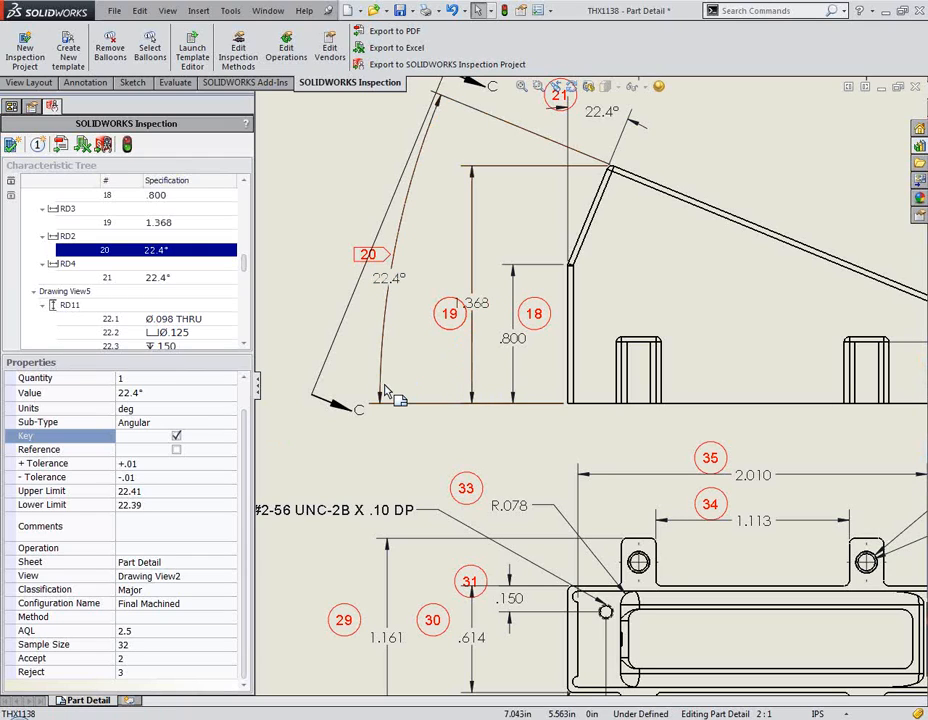
- Check the balloon shape used for key characteristics in the ballooning settings against balloon 20
left_click(128, 149)
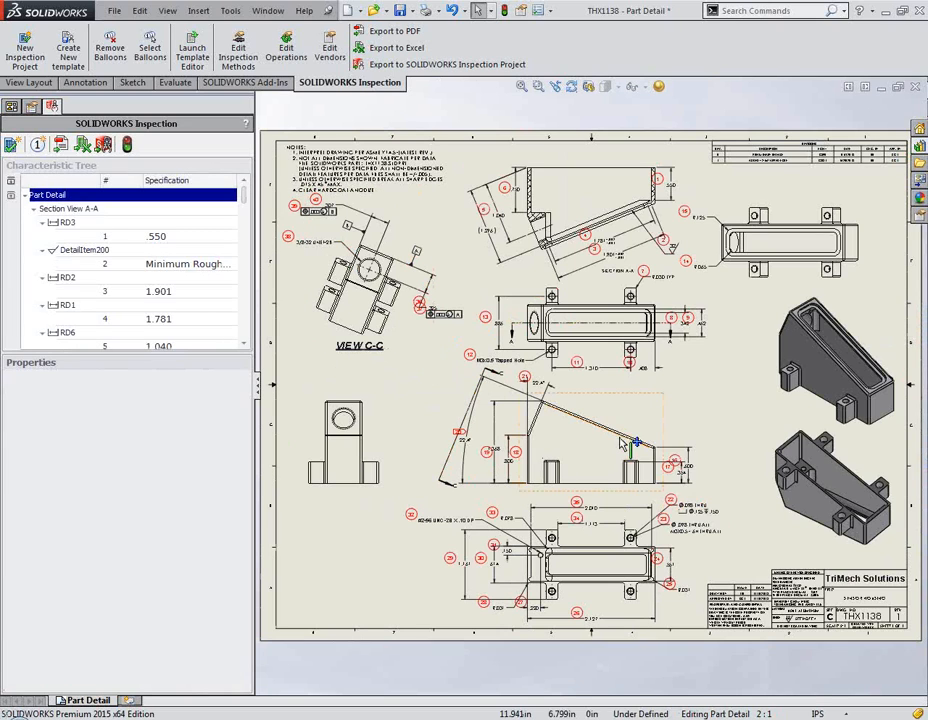
scroll(519, 470, "down", 3)
scroll(508, 460, "down", 5)
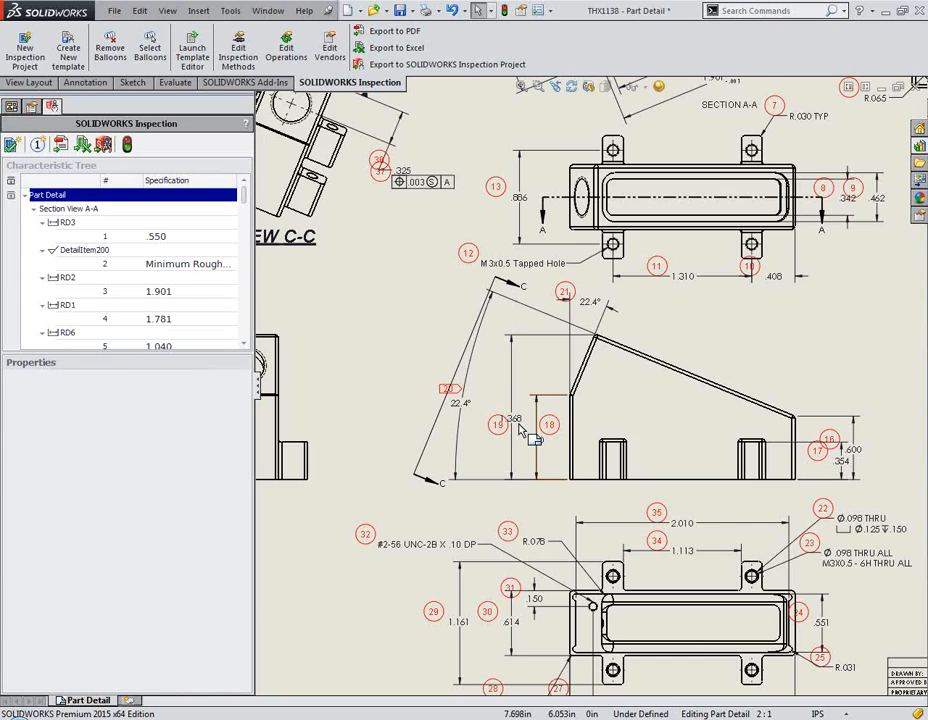
middle_click_drag(497, 442, 476, 474)
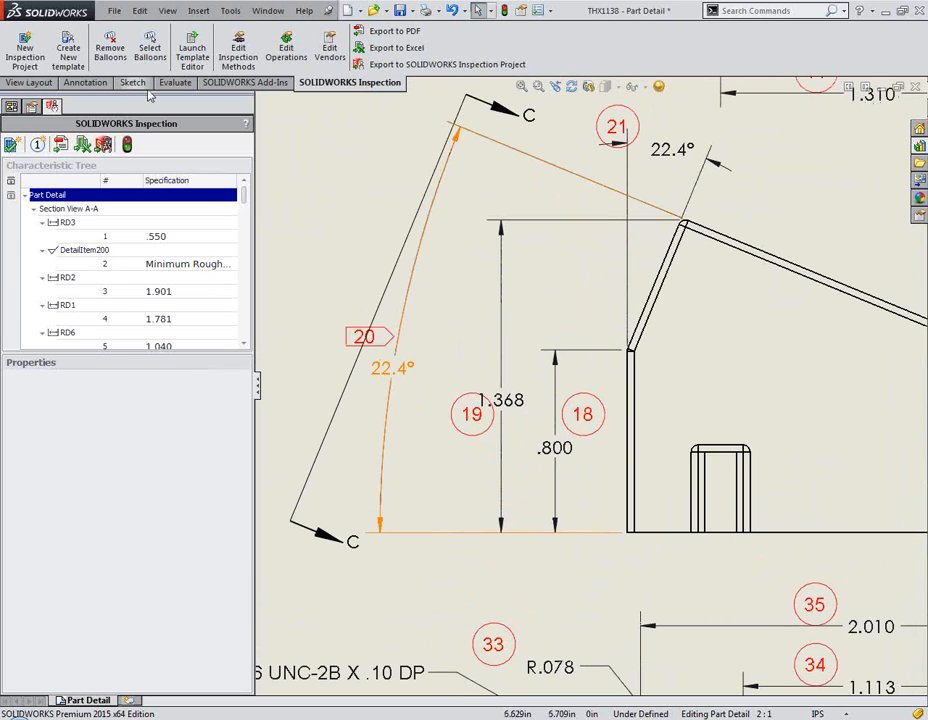
left_click(37, 145)
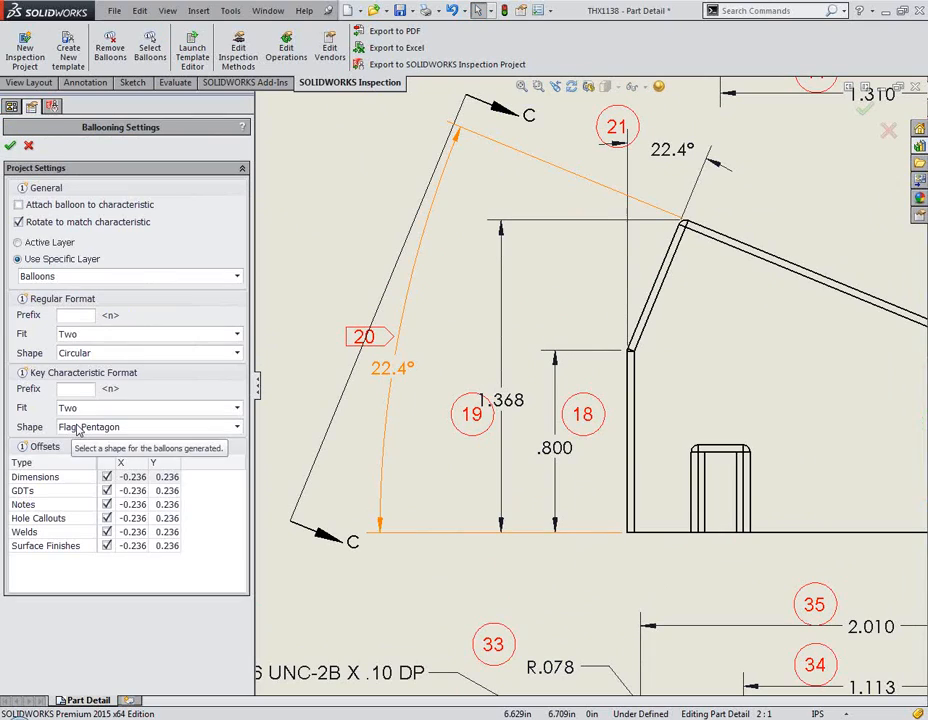
left_click(280, 555)
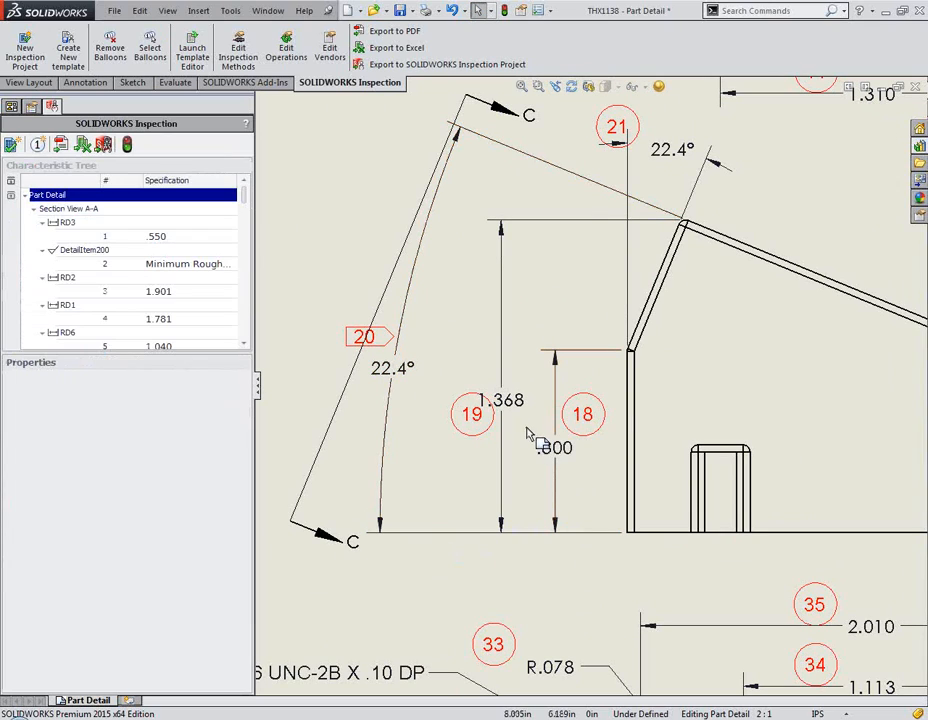
- Mark the .800 dimension, characteristic 18, as a key characteristic
left_click(560, 452)
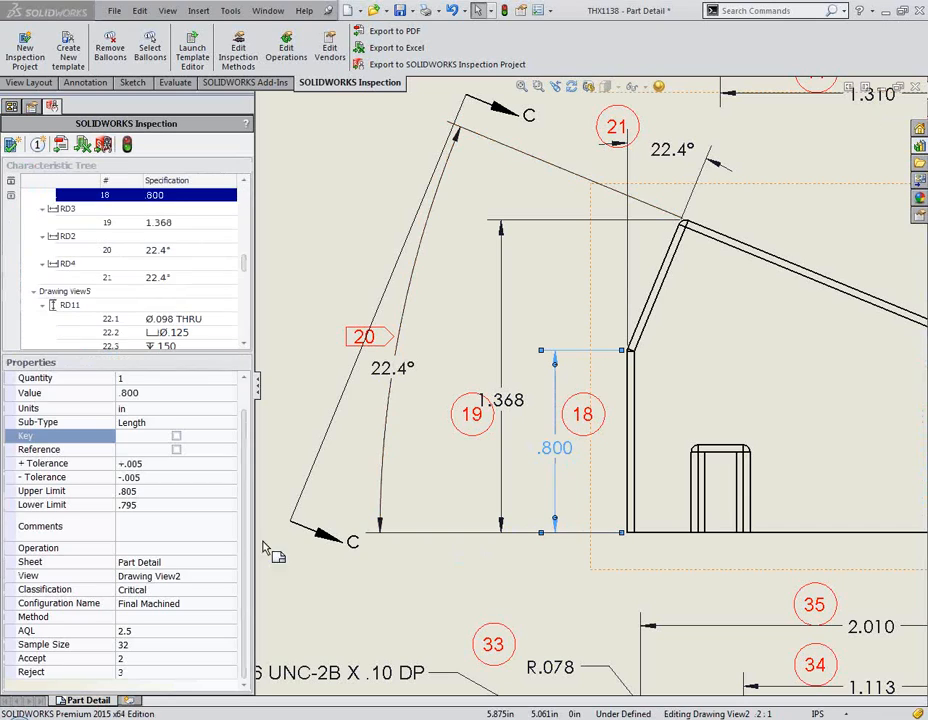
left_click(177, 437)
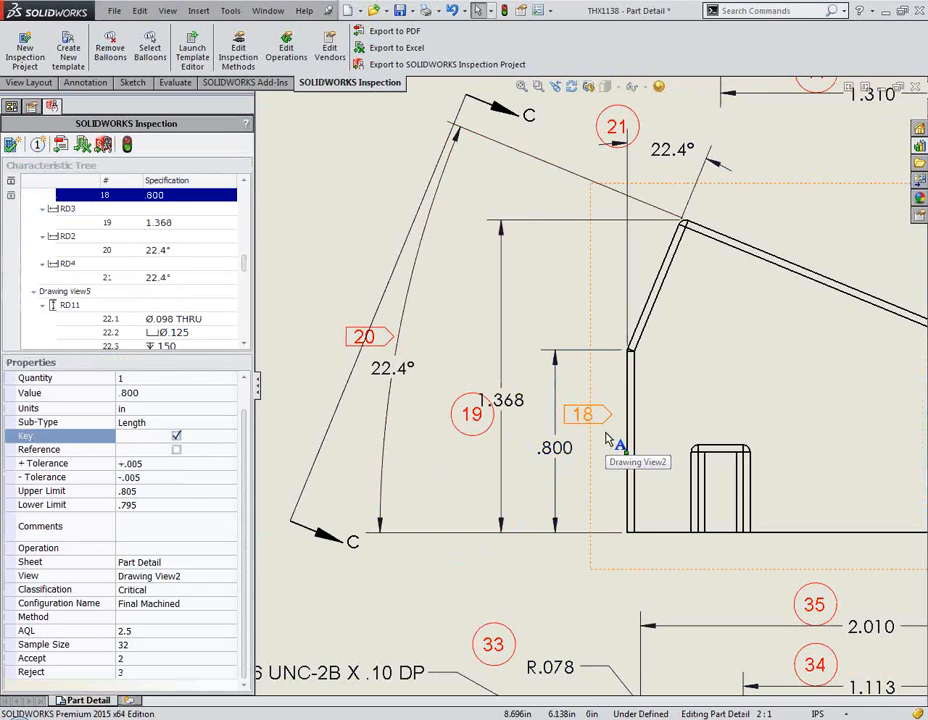
scroll(605, 440, "up", 2)
scroll(605, 440, "up", 3)
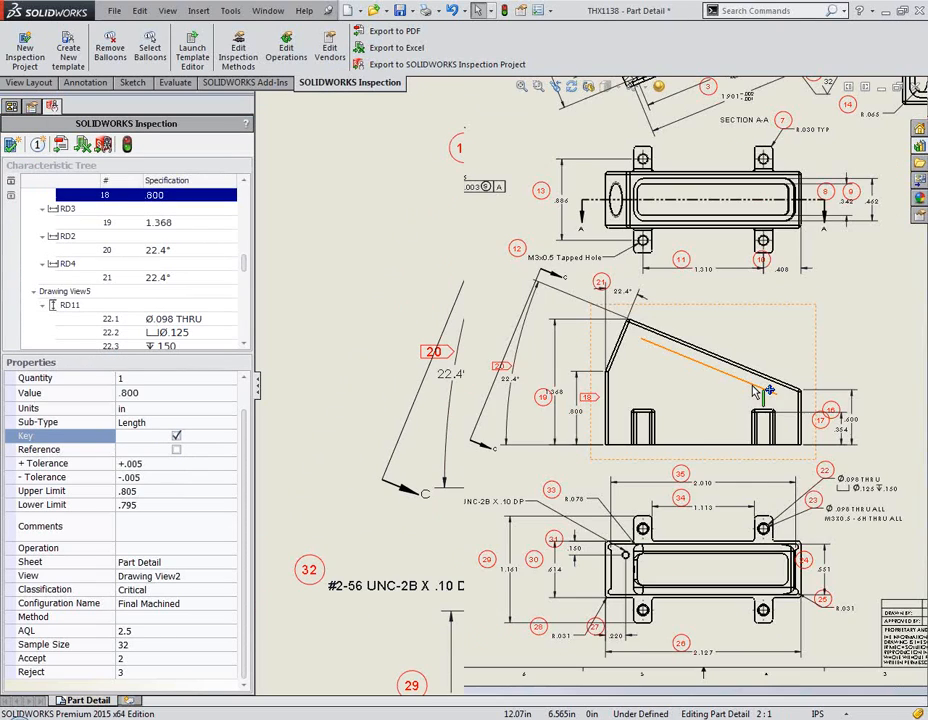
scroll(757, 390, "up", 2)
scroll(757, 391, "down", 1)
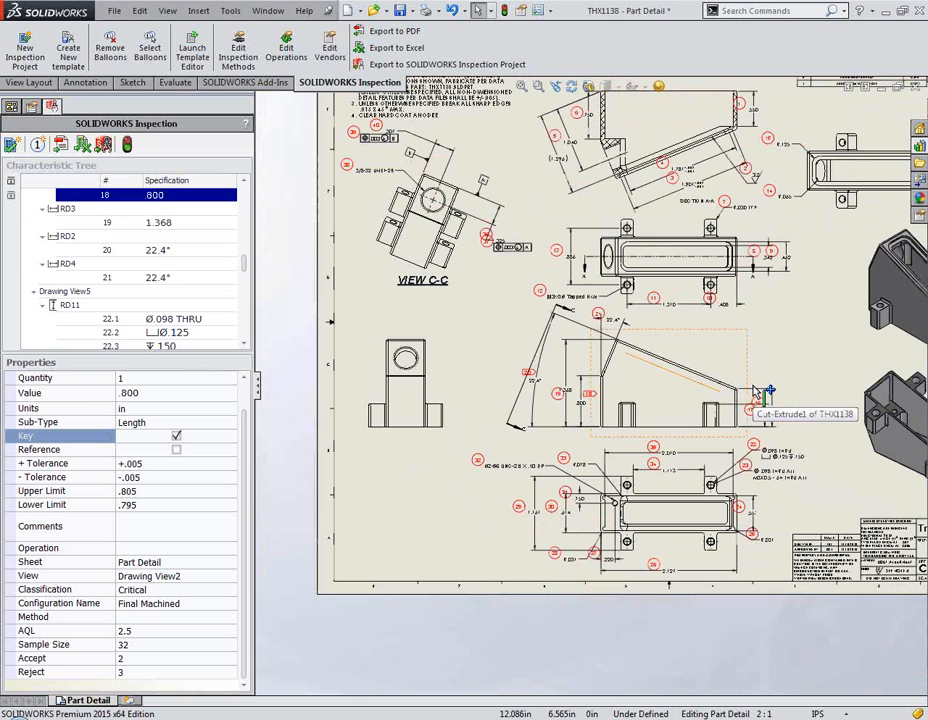
middle_click_drag(765, 334, 618, 455)
scroll(575, 336, "down", 5)
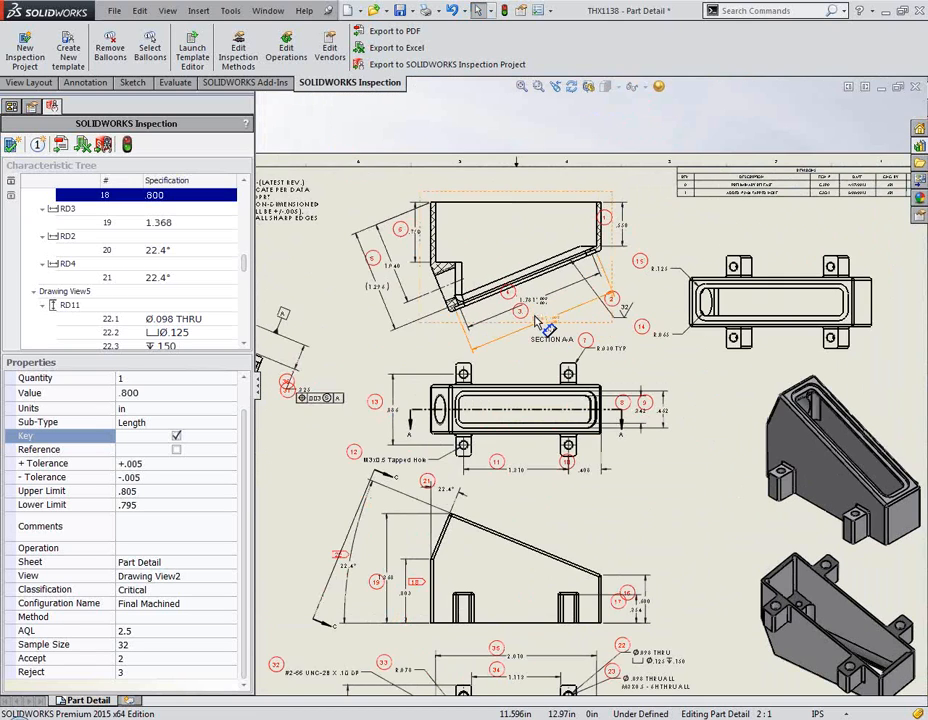
- Exclude the 1.040 dimension, characteristic 5 in Section View A-A, from the inspection characteristics
scroll(465, 340, "down", 2)
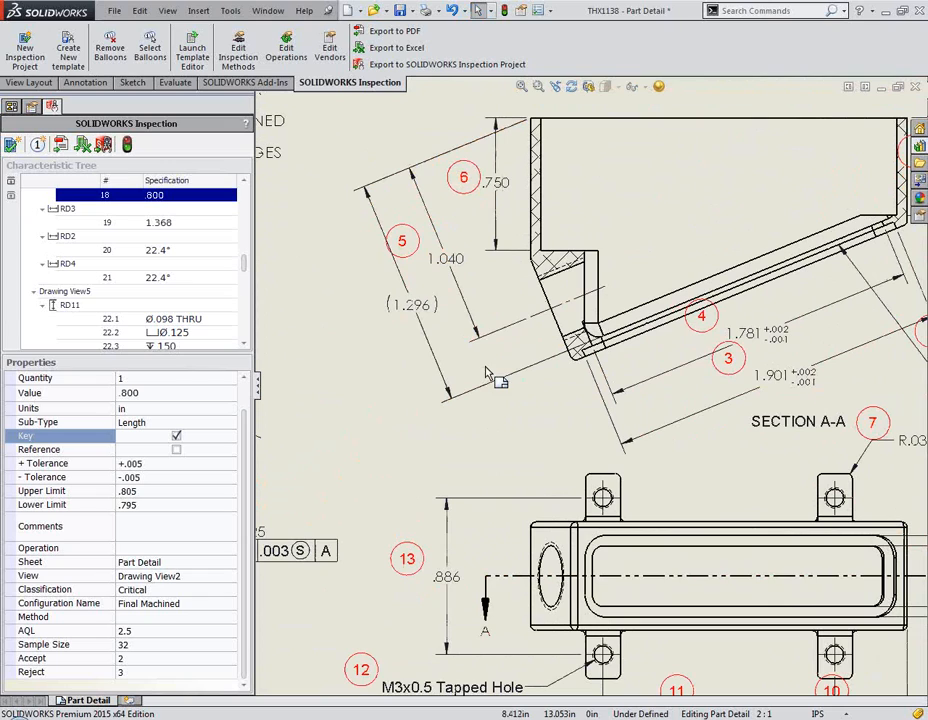
left_click(474, 268)
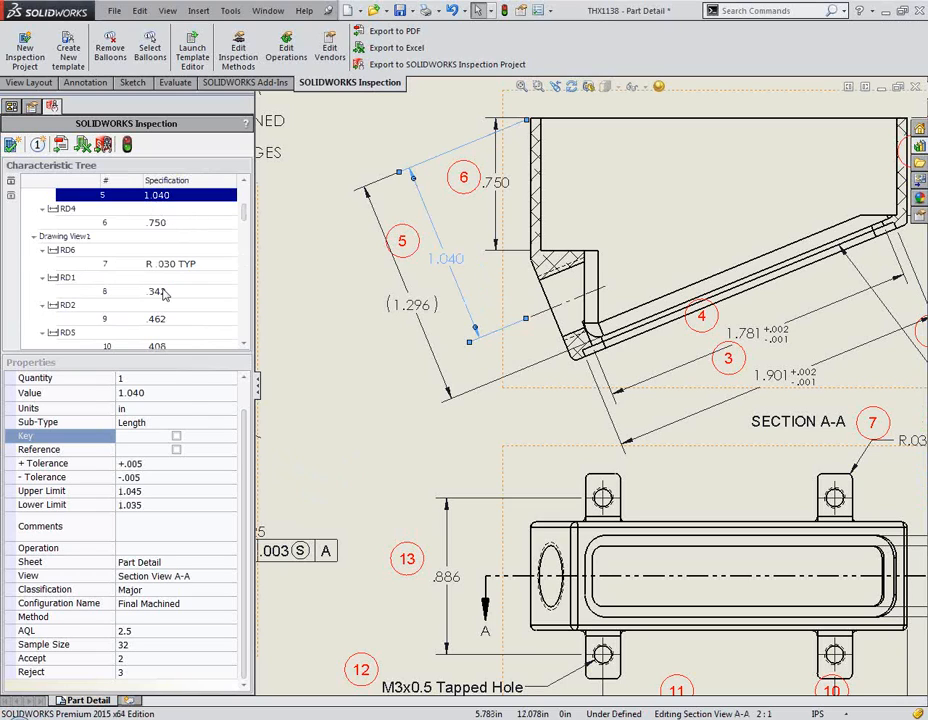
left_click_drag(242, 452, 246, 404)
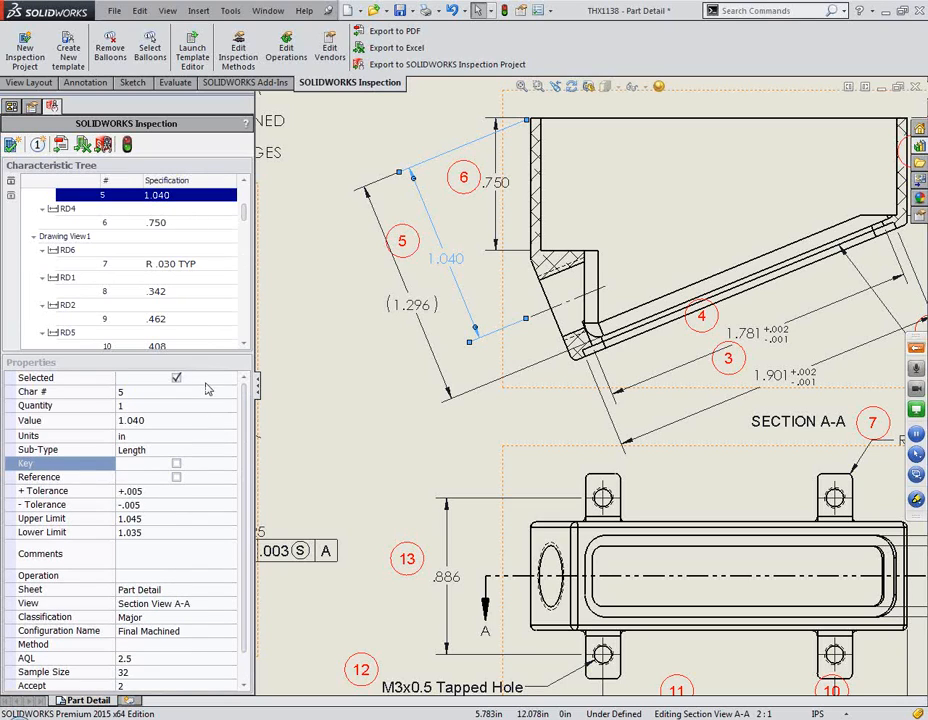
left_click(175, 378)
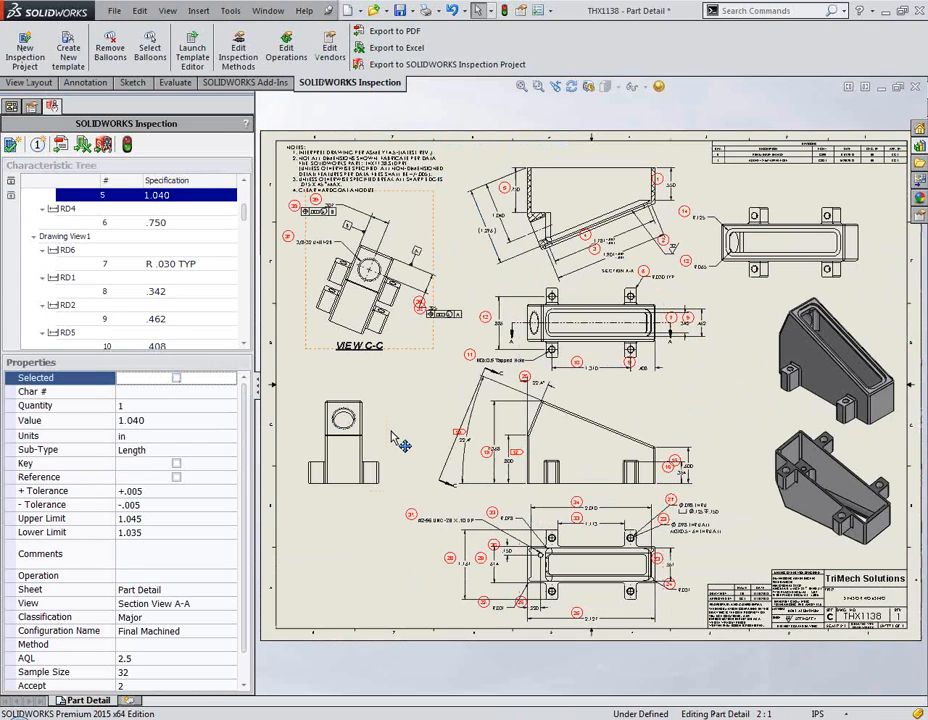
- Examine the balloon numbering across the drawing views after the 1.040 dimension's removal
scroll(476, 228, "up", 2)
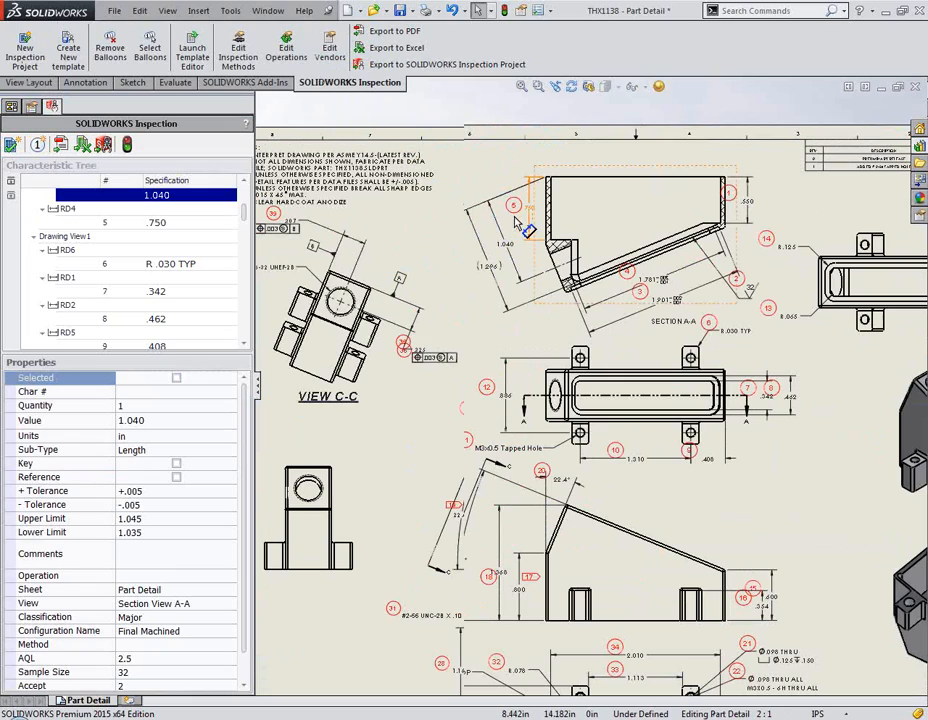
scroll(520, 225, "up", 3)
scroll(771, 510, "down", 2)
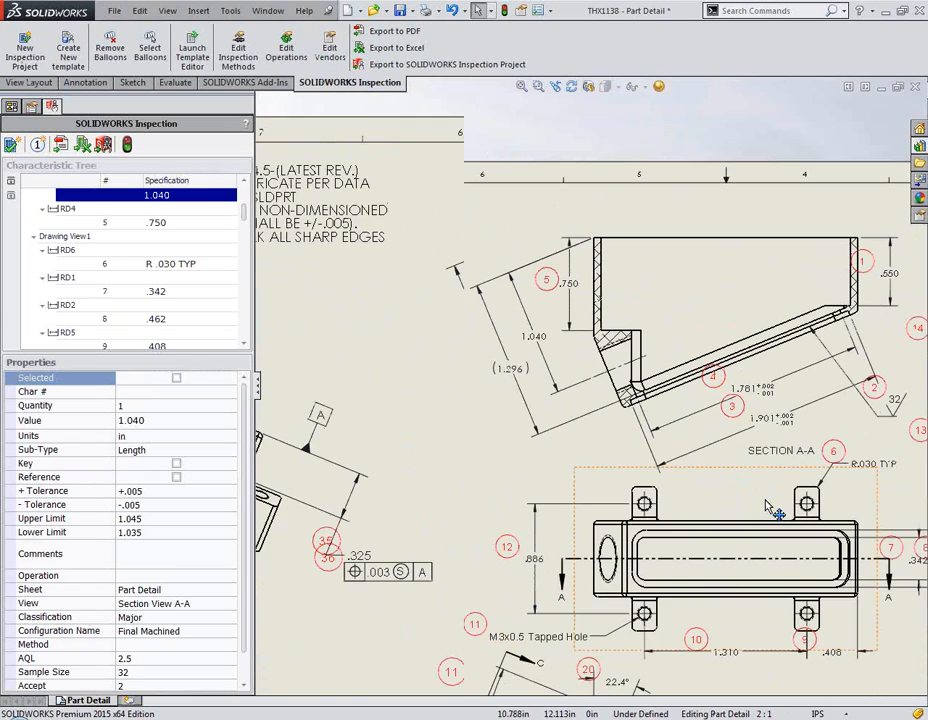
scroll(772, 508, "down", 3)
scroll(700, 510, "down", 3)
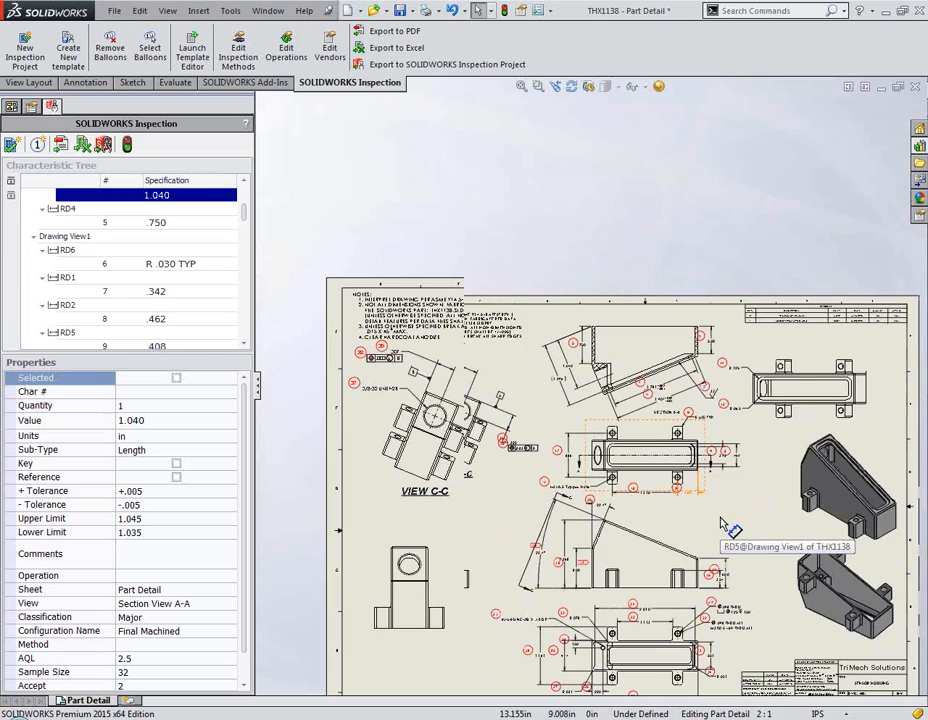
middle_click_drag(726, 521, 668, 397)
scroll(625, 380, "up", 1)
scroll(625, 382, "up", 1)
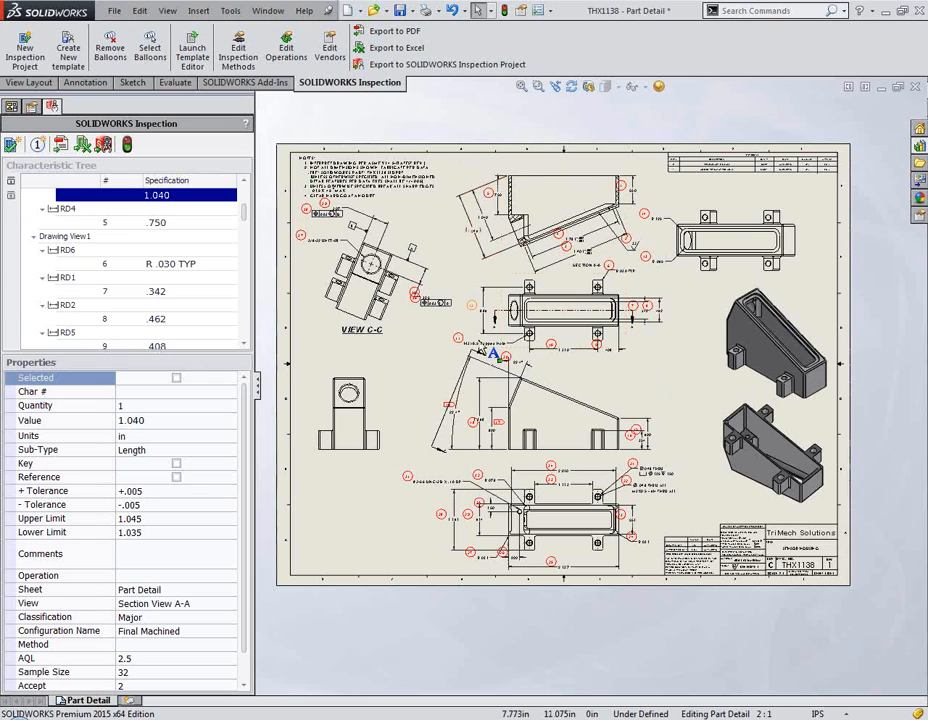
scroll(617, 497, "down", 3)
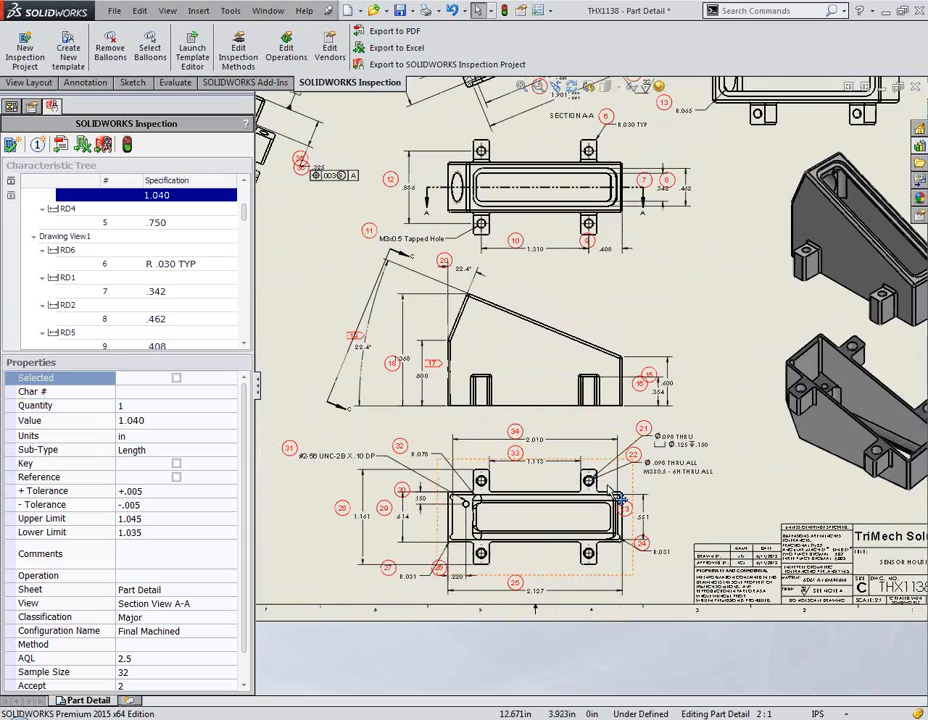
scroll(617, 497, "up", 5)
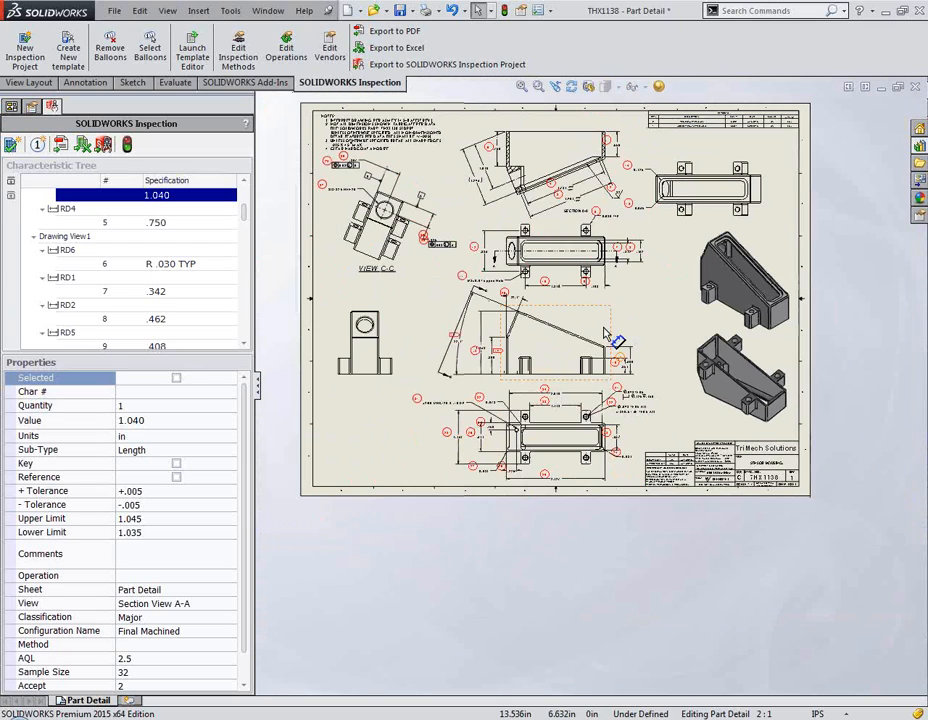
middle_click_drag(598, 311, 640, 385)
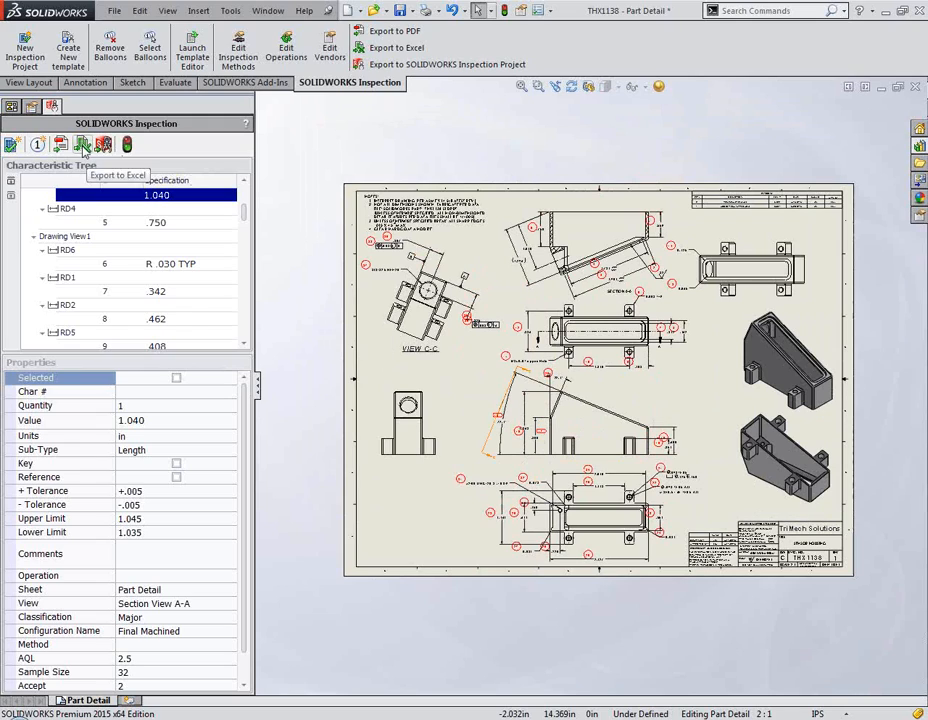
- Export the characteristics to Excel with the 01 - TriMech Detail Inspection Sheet template
left_click(83, 146)
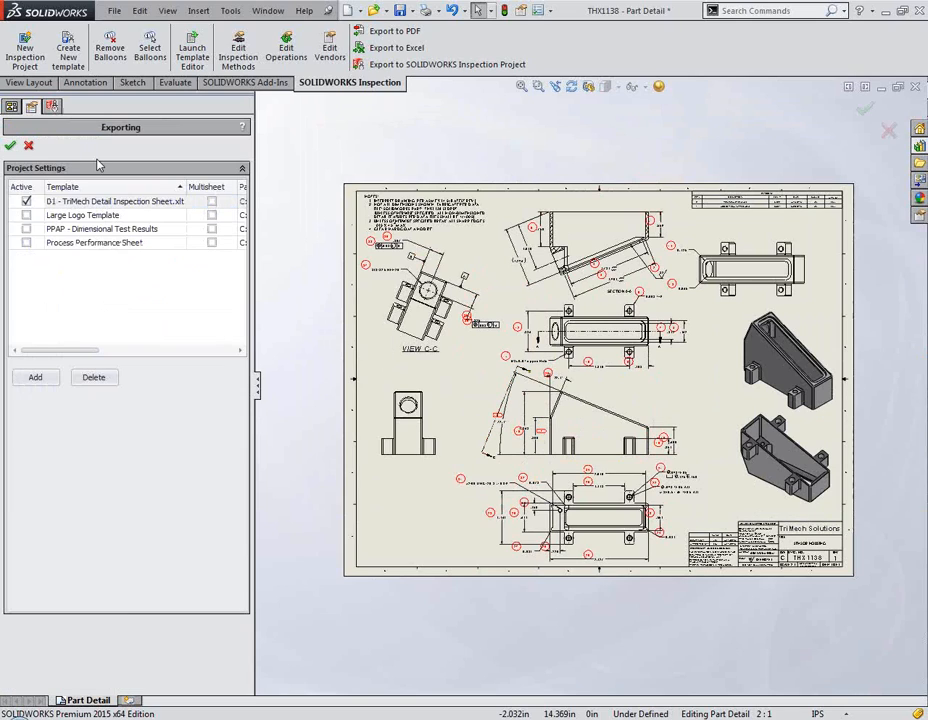
left_click_drag(261, 397, 308, 392)
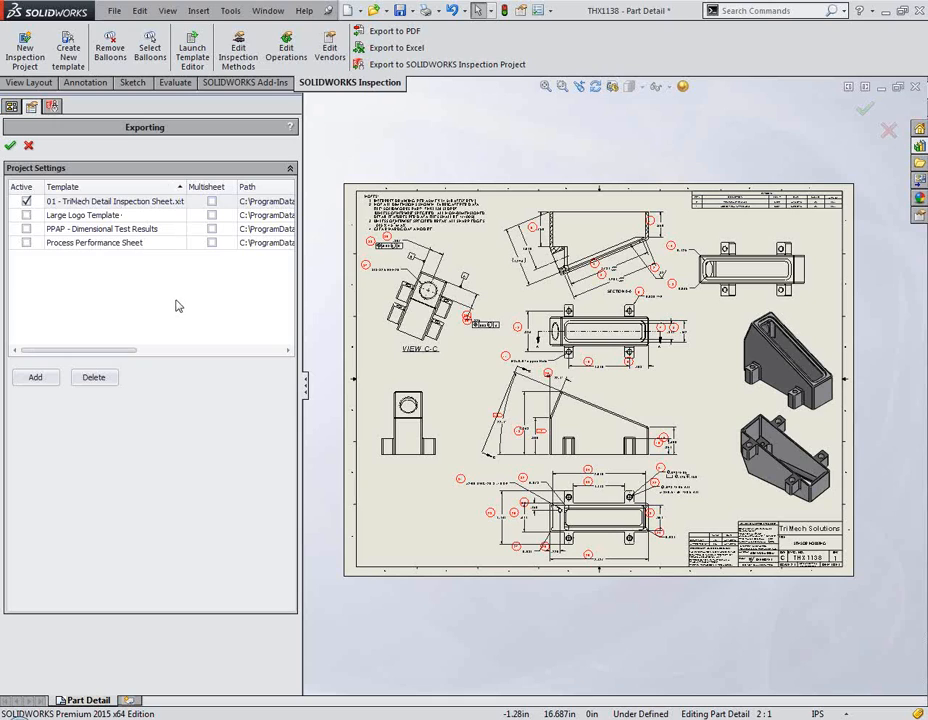
left_click(10, 148)
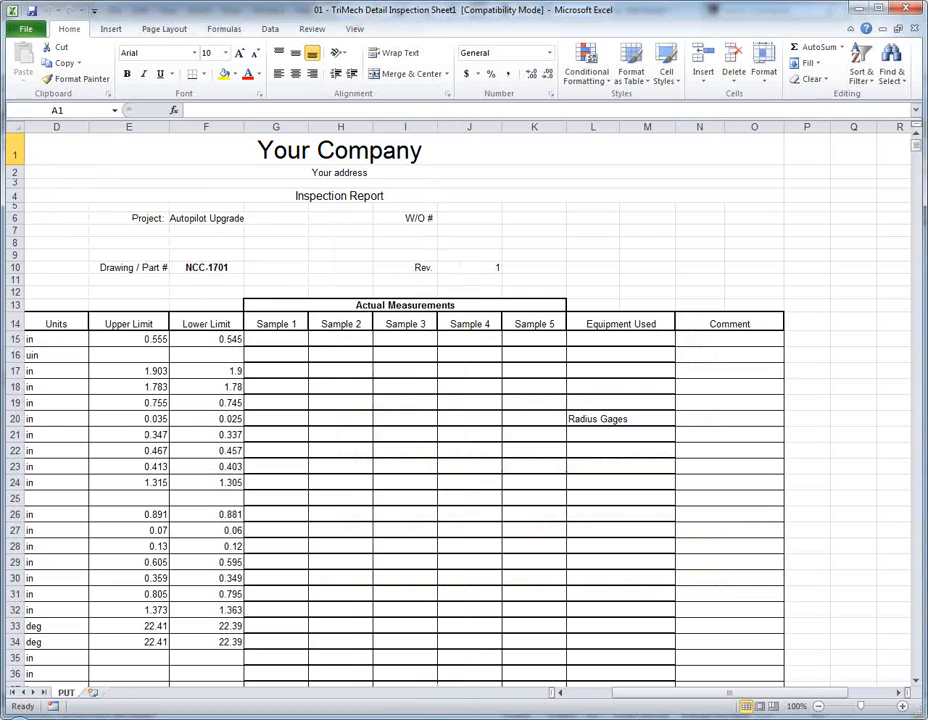
- Compare the 1.310 dimension, characteristic 10, on the drawing with item 10 in the Excel inspection report
left_click_drag(688, 695, 607, 695)
scroll(464, 427, "down", 1)
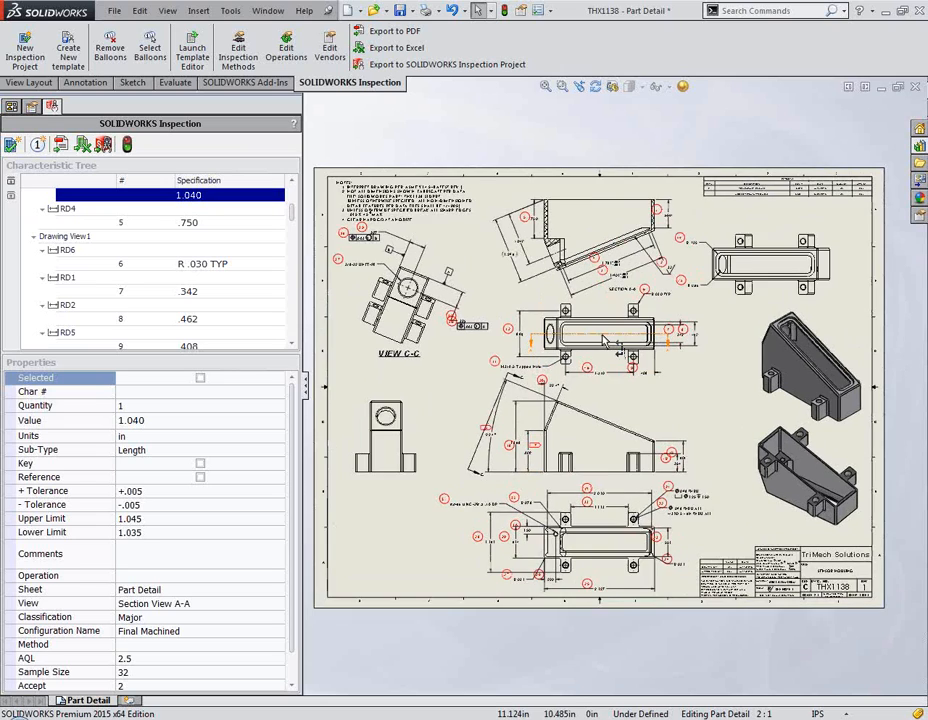
scroll(604, 341, "down", 6)
left_click(610, 395)
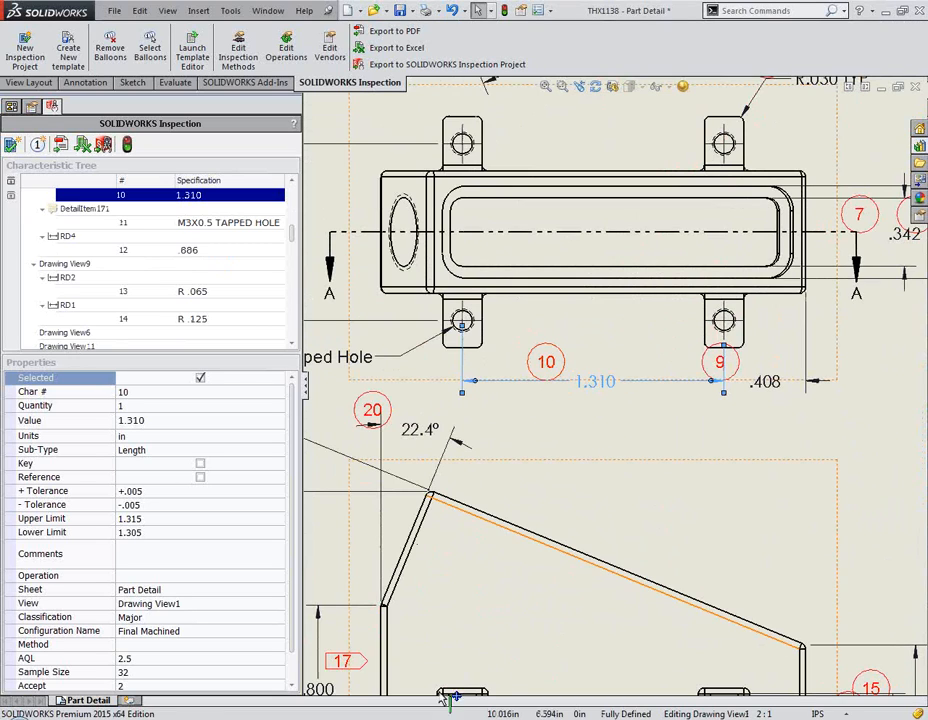
left_click(400, 719)
left_click(74, 428)
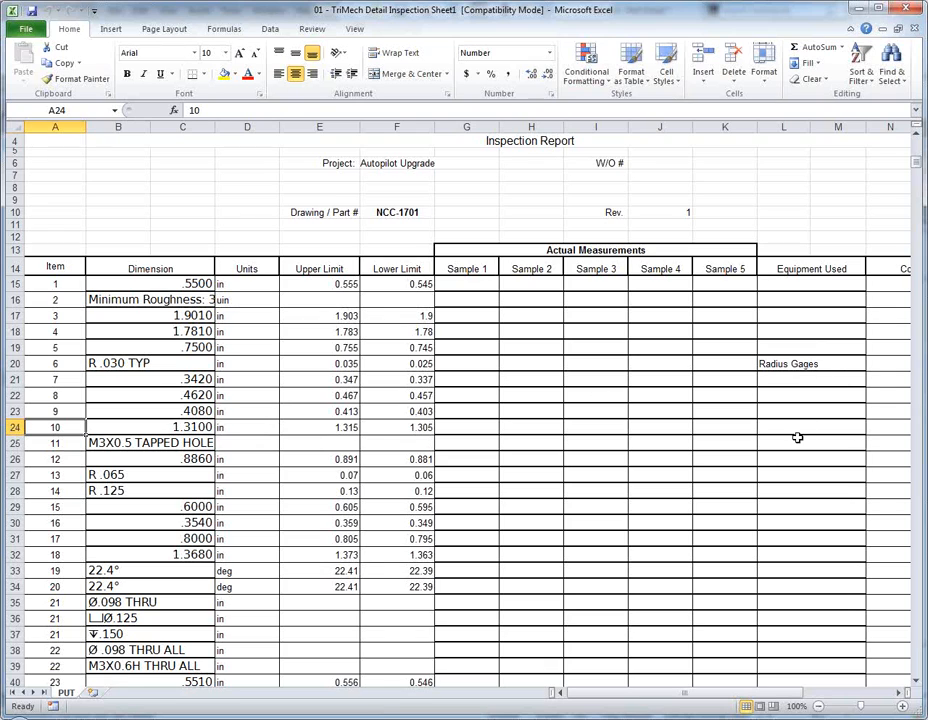
- Review the Equipment Used and Comment columns for all items in the inspection report
left_click_drag(745, 695, 762, 699)
scroll(750, 528, "down", 7)
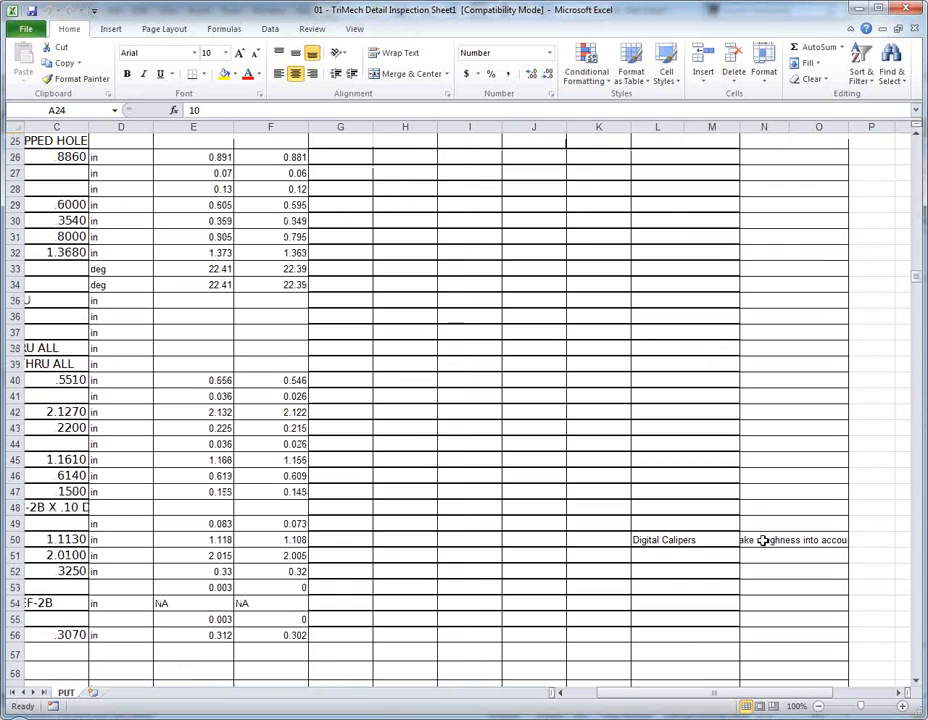
left_click_drag(665, 701, 553, 688)
left_click_drag(733, 694, 764, 699)
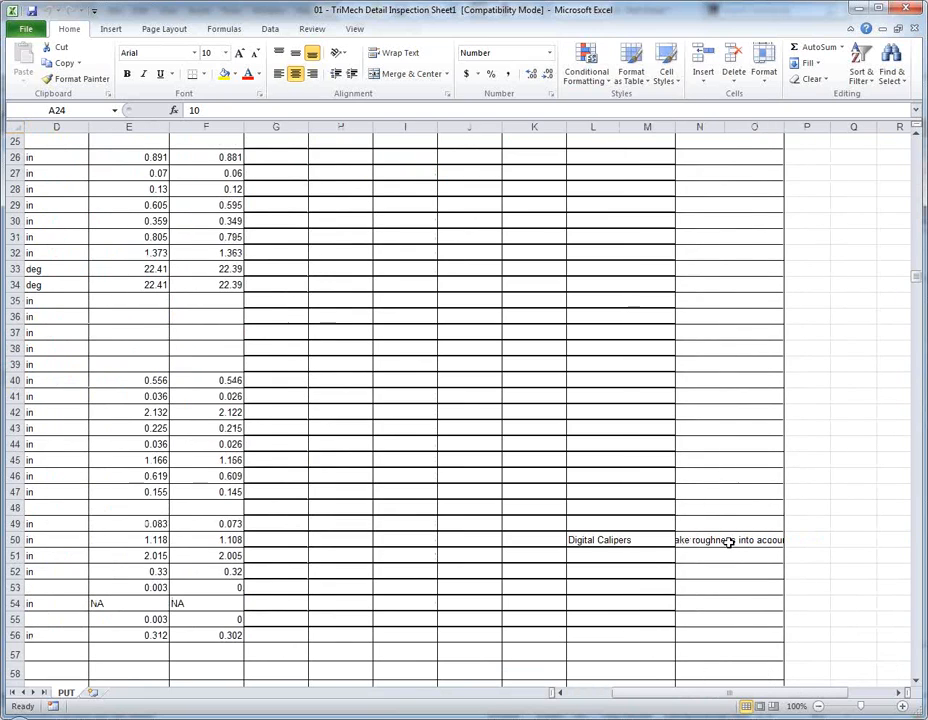
scroll(715, 578, "up", 5)
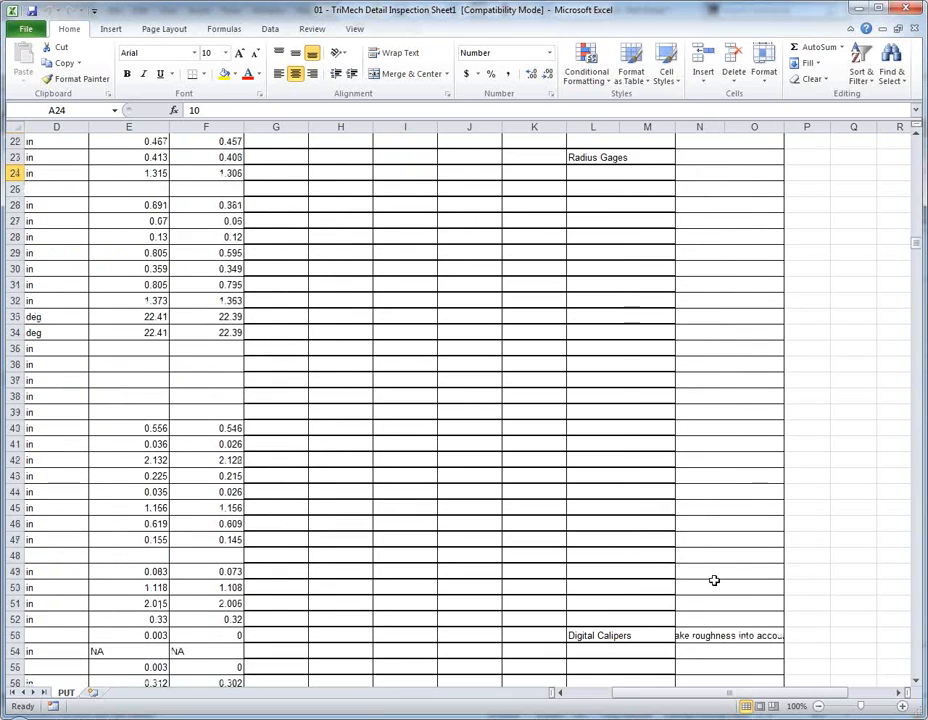
left_click_drag(705, 694, 655, 696)
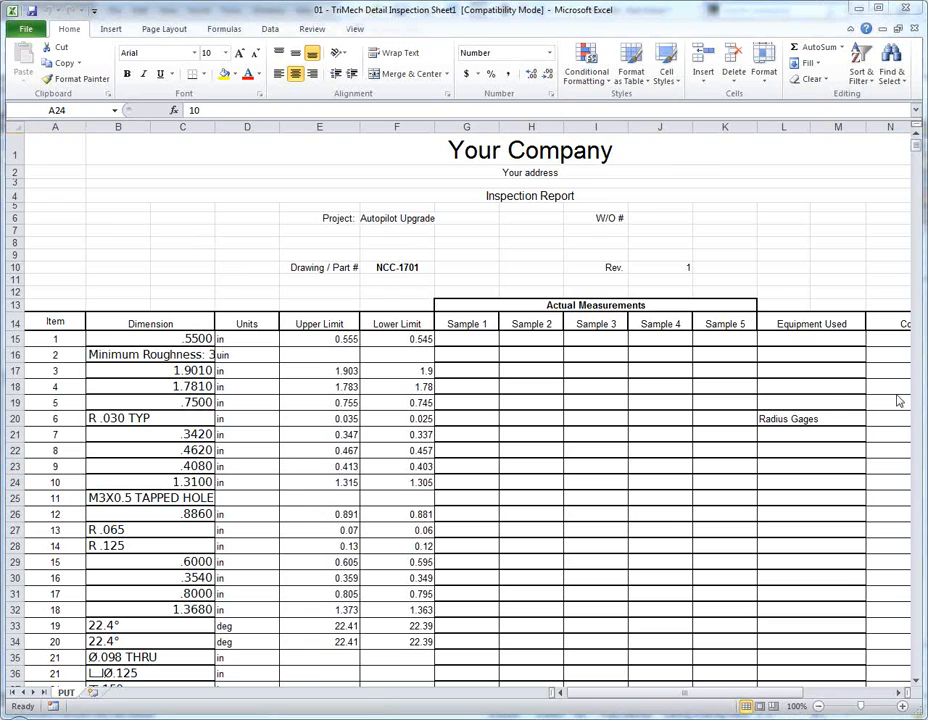
- Close the Excel inspection report without saving it and clear the dimension selection in the SOLIDWORKS drawing
mouse_move(923, 352)
left_click(914, 9)
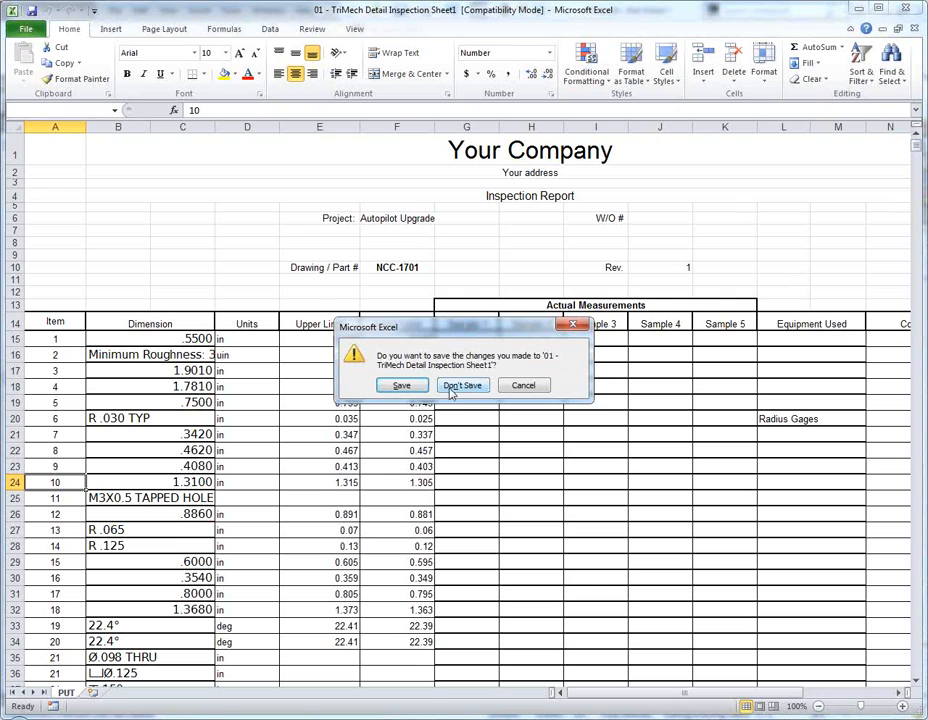
left_click(462, 386)
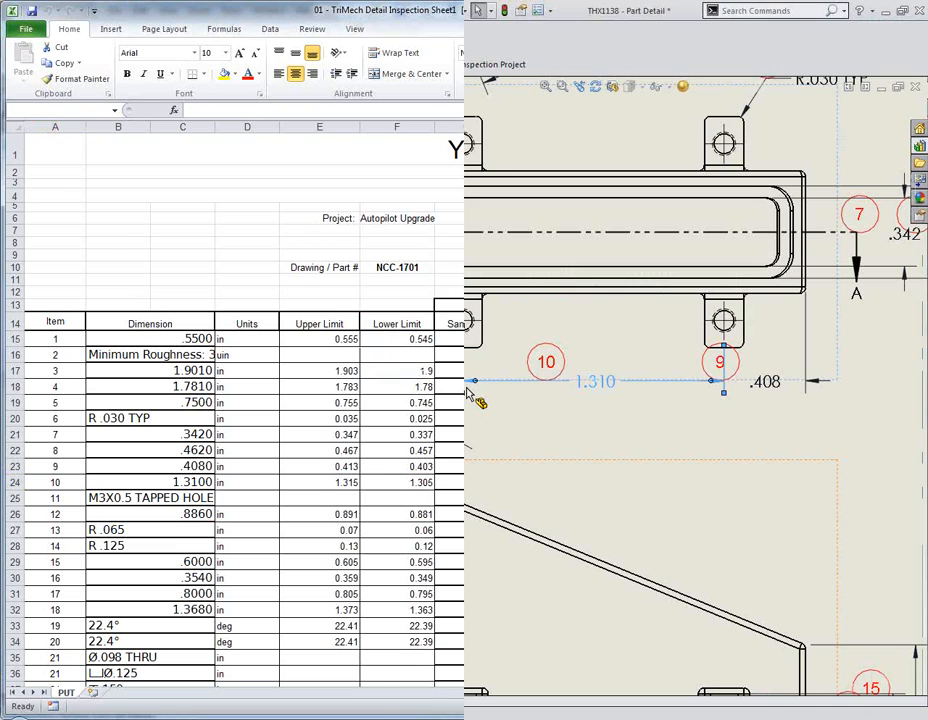
key("Escape")
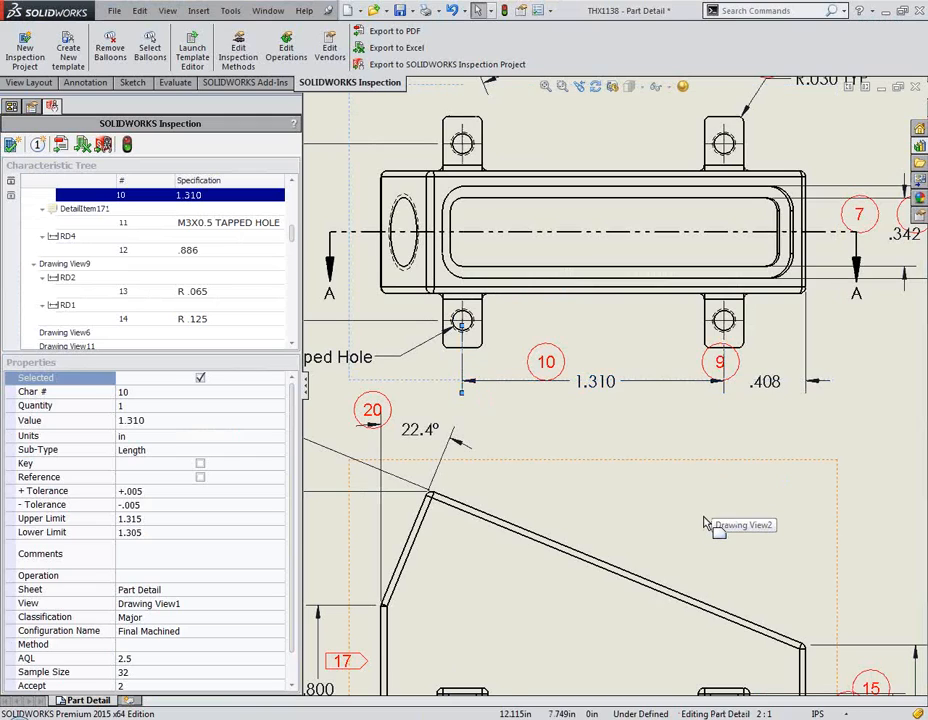
- Export the ballooned drawing as THX1138.pdf to the 01 - Inspection folder
scroll(704, 517, "up", 1)
key("f")
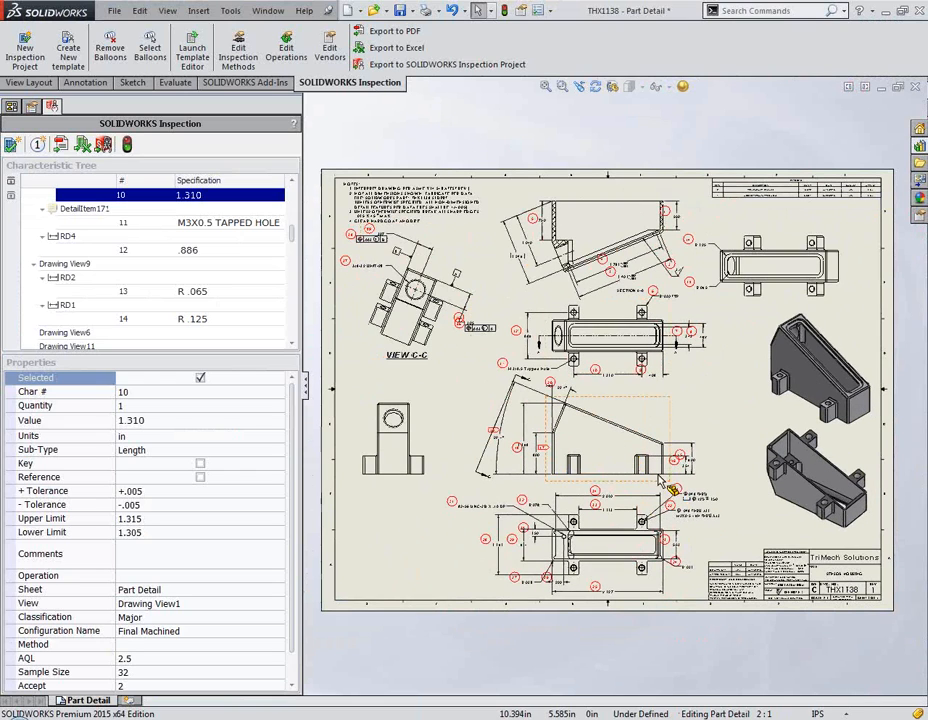
scroll(652, 368, "down", 2)
scroll(655, 368, "down", 1)
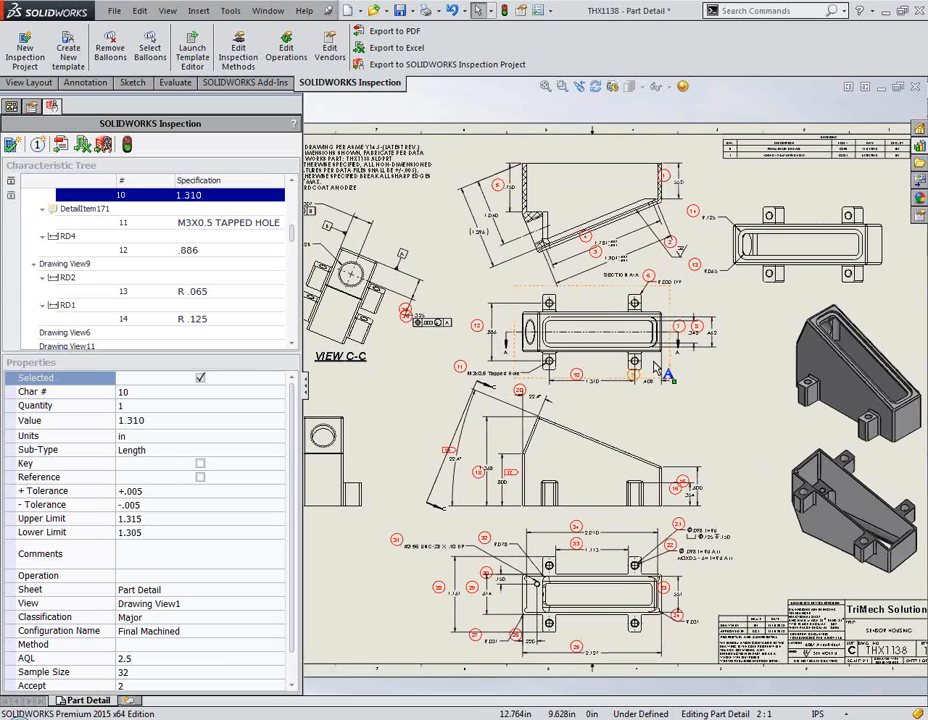
left_click(381, 31)
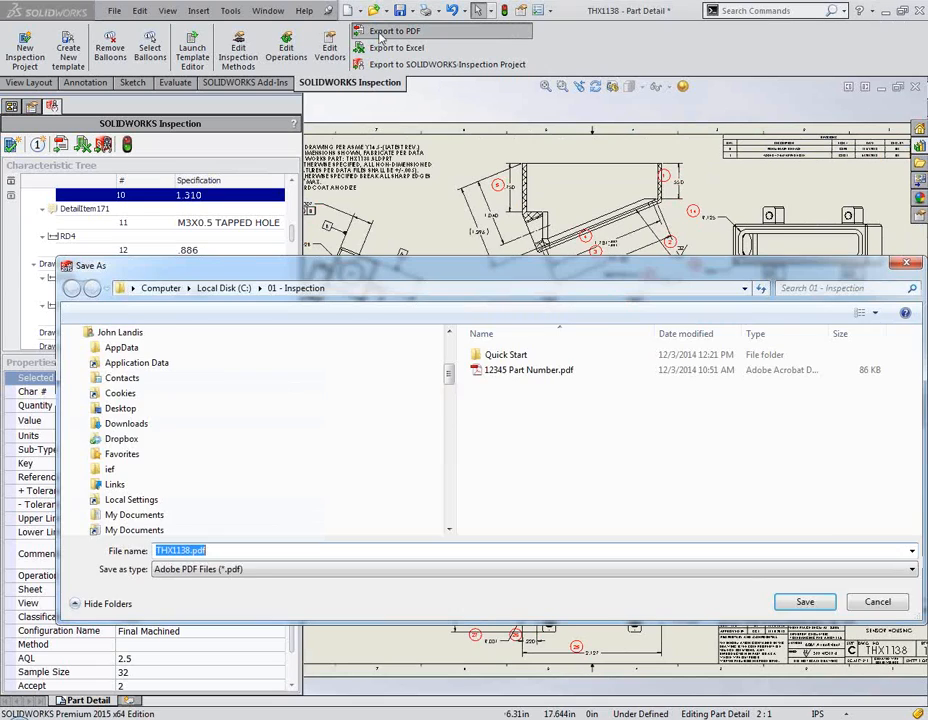
left_click(805, 602)
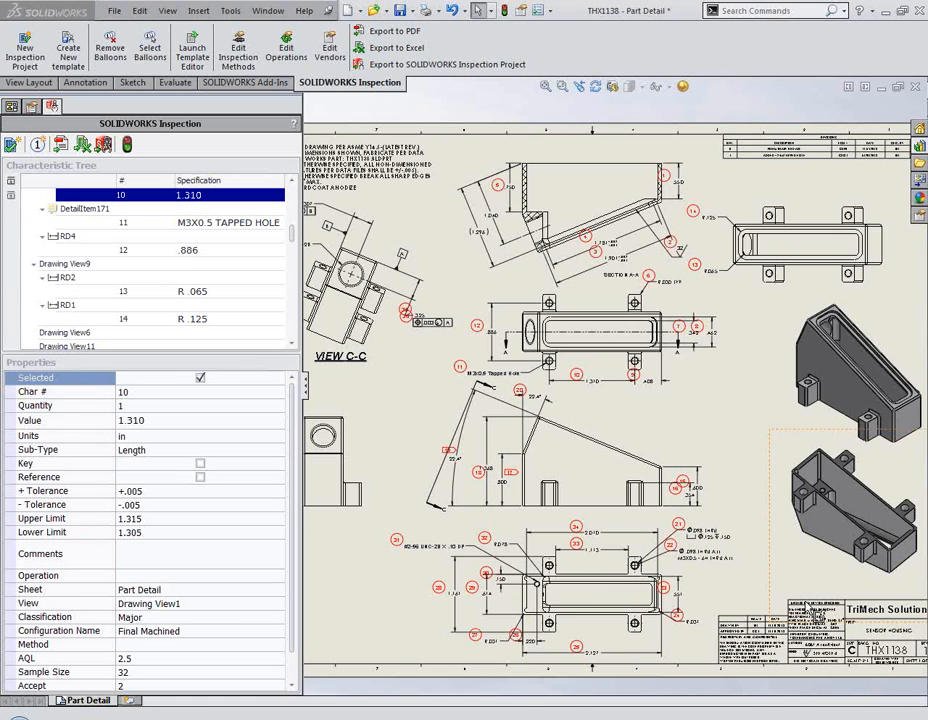
- Switch to Windows Explorer and open THX1138.pdf from the 01 - Inspection folder on drive C
key("super+e")
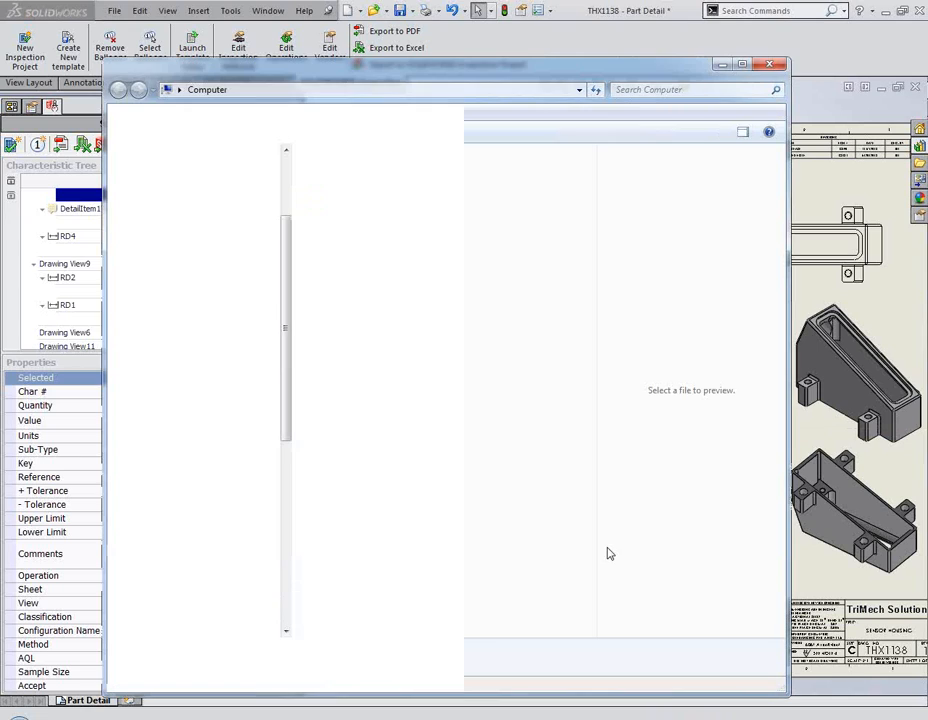
double_click(385, 184)
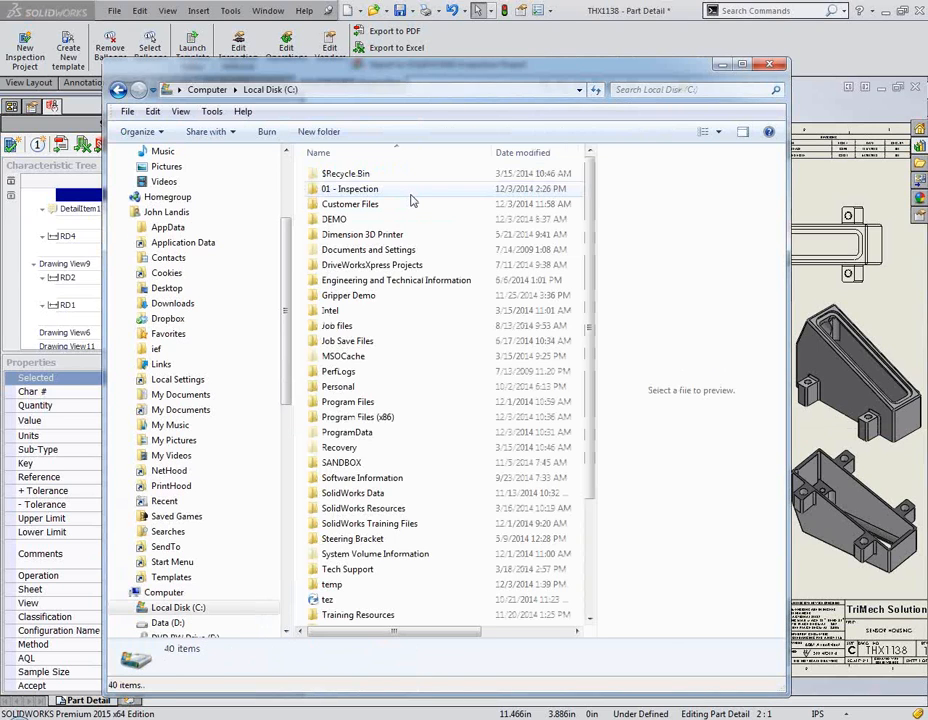
double_click(400, 190)
left_click(360, 249)
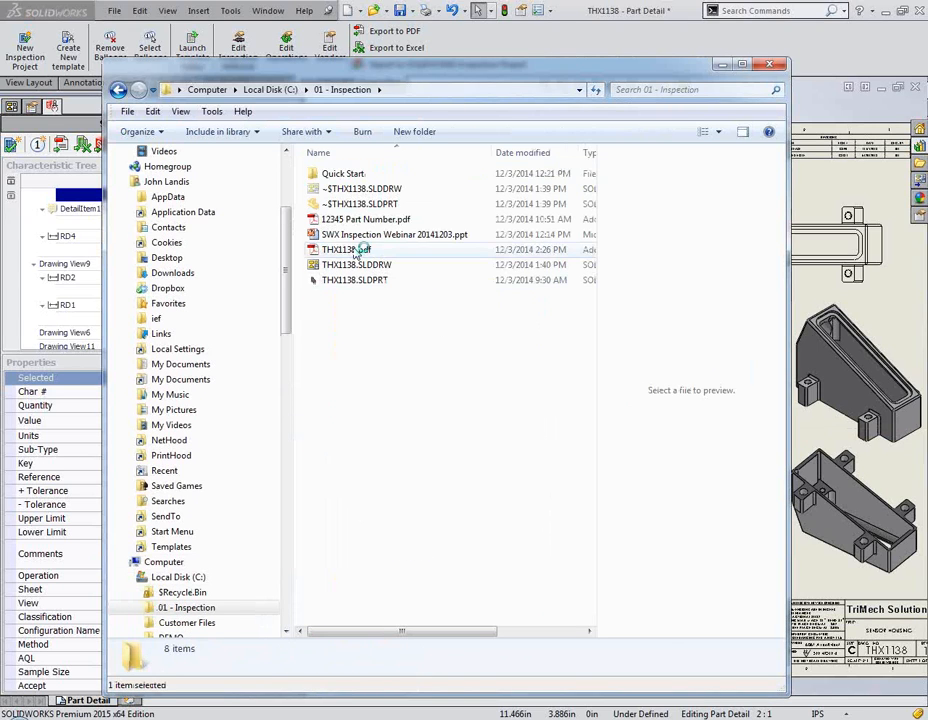
double_click(352, 250)
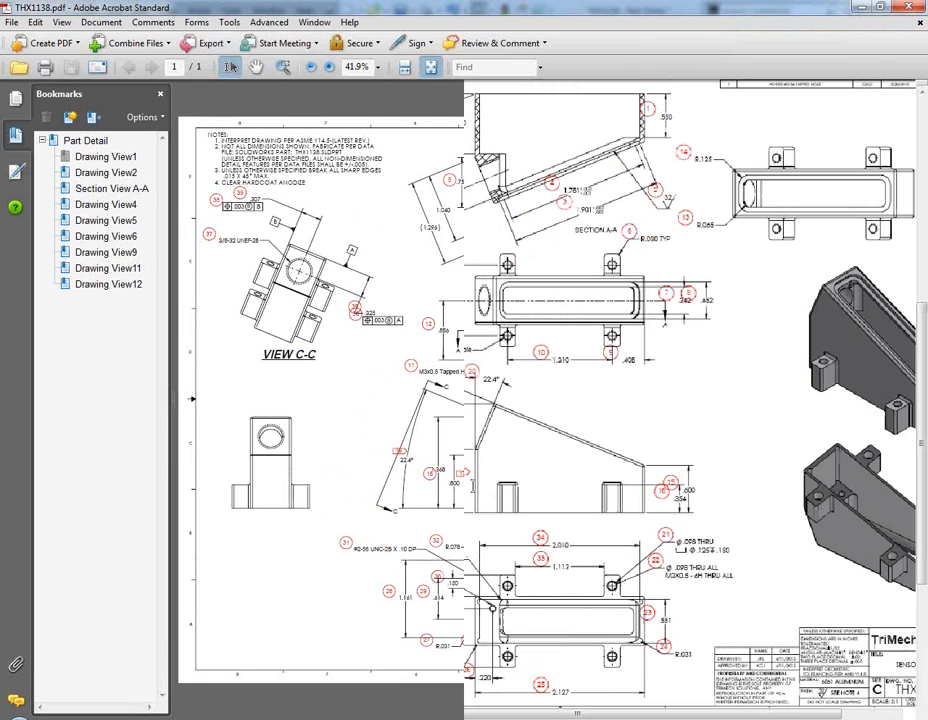
- Examine the balloons in the exported PDF drawing, including those of key characteristics 17 and 19, and close the file
scroll(474, 488, "up", 7, "ctrl")
scroll(475, 493, "down", 3, "ctrl")
scroll(475, 493, "down", 4, "ctrl")
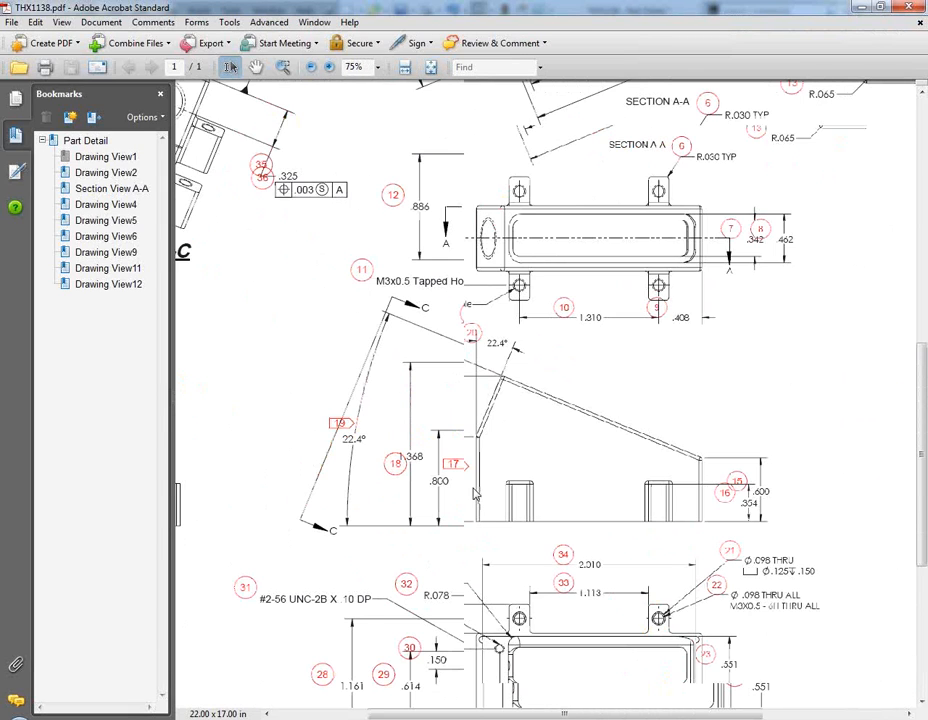
key("ctrl+0")
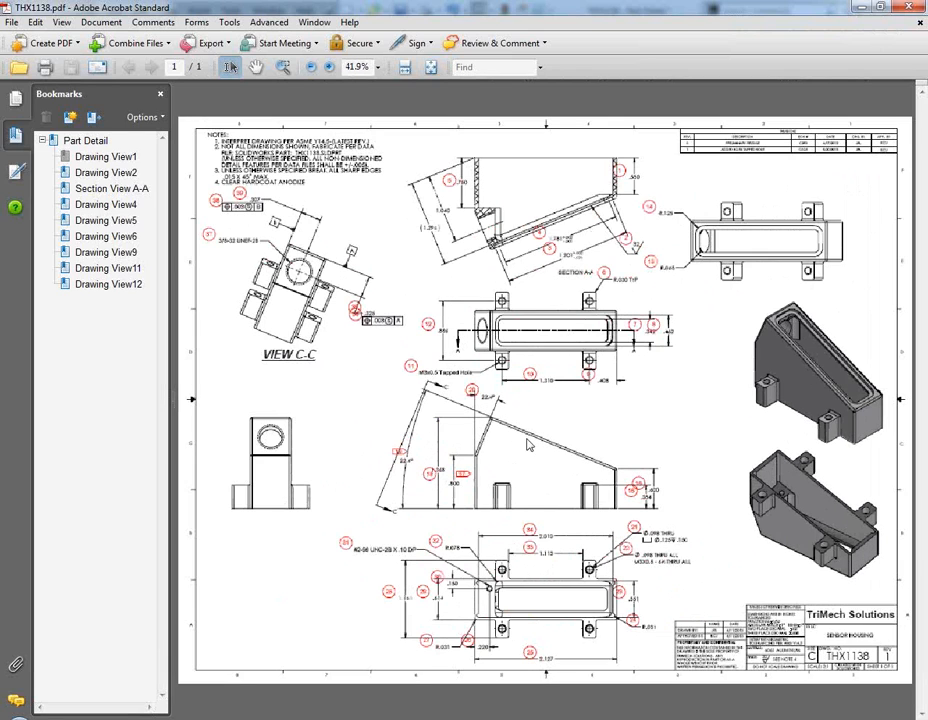
left_click(913, 8)
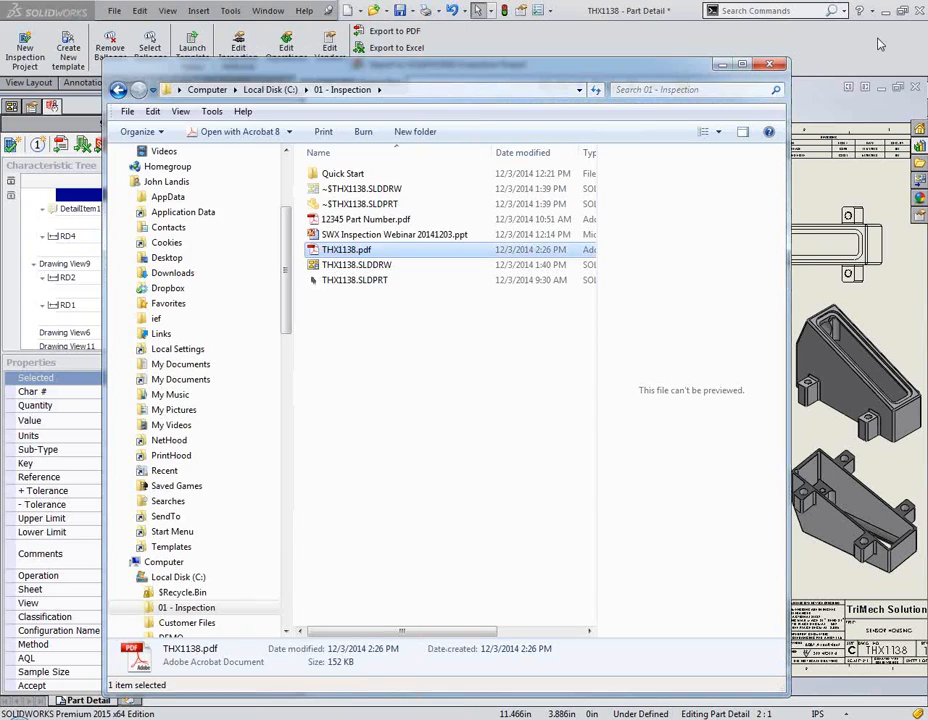
- Return to the SOLIDWORKS drawing, narrow the inspection pane, and close SOLIDWORKS without saving the modified documents
left_click(636, 27)
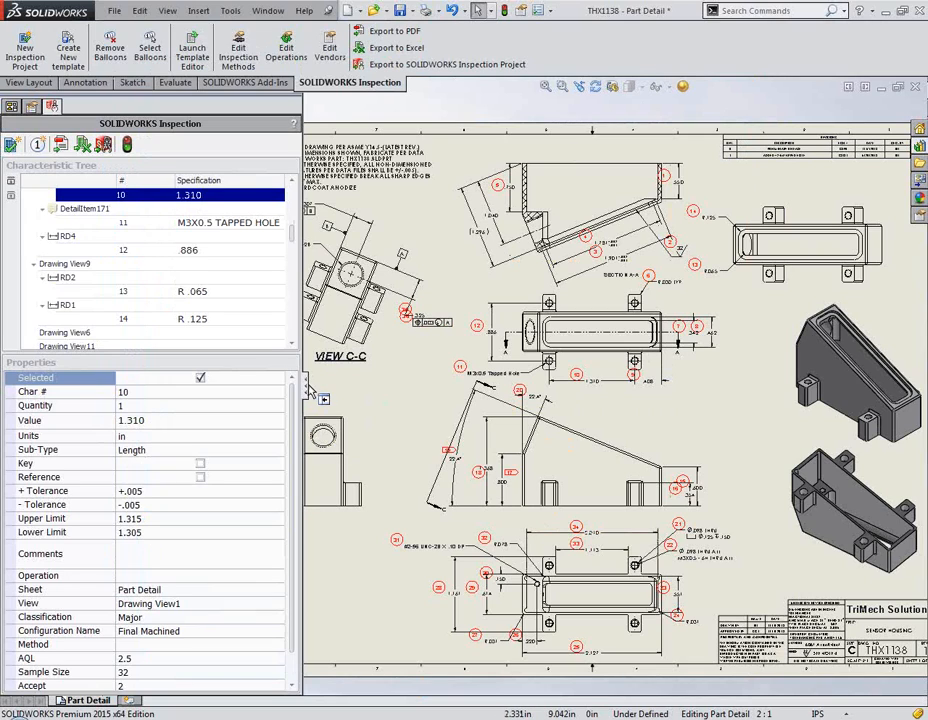
left_click_drag(299, 398, 226, 406)
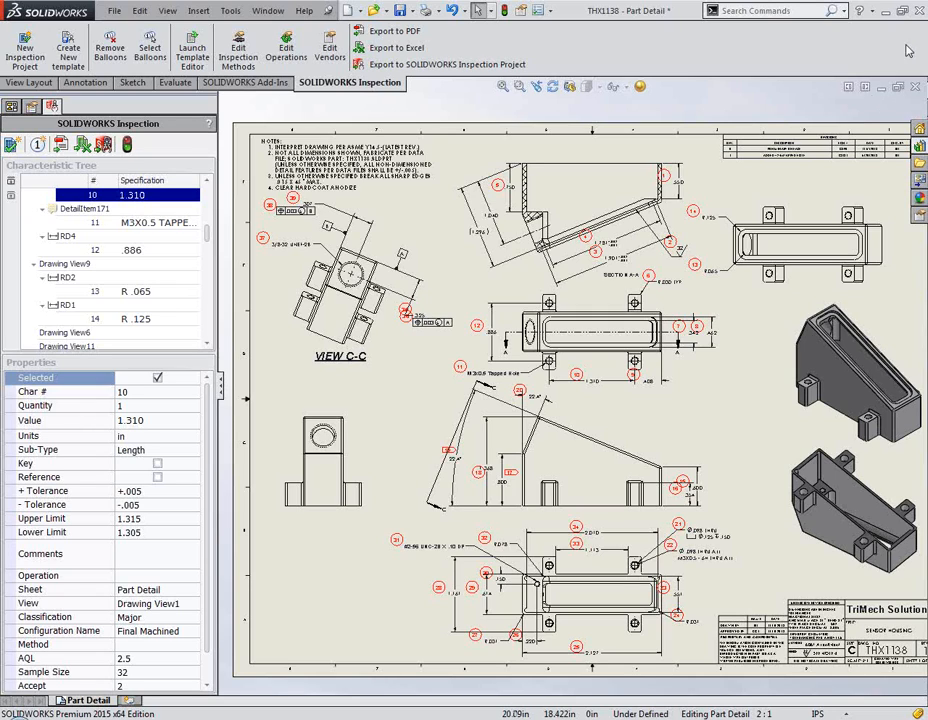
key("alt+F4")
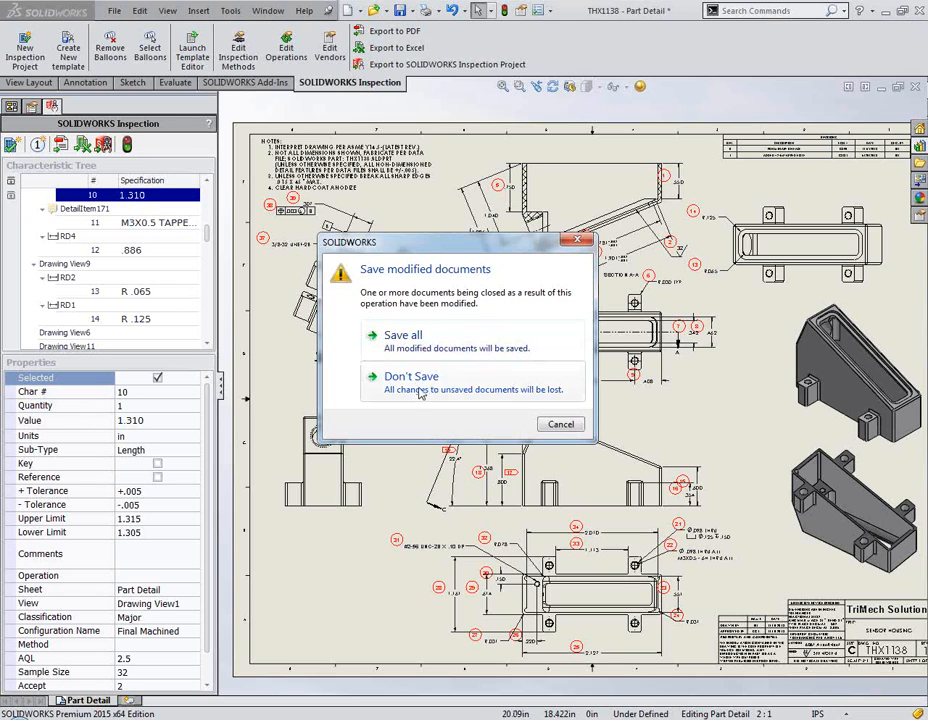
left_click(300, 278)
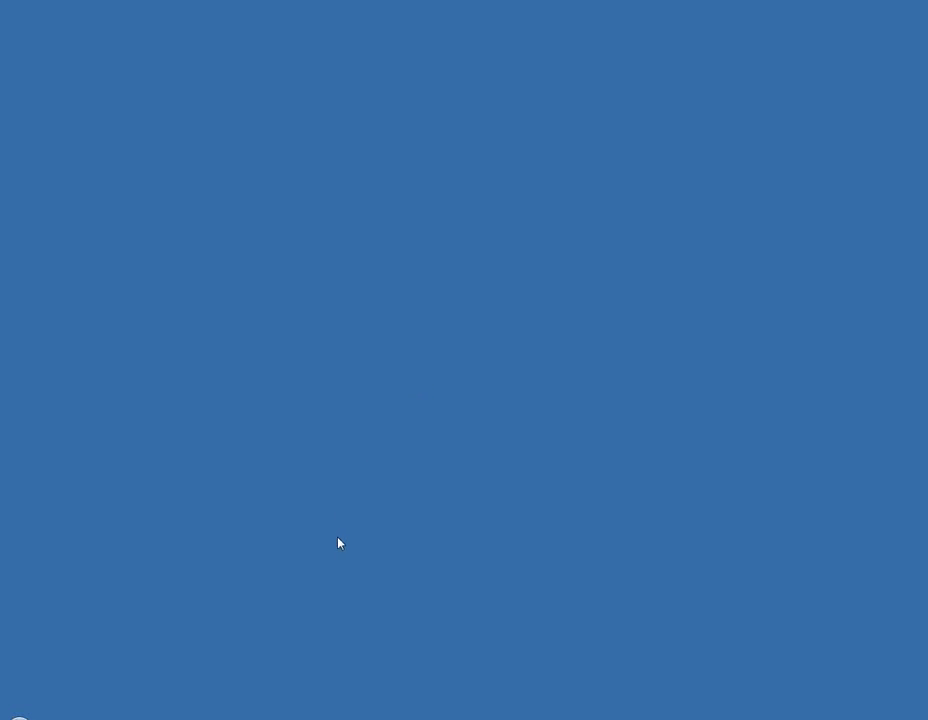
- Launch SOLIDWORKS Inspection 2015 x64 Edition and start a new project from the AS9102 (Inches).ixpdot template
left_click(20, 712)
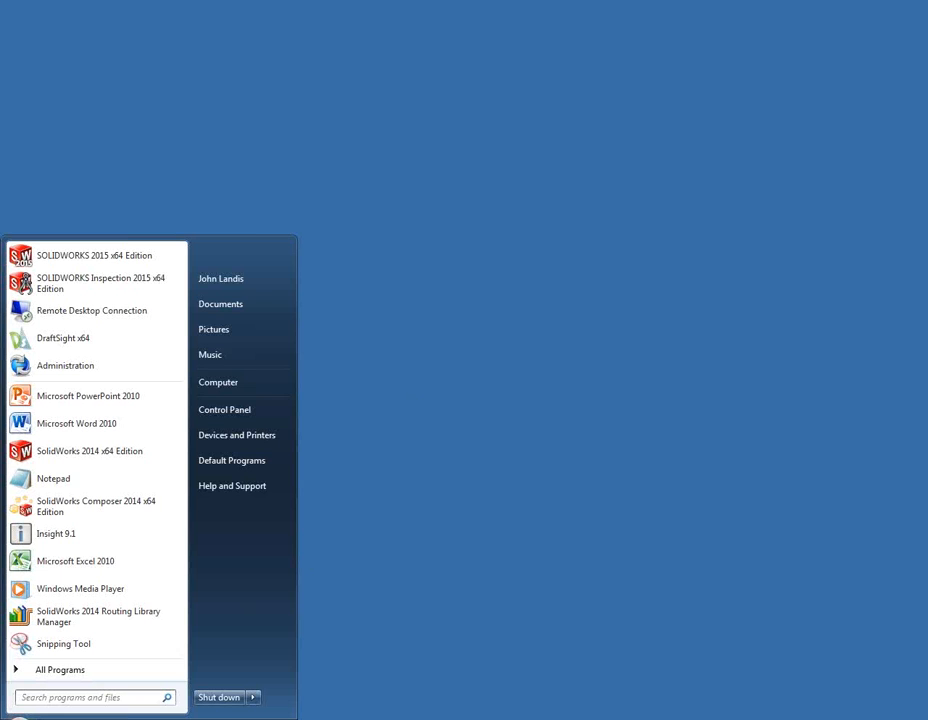
mouse_move(85, 318)
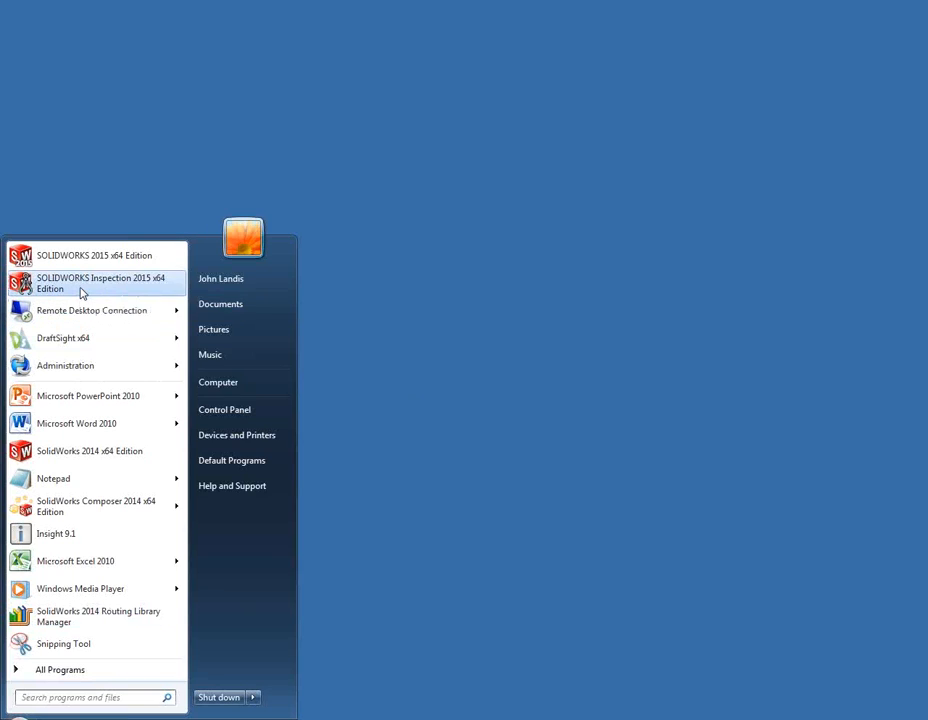
left_click(82, 288)
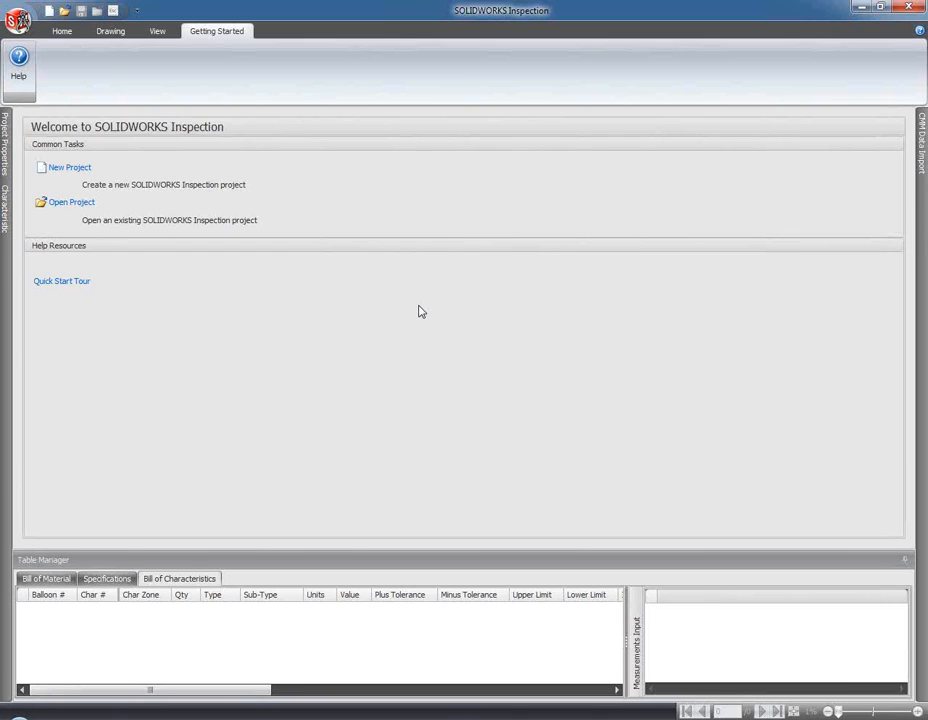
left_click(69, 168)
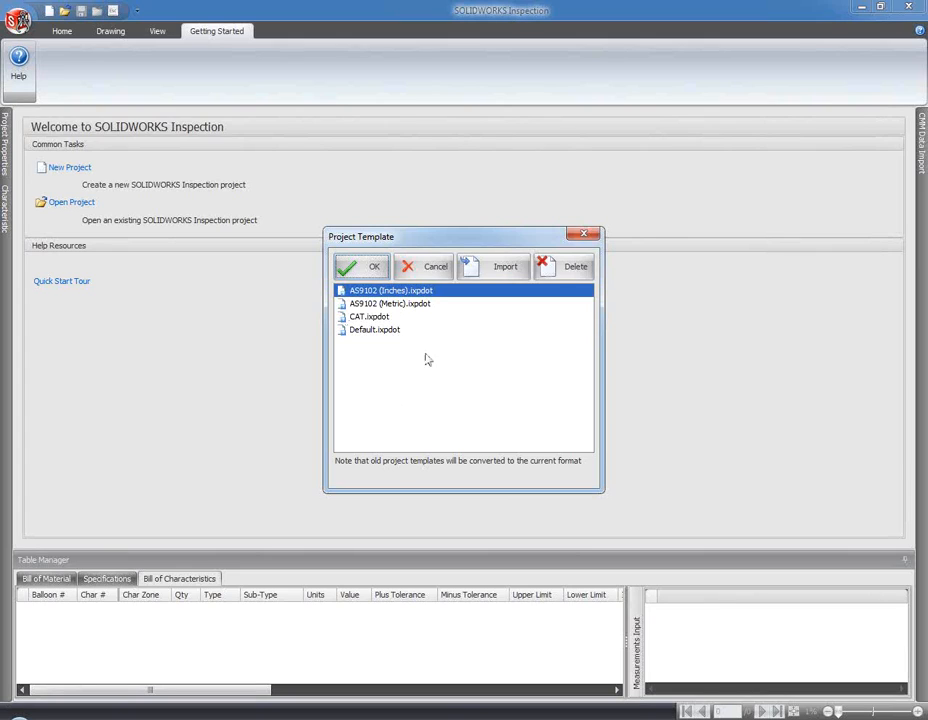
left_click(371, 270)
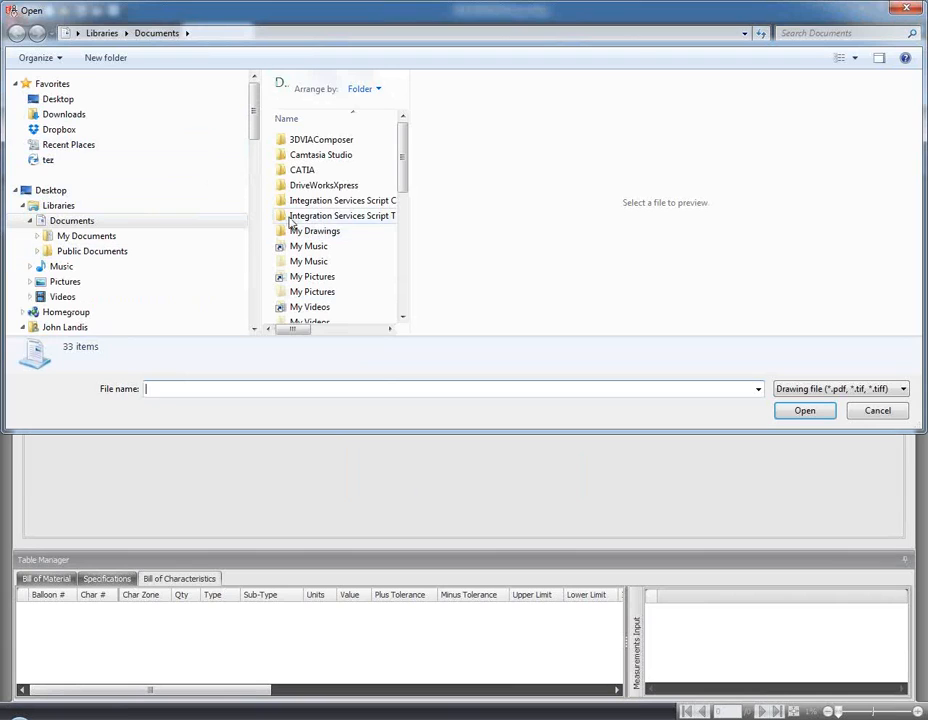
- Load 12345 Part Number.pdf from the 01 - Inspection folder on drive C as the project drawing
left_click_drag(255, 132, 247, 221)
scroll(114, 241, "up", 9)
left_click(255, 216)
left_click_drag(255, 151, 243, 212)
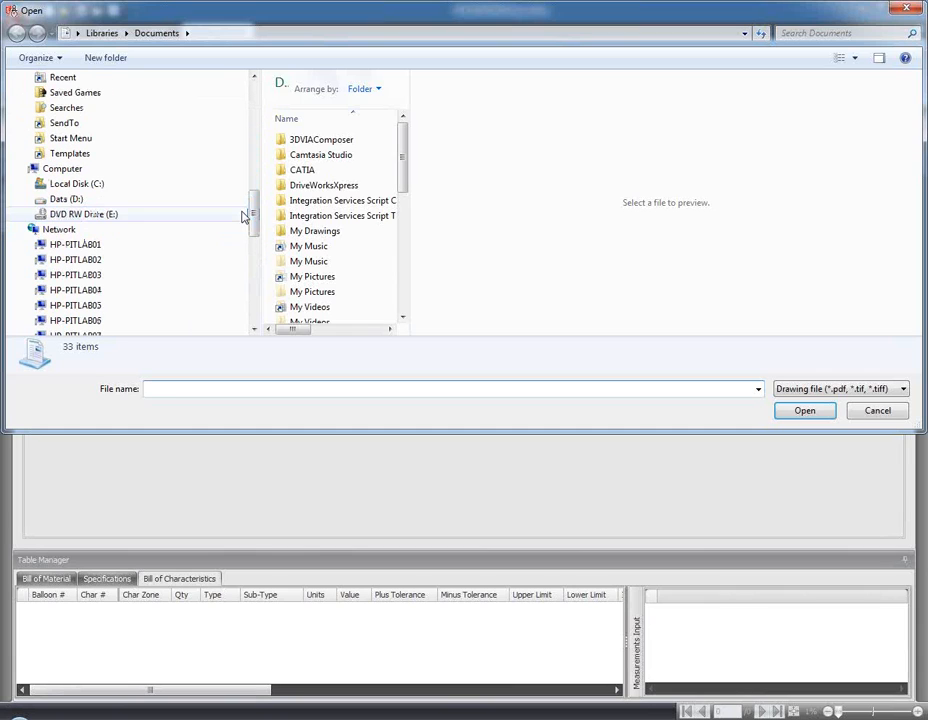
left_click(90, 185)
left_click(330, 117)
double_click(330, 117)
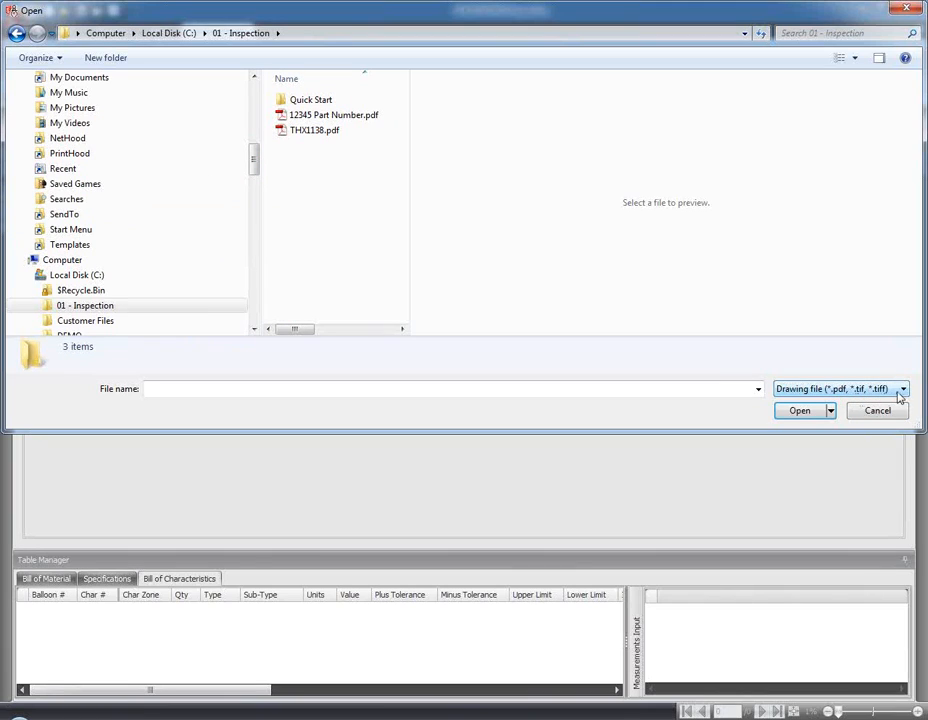
left_click(903, 391)
left_click(903, 393)
left_click(335, 117)
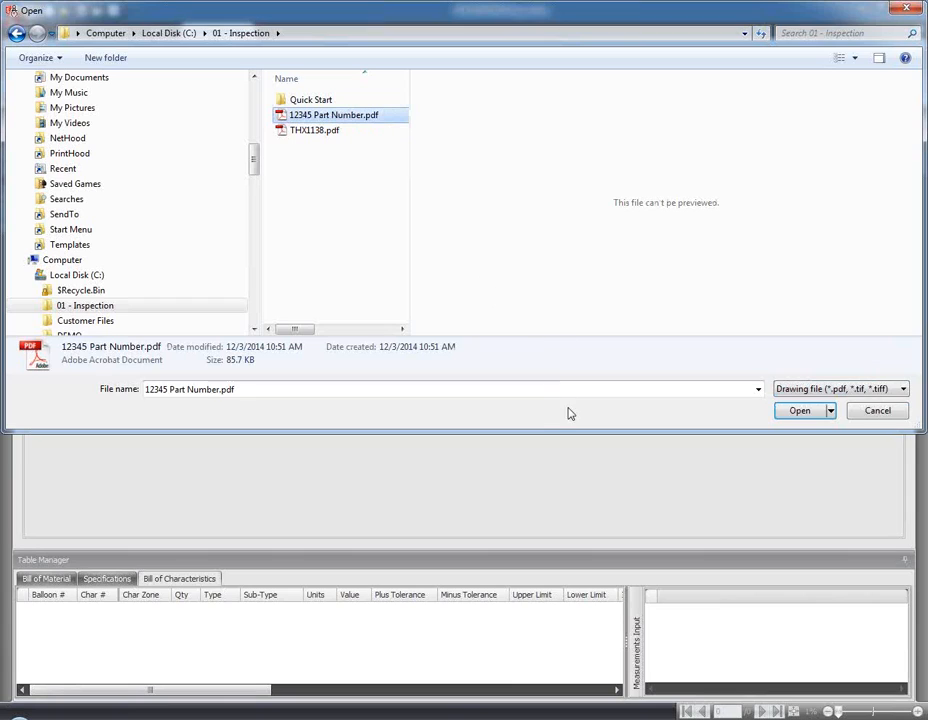
left_click(802, 415)
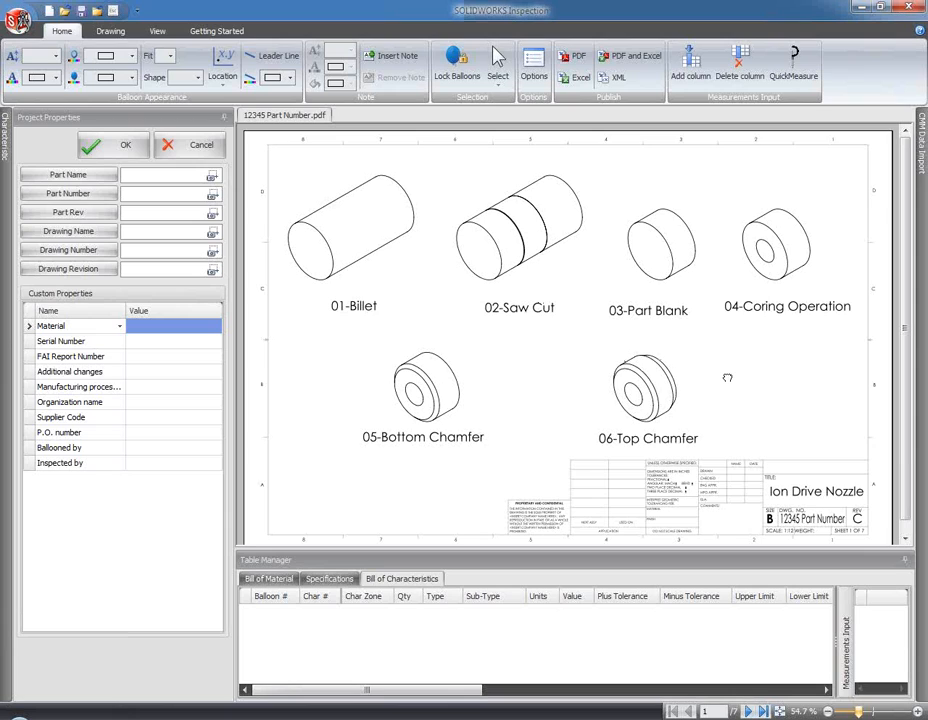
- Examine all seven sheets of the Ion Drive Nozzle drawing and return to the first sheet
scroll(727, 377, "down", 2)
scroll(727, 377, "up", 1)
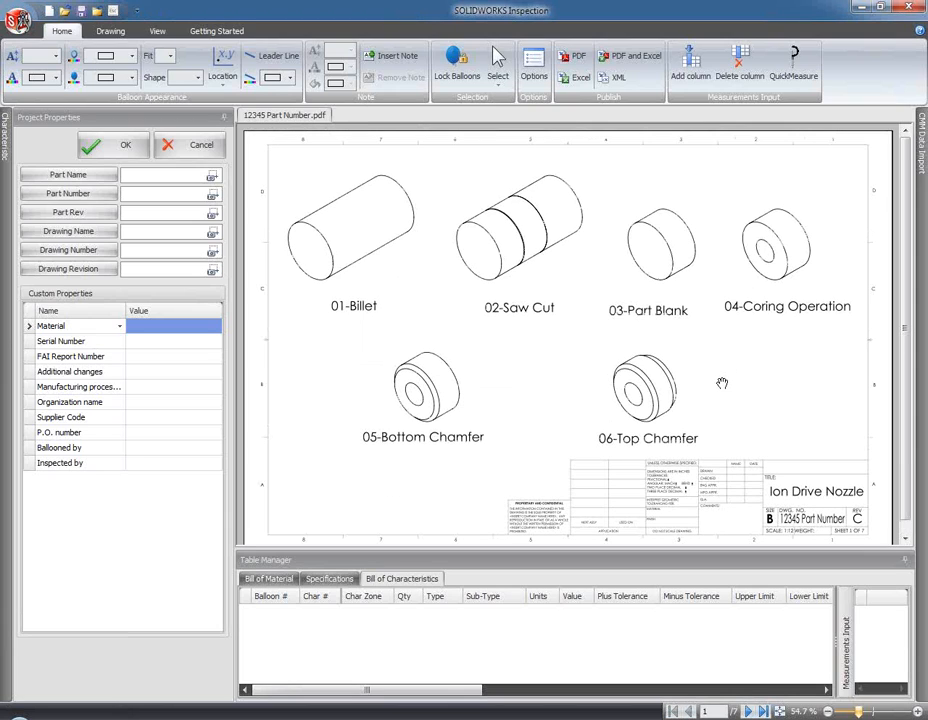
scroll(716, 389, "down", 1)
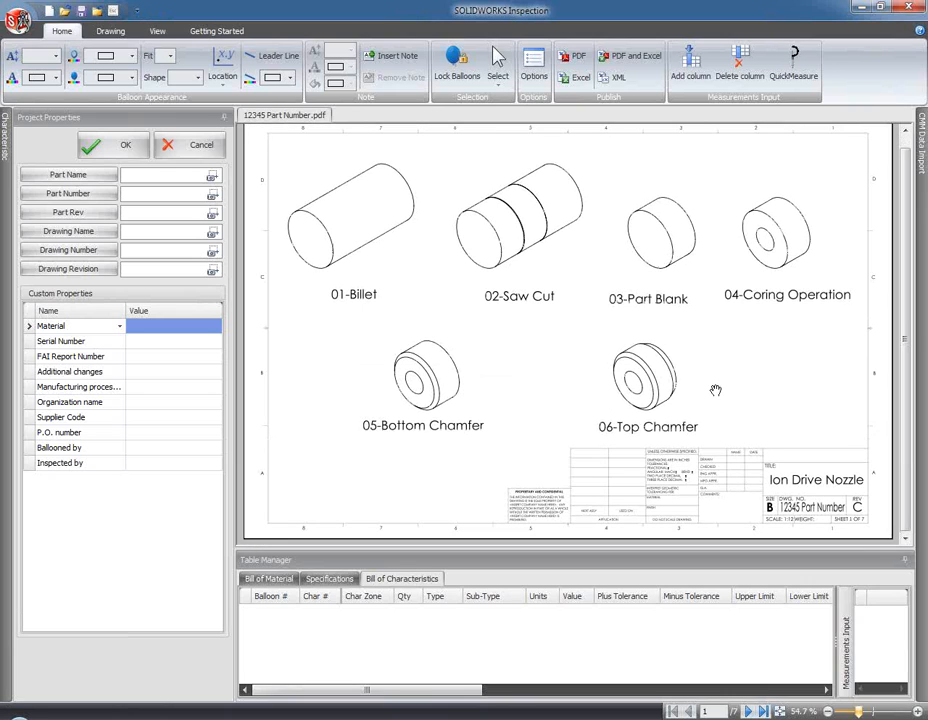
scroll(716, 390, "down", 3)
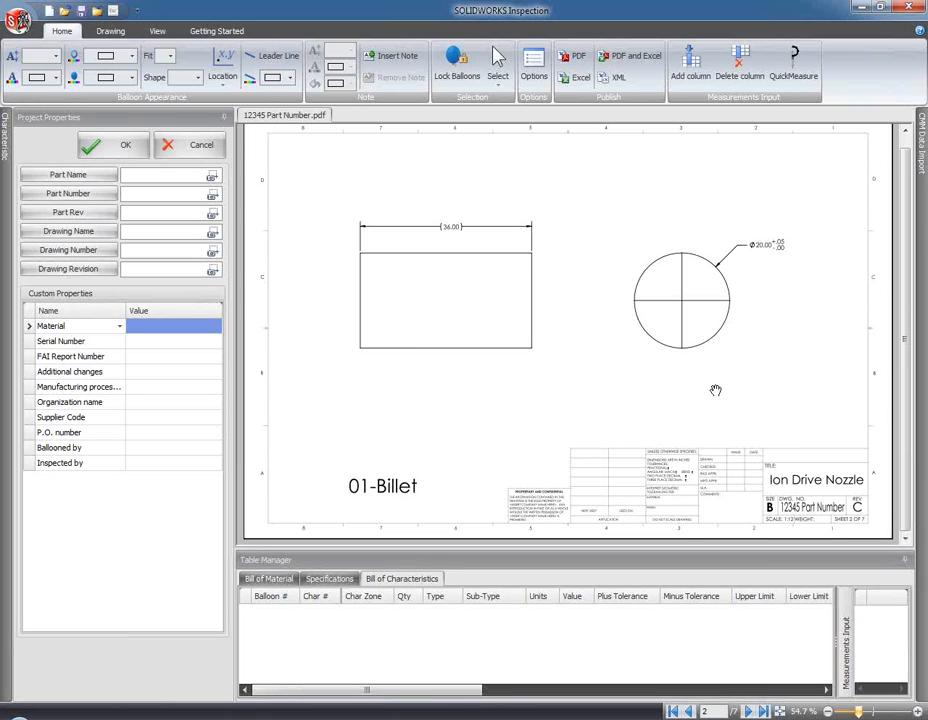
scroll(716, 390, "down", 3)
scroll(716, 390, "down", 1)
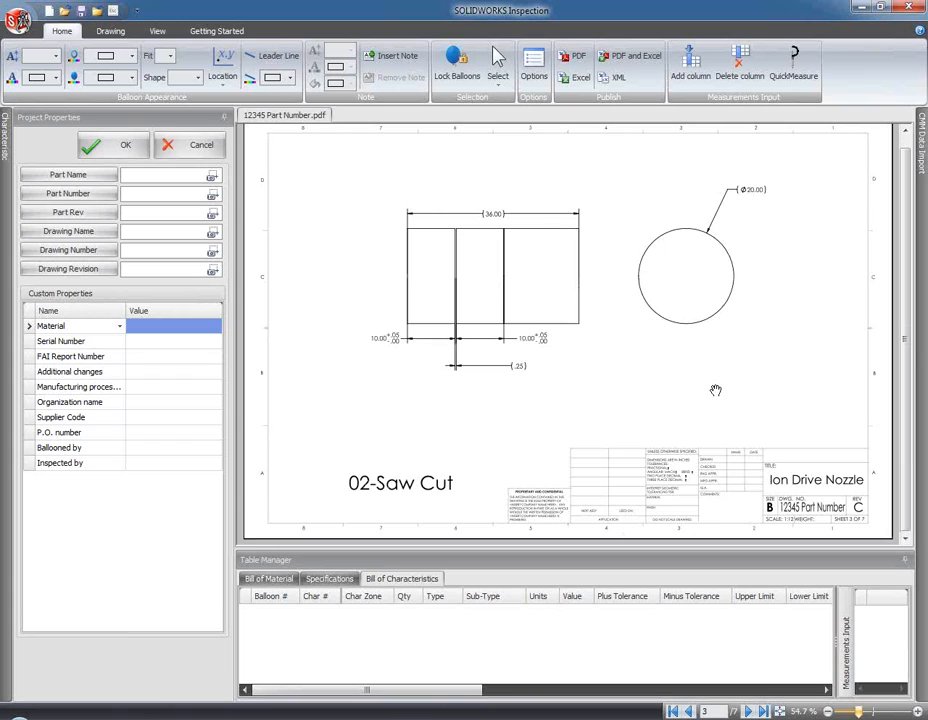
scroll(716, 390, "down", 3)
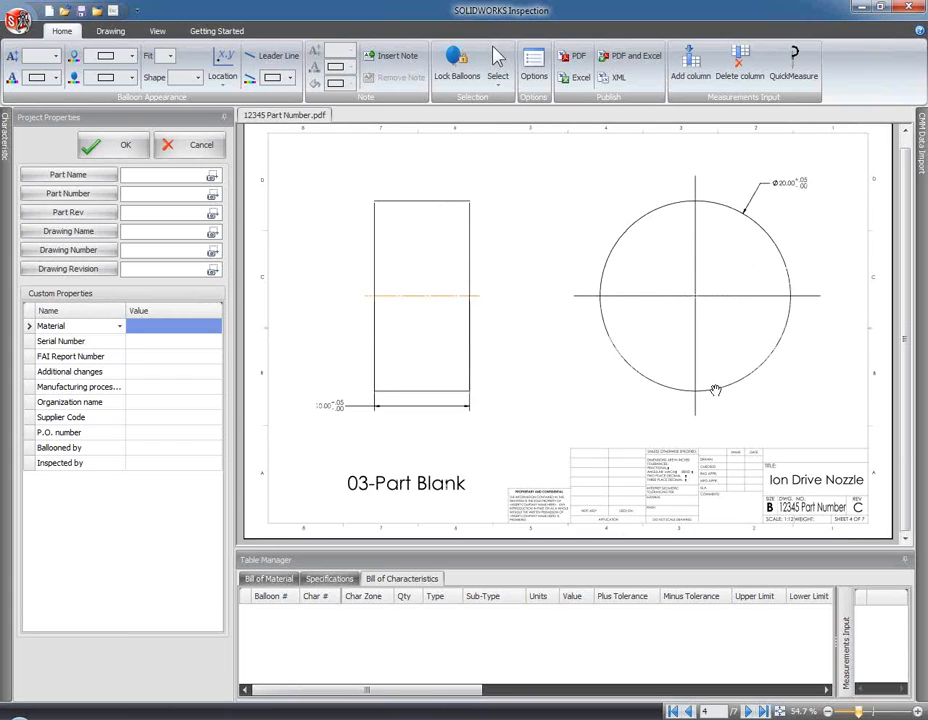
scroll(716, 390, "down", 3)
scroll(716, 390, "down", 3)
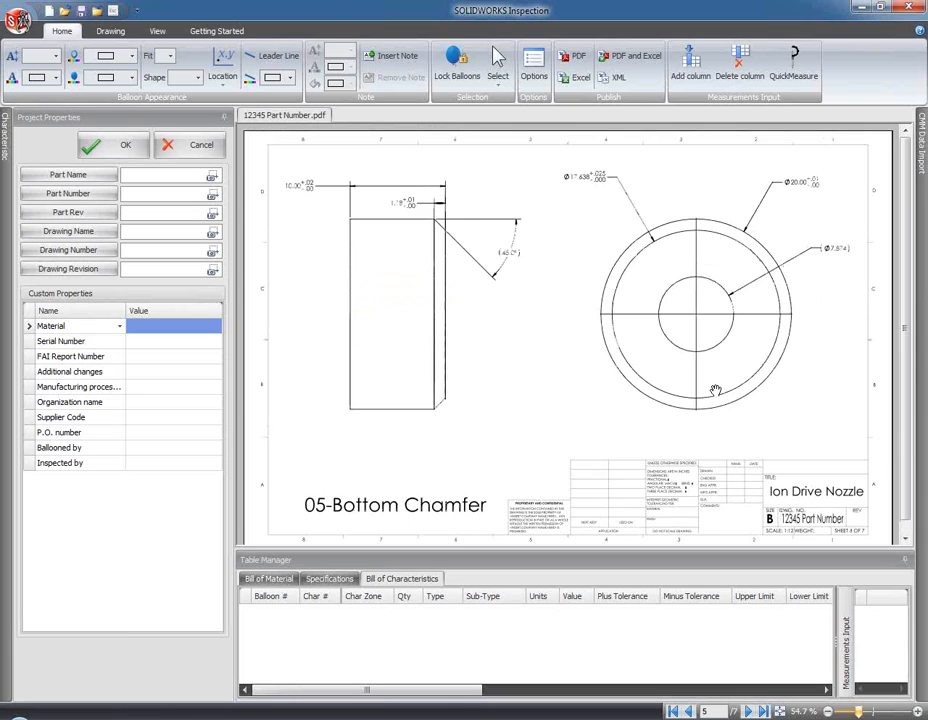
scroll(716, 390, "down", 3)
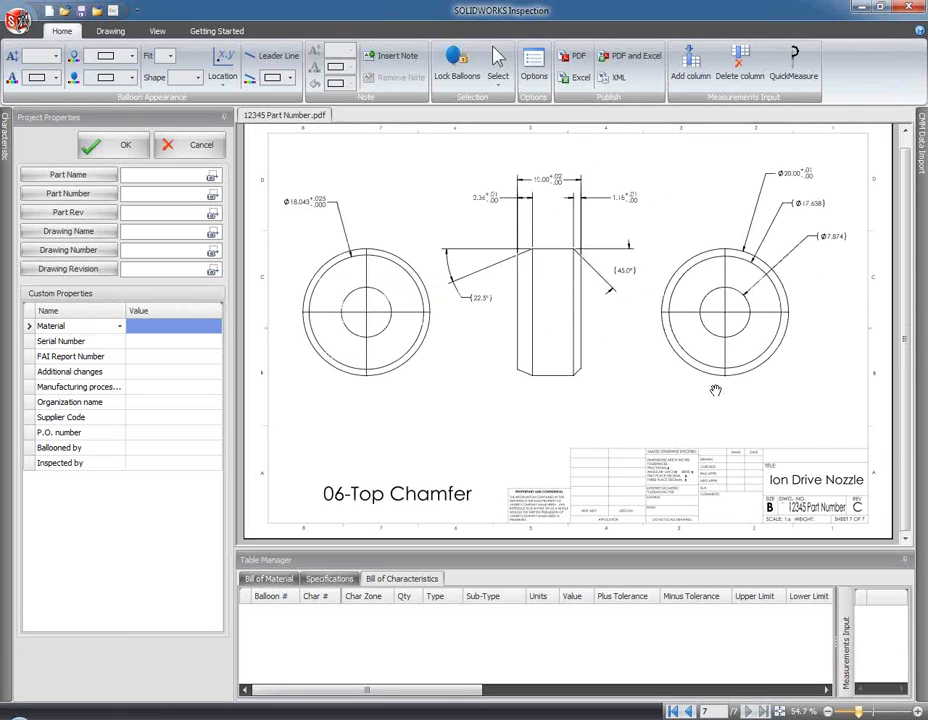
scroll(715, 390, "up", 1)
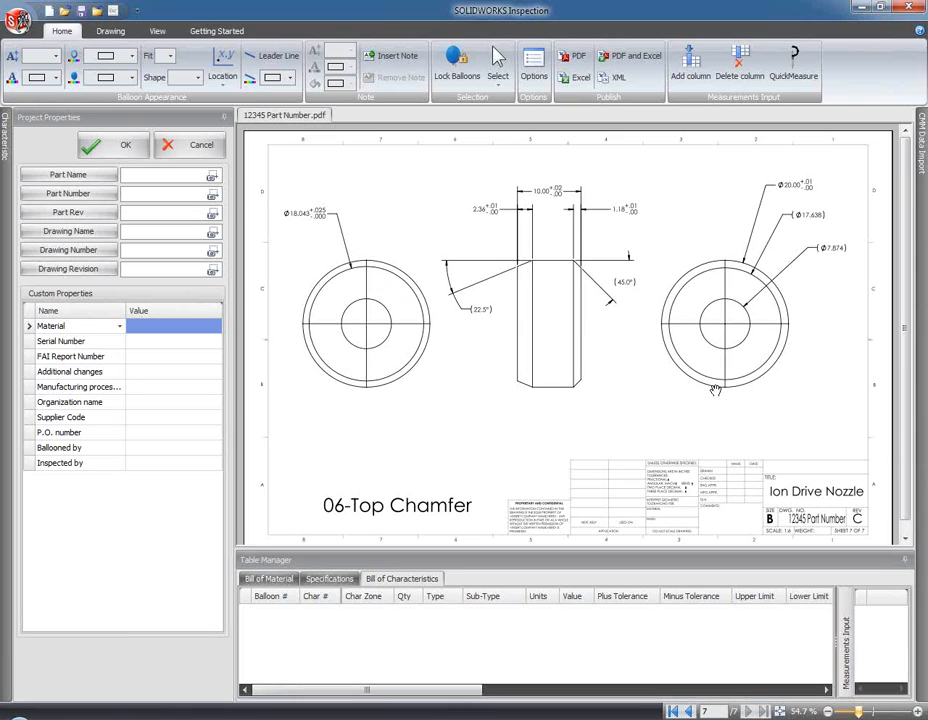
scroll(715, 390, "up", 10)
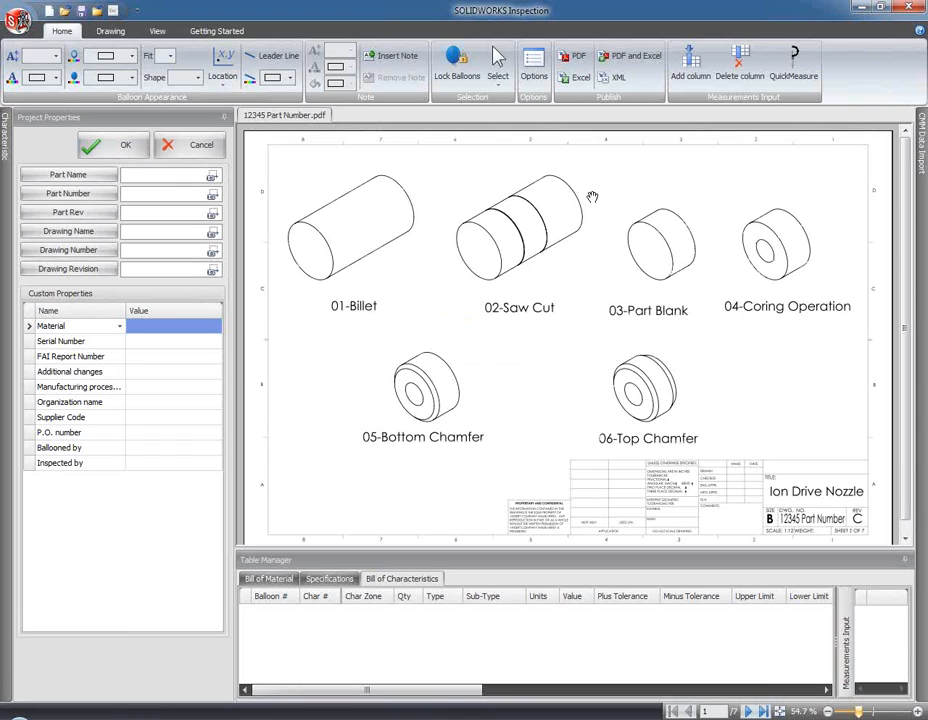
- Set the project's default length tolerances for two-decimal precision to +.03 and -.03
left_click(535, 71)
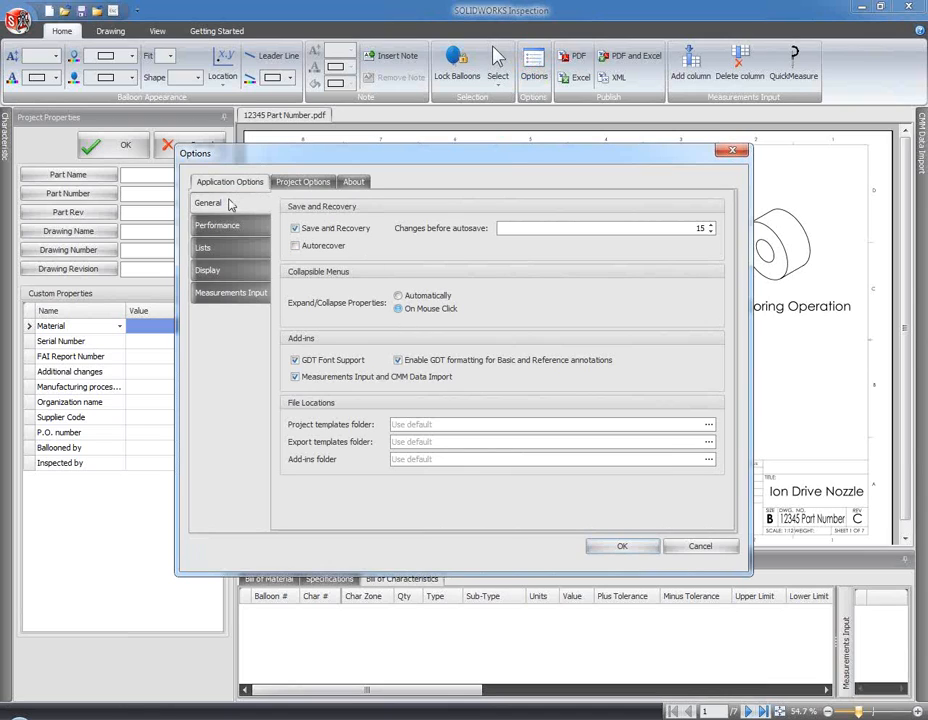
left_click(302, 186)
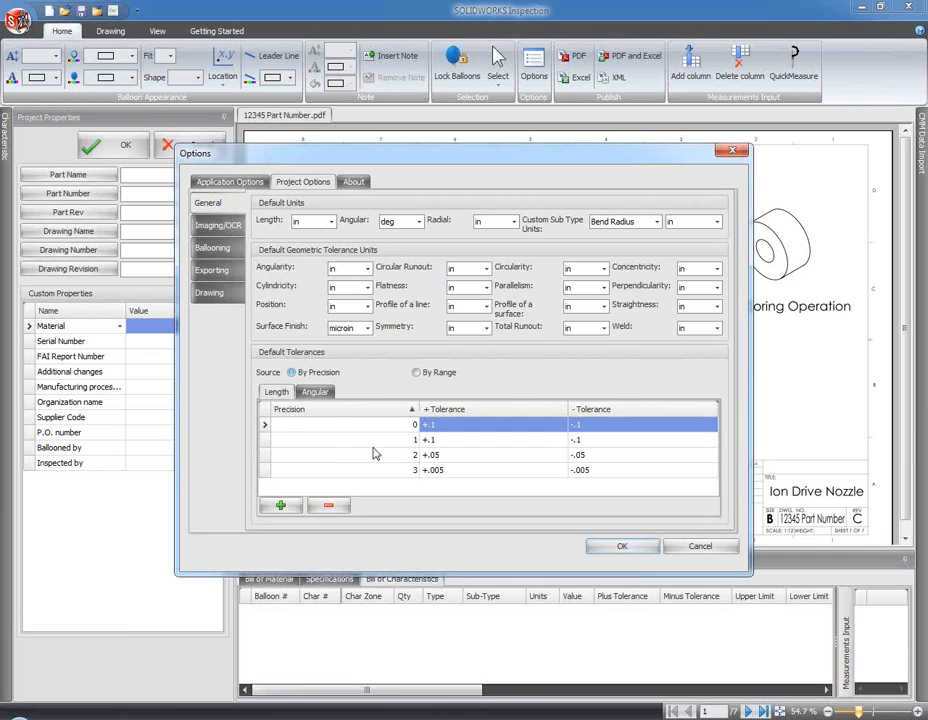
left_click(456, 444)
left_click(456, 444)
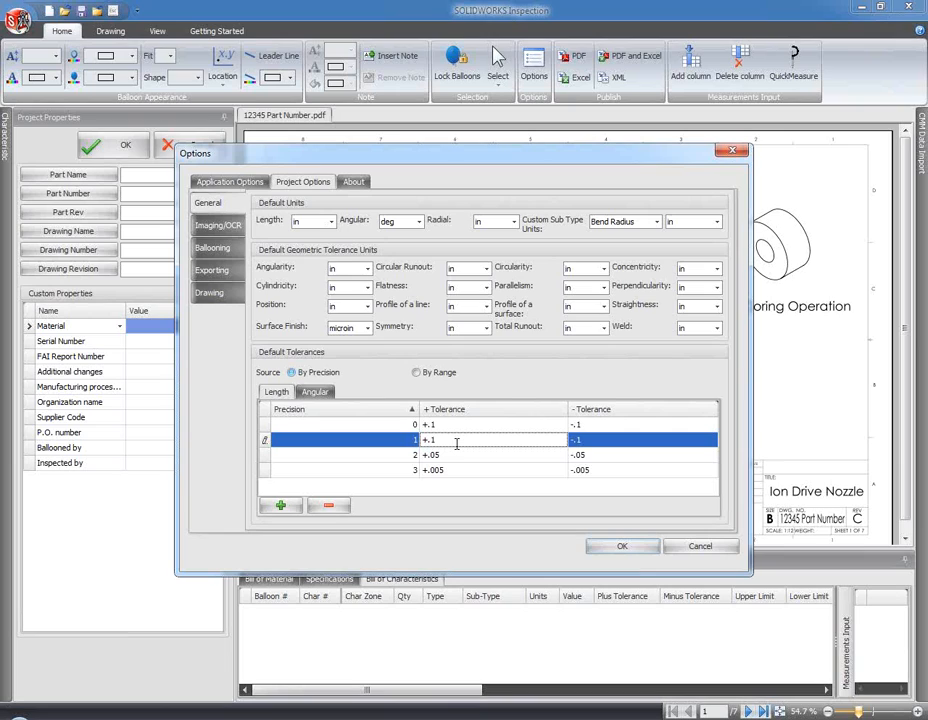
left_click(458, 453)
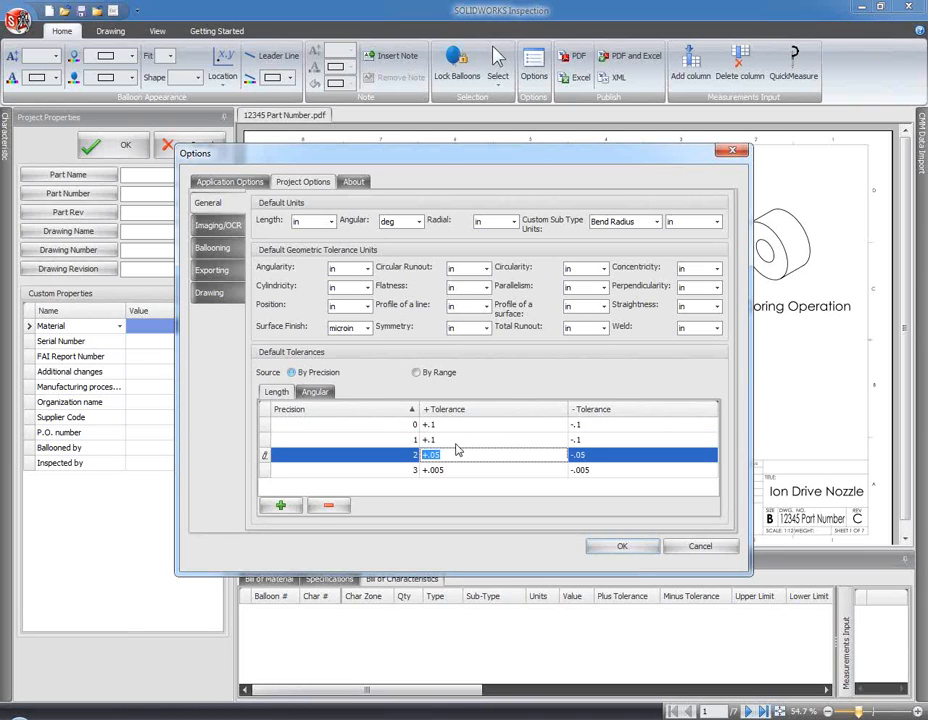
left_click(453, 456)
left_click(628, 455)
type("3")
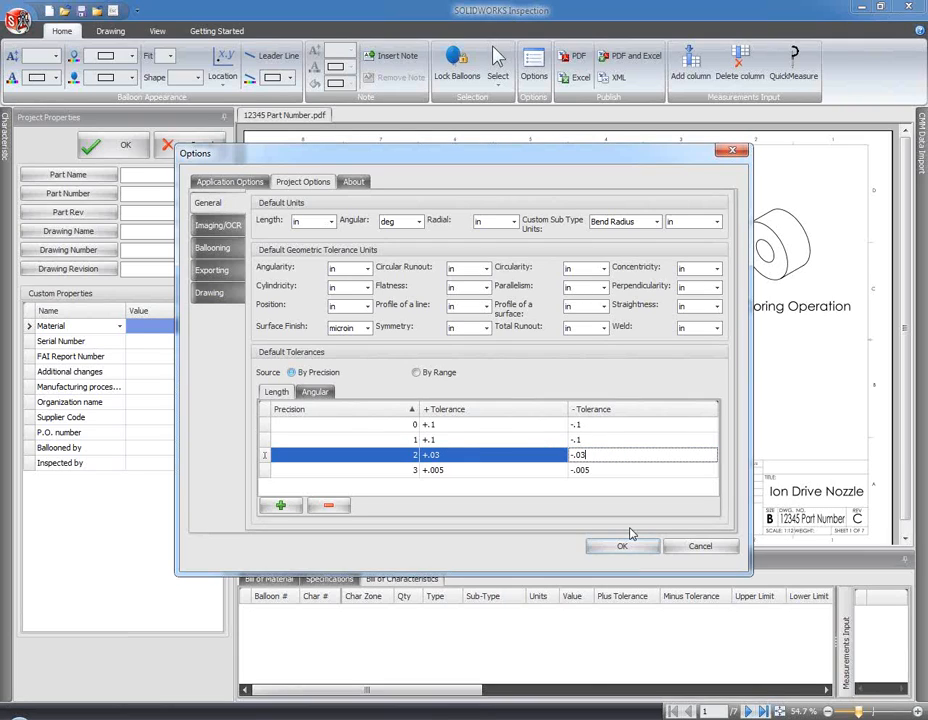
left_click(457, 440)
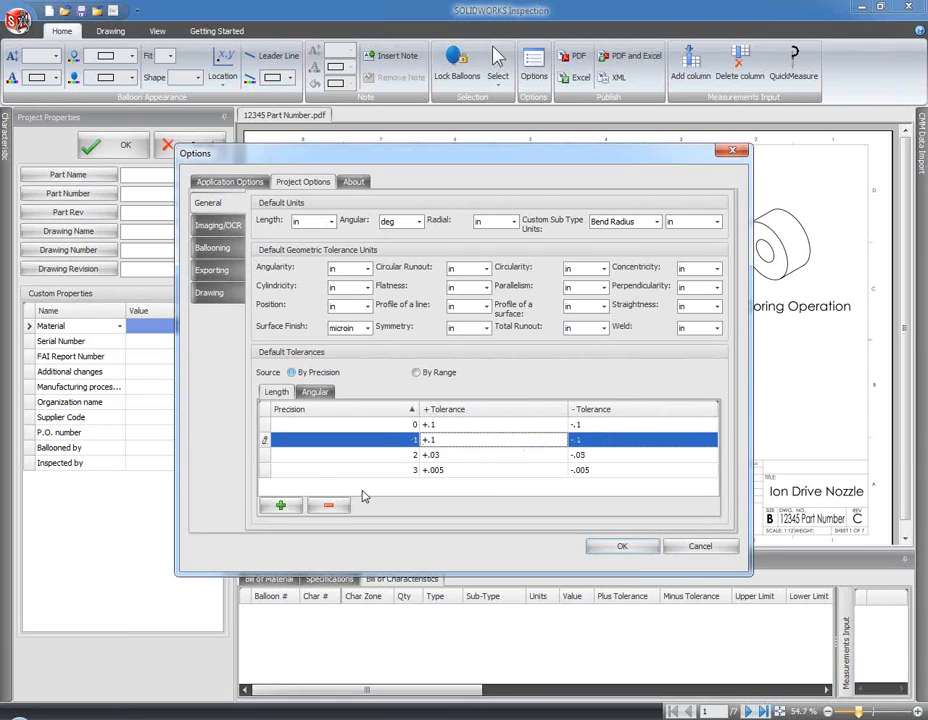
left_click(283, 508)
- Review the Imaging/OCR, Ballooning, Exporting and Drawing project options plus the application's Performance and Lists settings, and accept the options
left_click(222, 228)
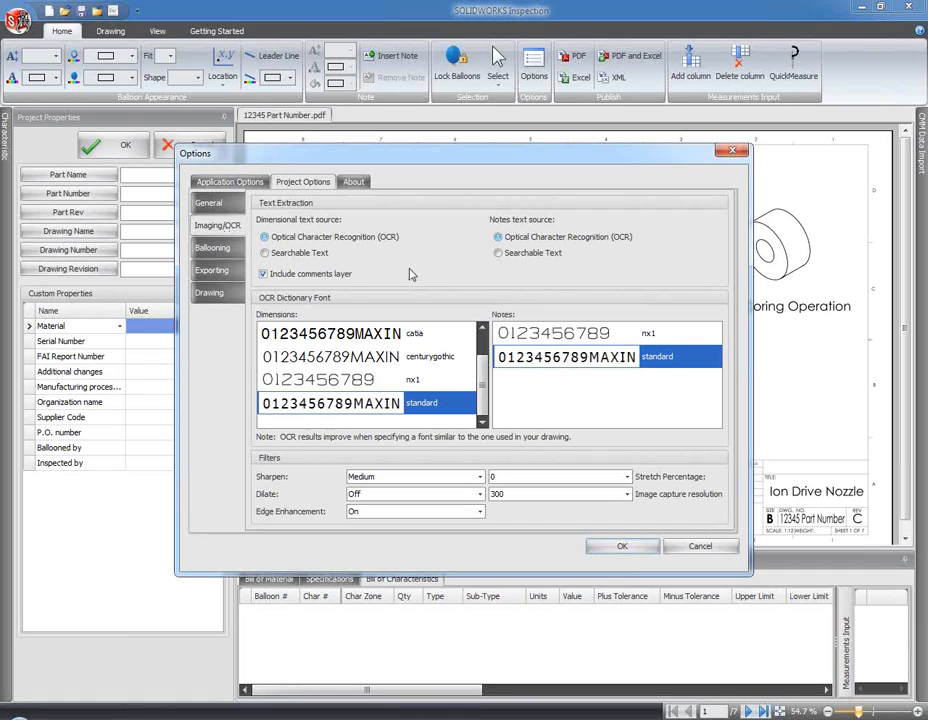
left_click(210, 248)
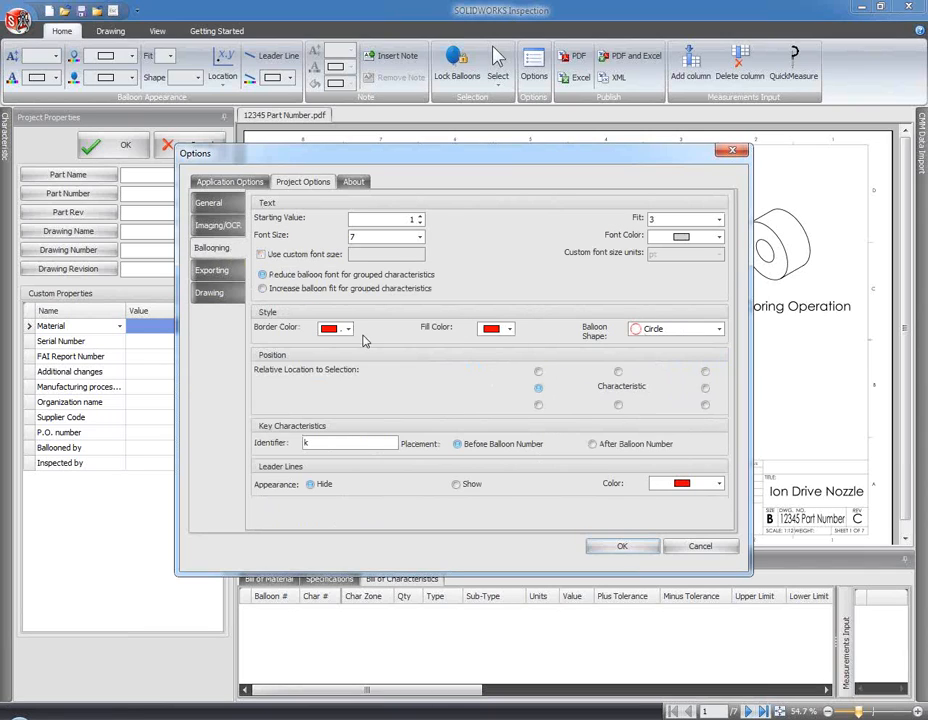
left_click(212, 272)
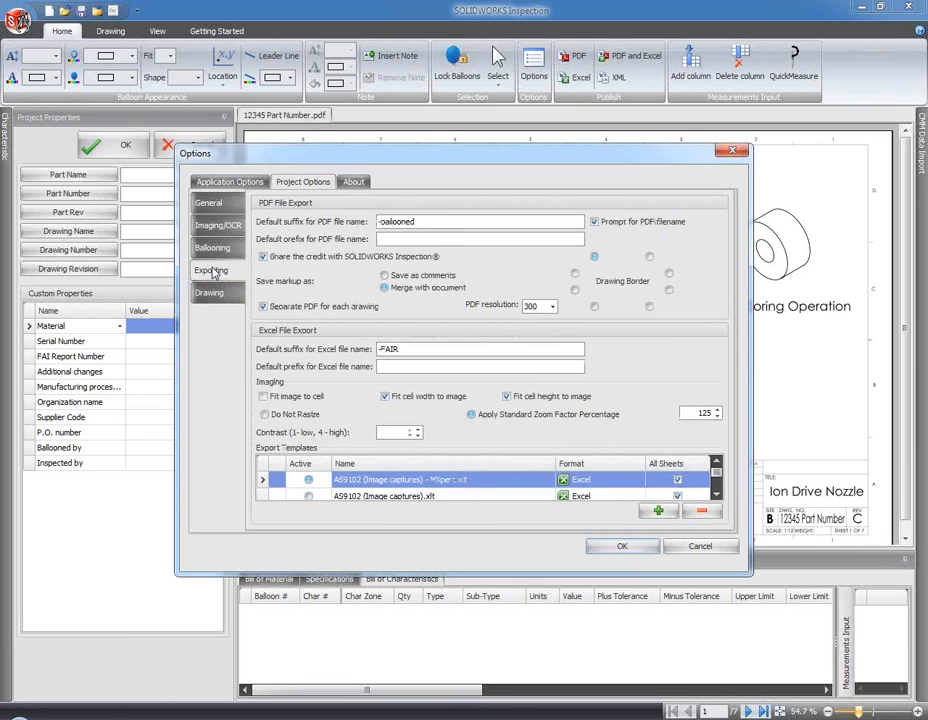
left_click(212, 294)
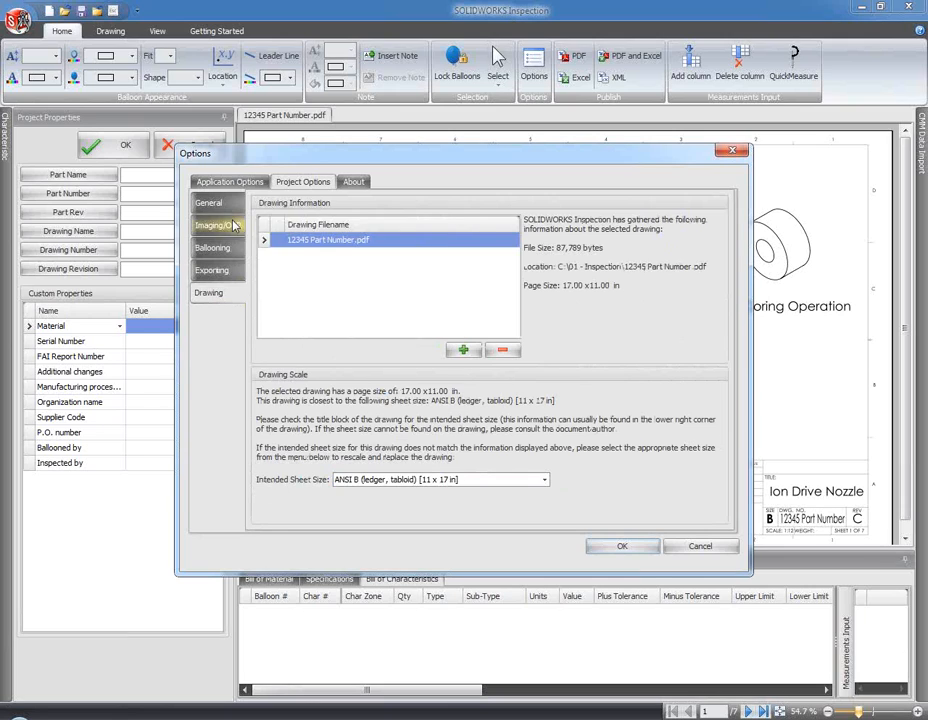
left_click(230, 182)
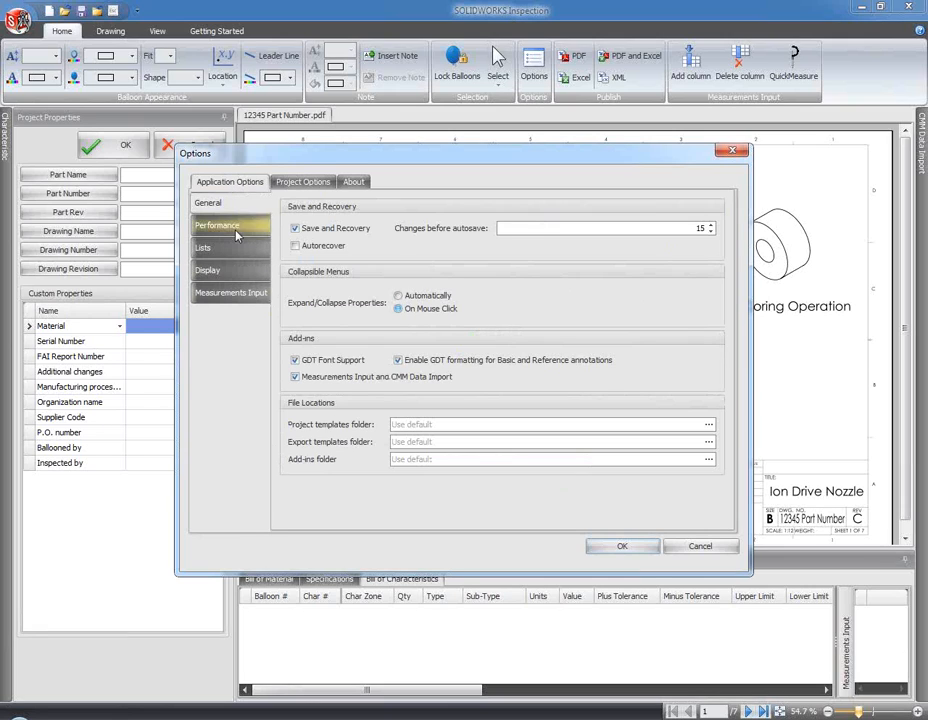
left_click(222, 225)
left_click(228, 249)
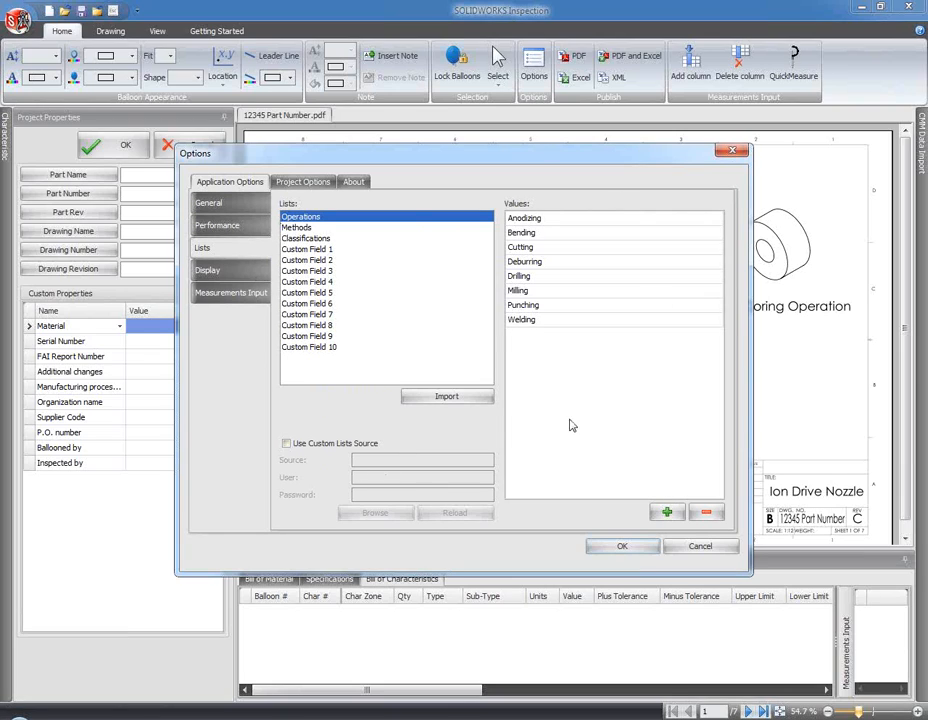
left_click(622, 547)
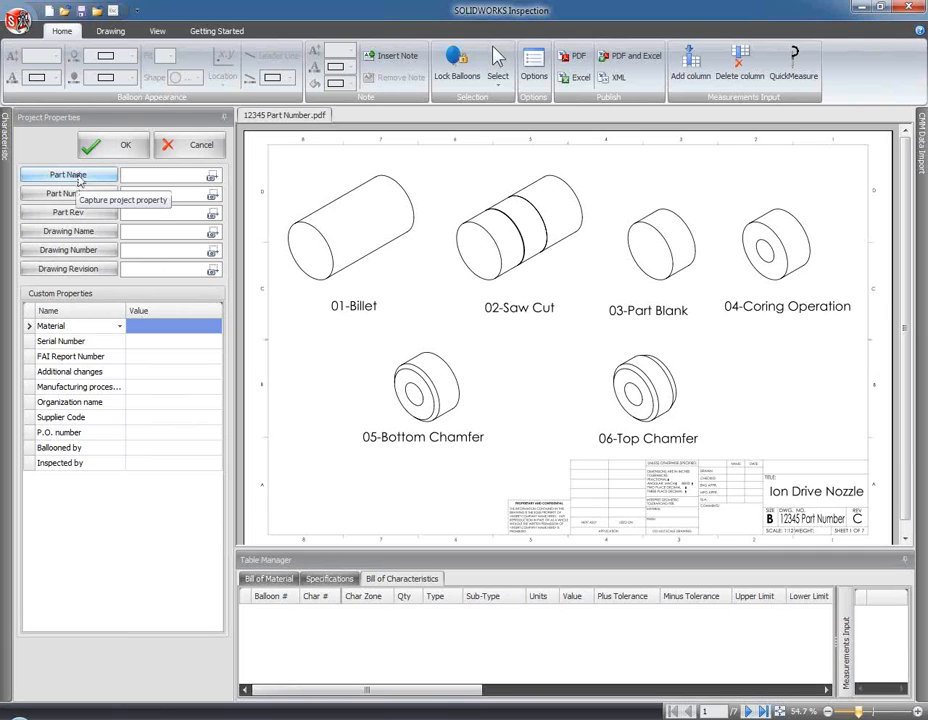
- Capture the part name ION DRIVE NOZZLE from the title block on the drawing's first sheet
scroll(820, 501, "down", 1)
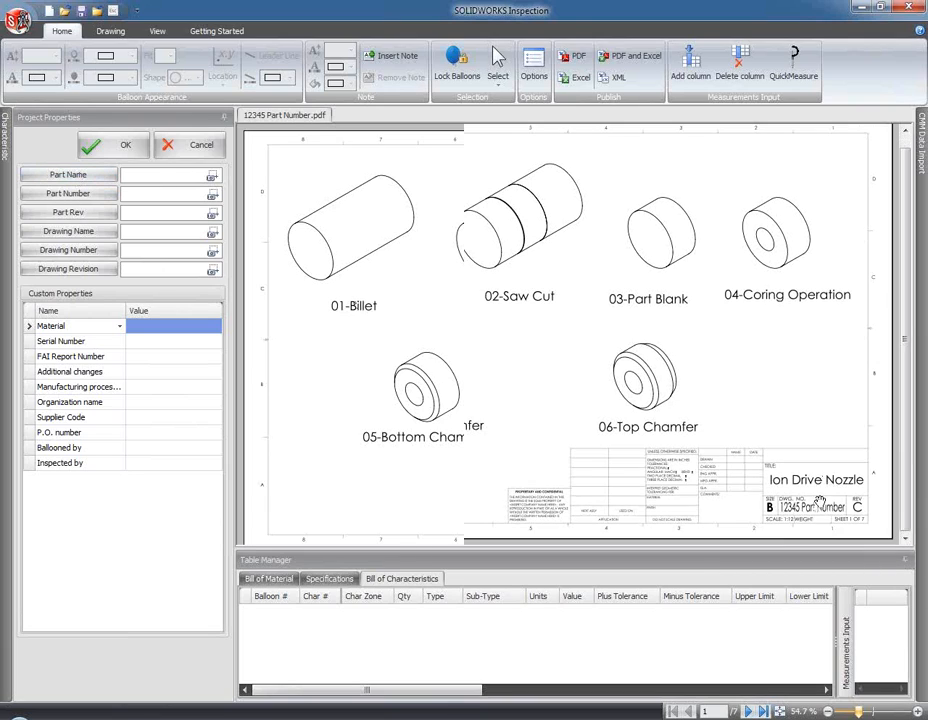
scroll(822, 493, "up", 1)
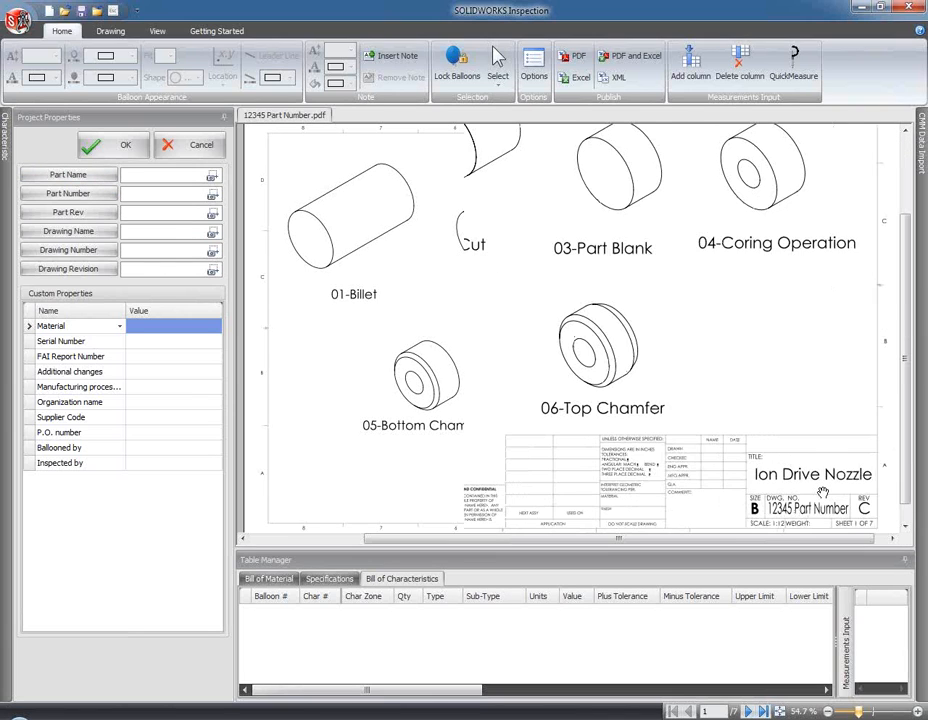
scroll(822, 493, "up", 3)
left_click_drag(823, 543, 837, 540)
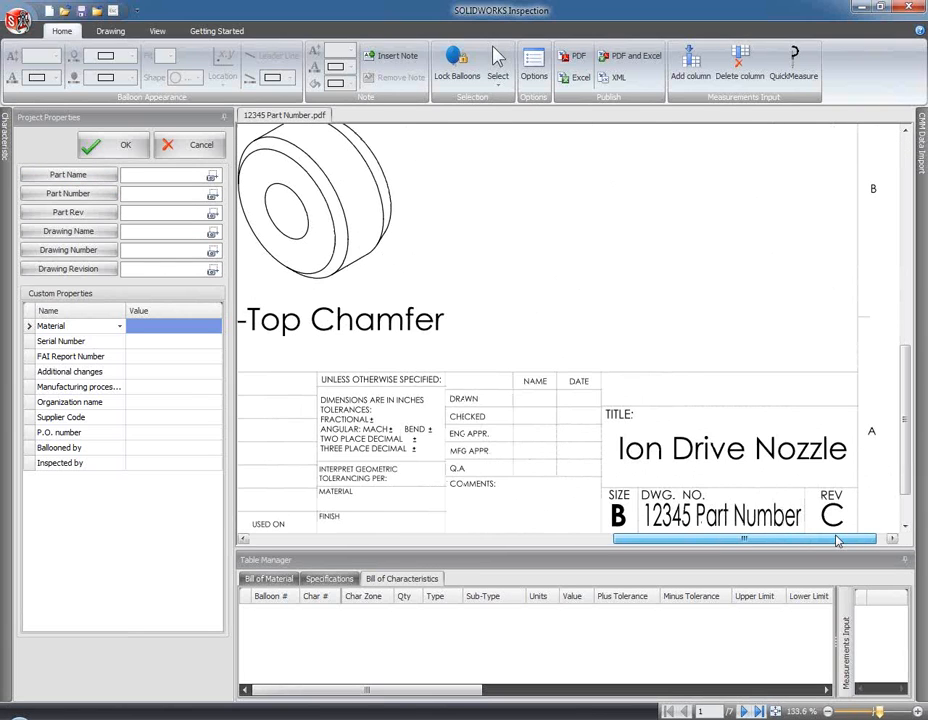
left_click(98, 176)
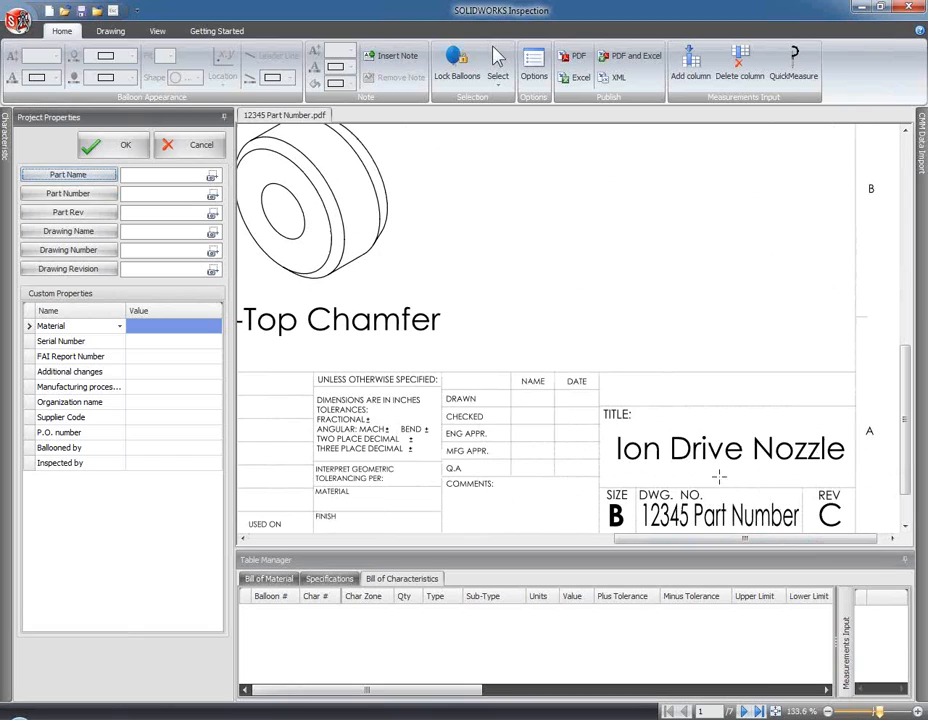
left_click_drag(612, 430, 847, 470)
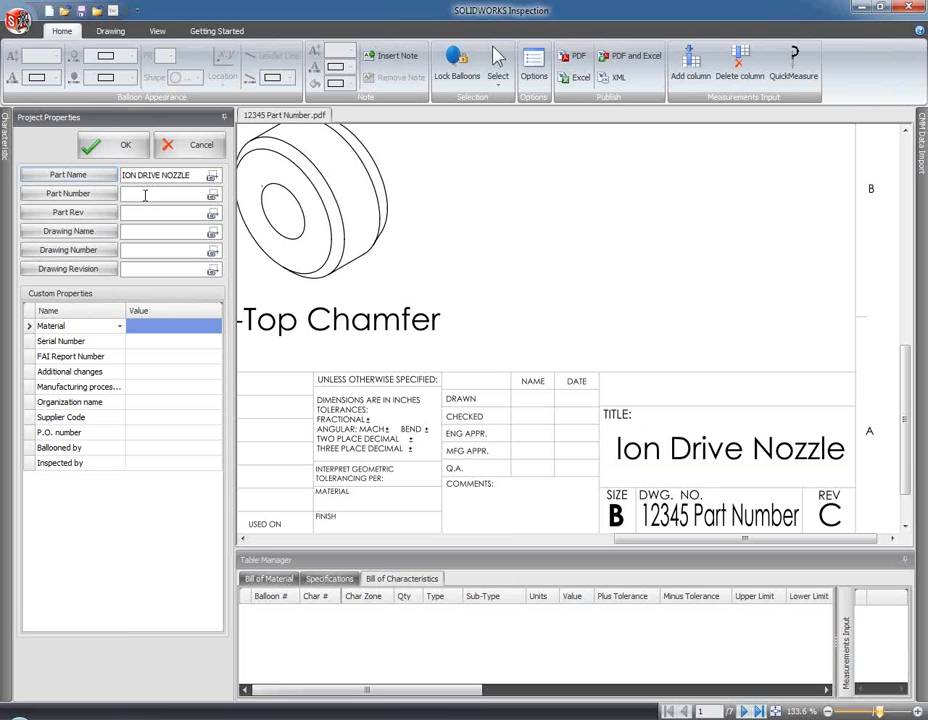
- Capture the part number 12345 and part revision C from the title block
left_click(68, 193)
left_click_drag(643, 508, 690, 536)
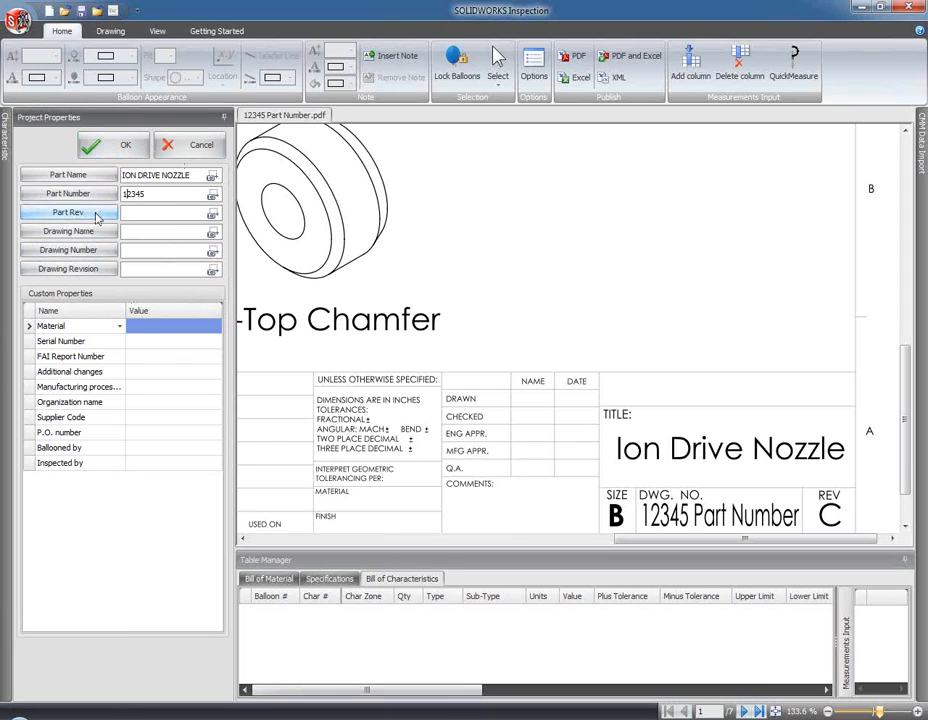
left_click_drag(835, 515, 849, 531)
- Capture ION DRIVE NOZZLE from the title block as the drawing name and accept the project properties
left_click(76, 237)
left_click_drag(638, 502, 729, 515)
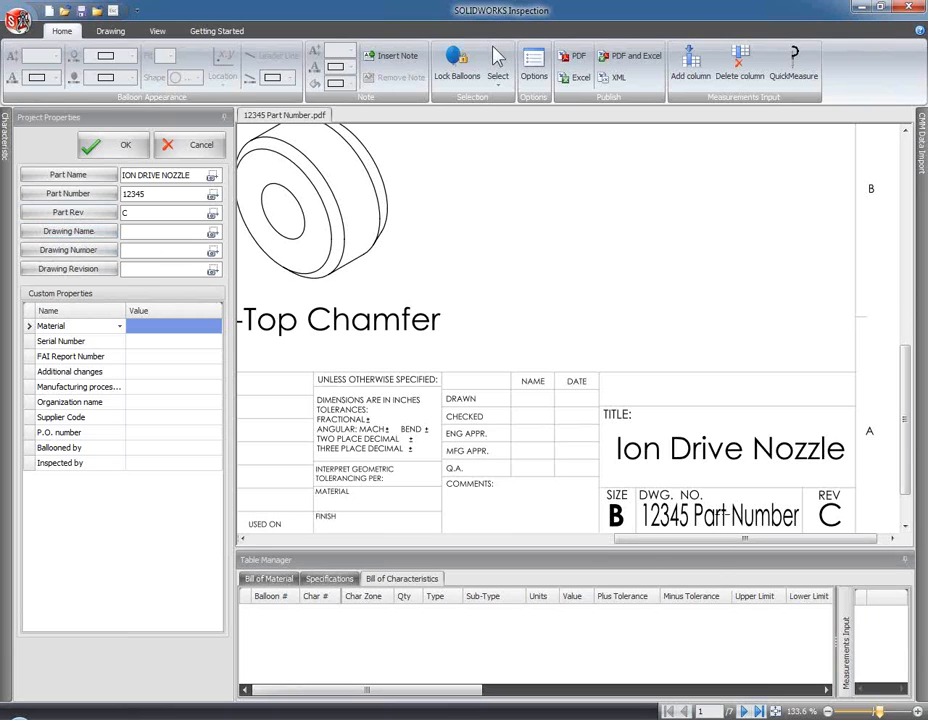
mouse_move(616, 437)
left_mouse_down()
mouse_move(729, 472)
mouse_move(849, 478)
left_mouse_up()
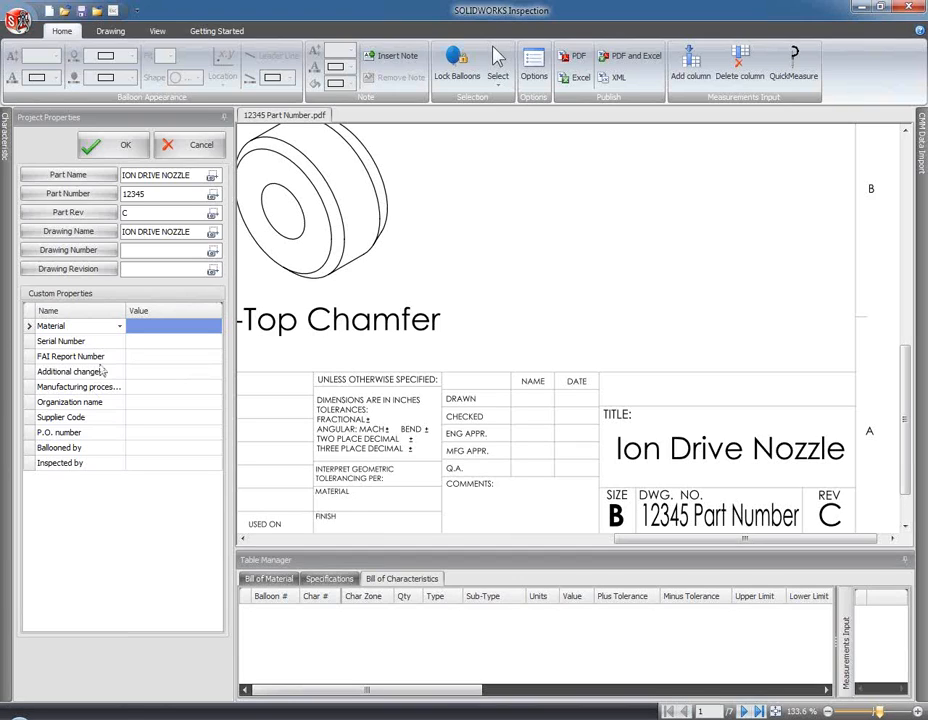
left_click(92, 145)
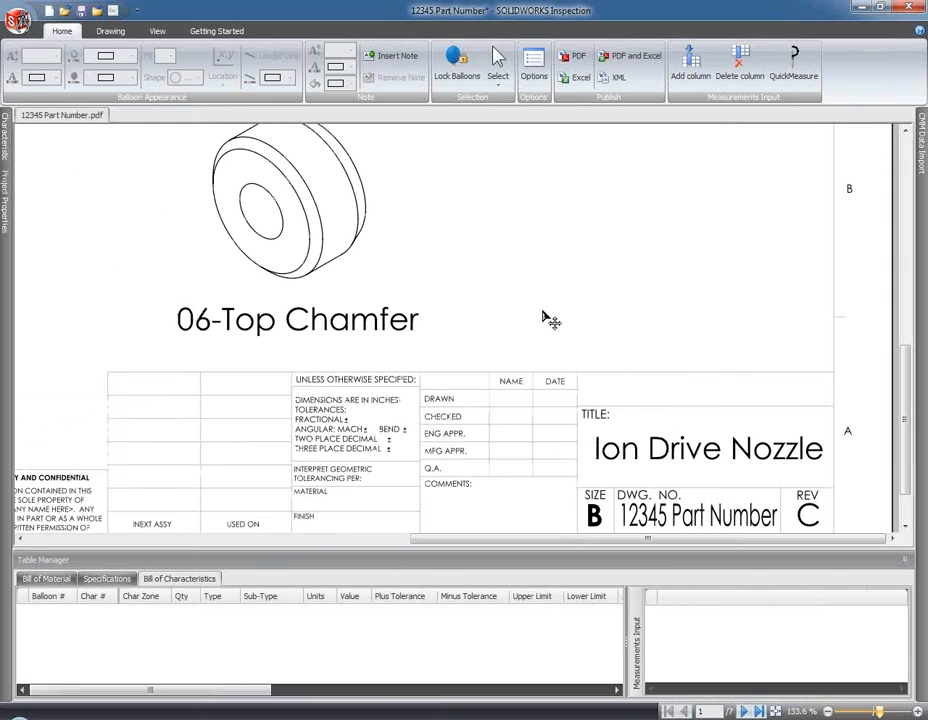
- Extract the Ø20.00 +.05/-.00 billet diameter on the second sheet as a dimension characteristic
scroll(536, 294, "down", 1)
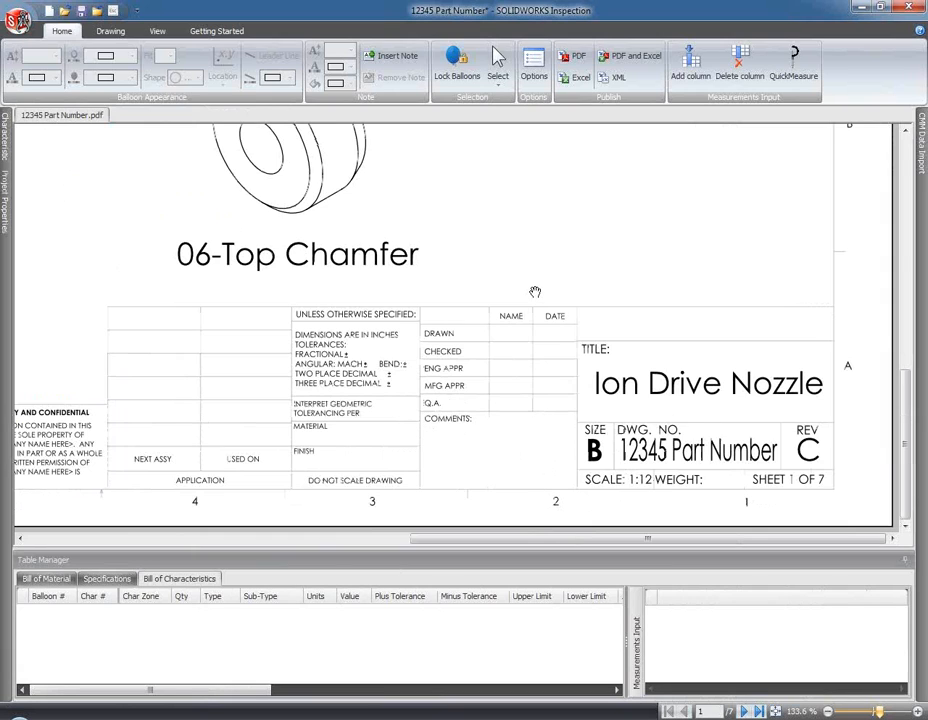
scroll(535, 291, "down", 4)
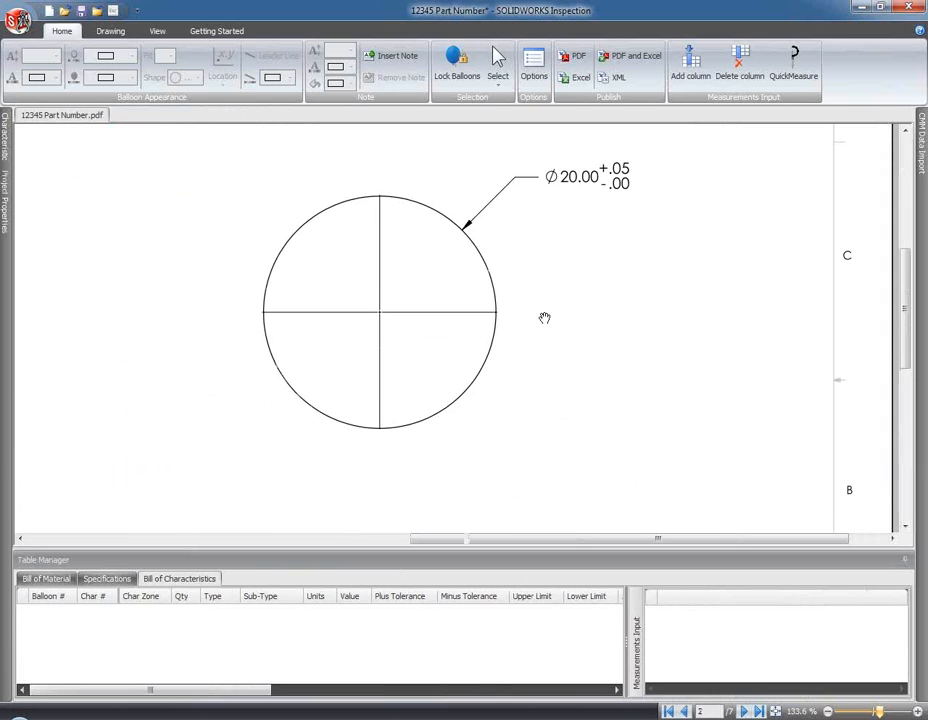
scroll(544, 318, "down", 2, "ctrl")
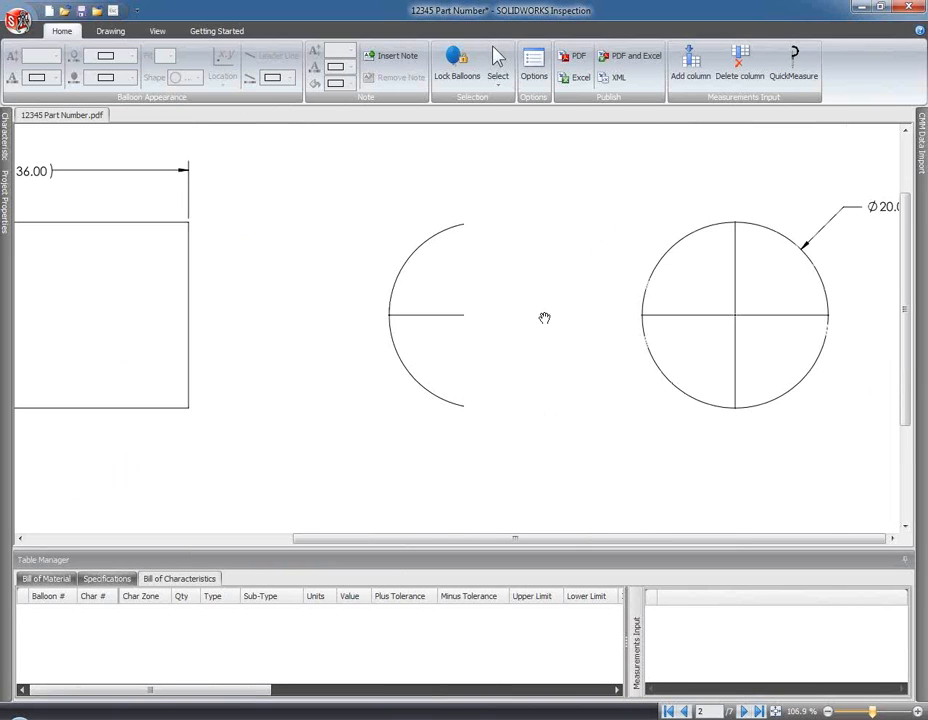
scroll(544, 318, "down", 1, "ctrl")
scroll(704, 267, "up", 1, "ctrl")
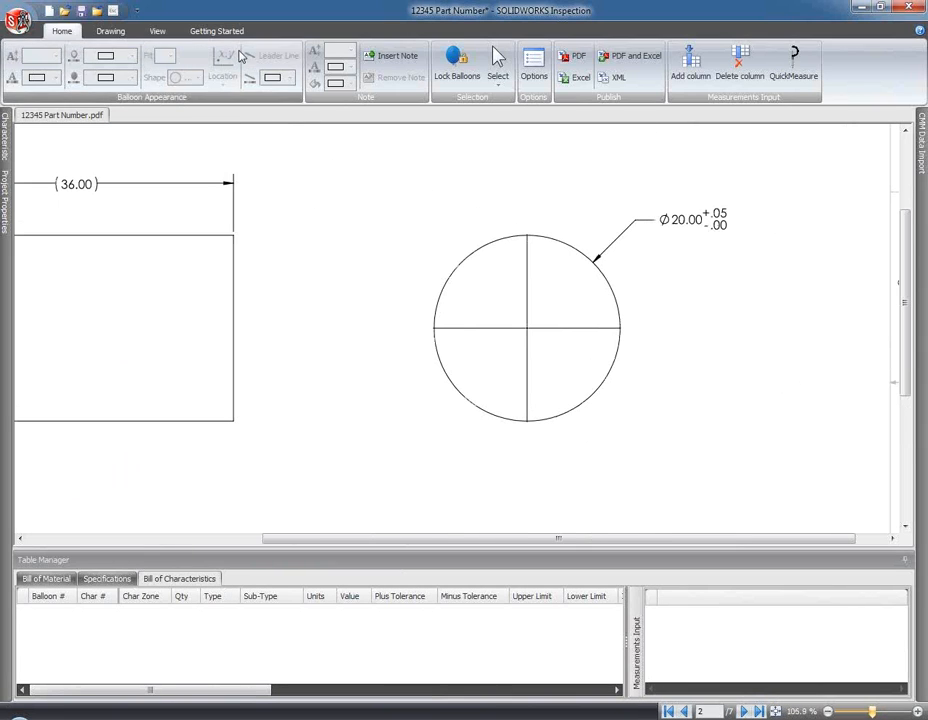
left_click(111, 32)
left_click(122, 50)
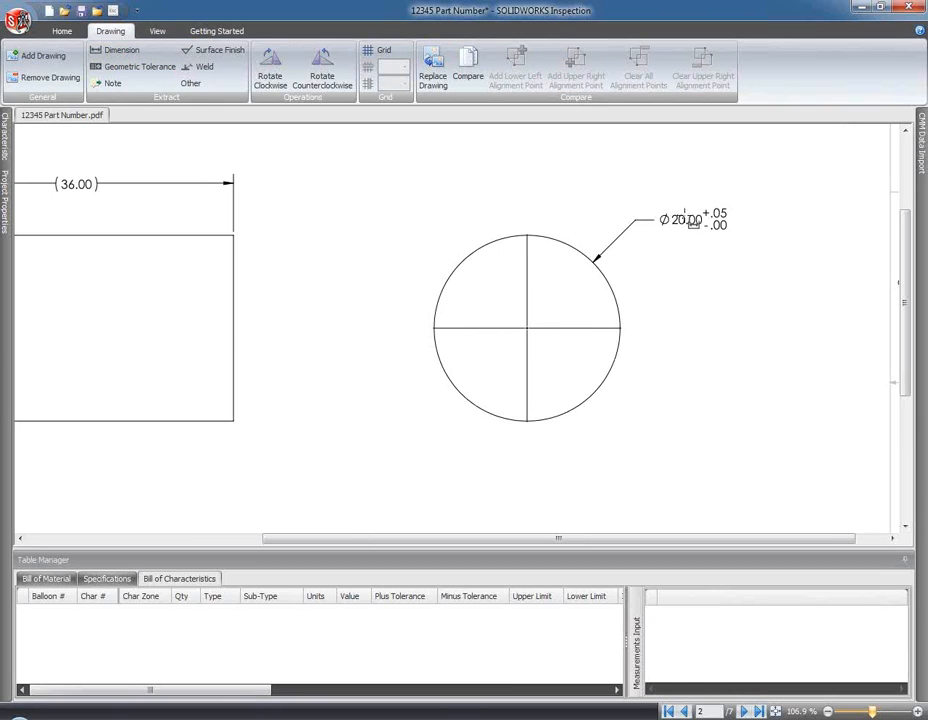
scroll(686, 215, "up", 4)
left_click_drag(622, 184, 768, 242)
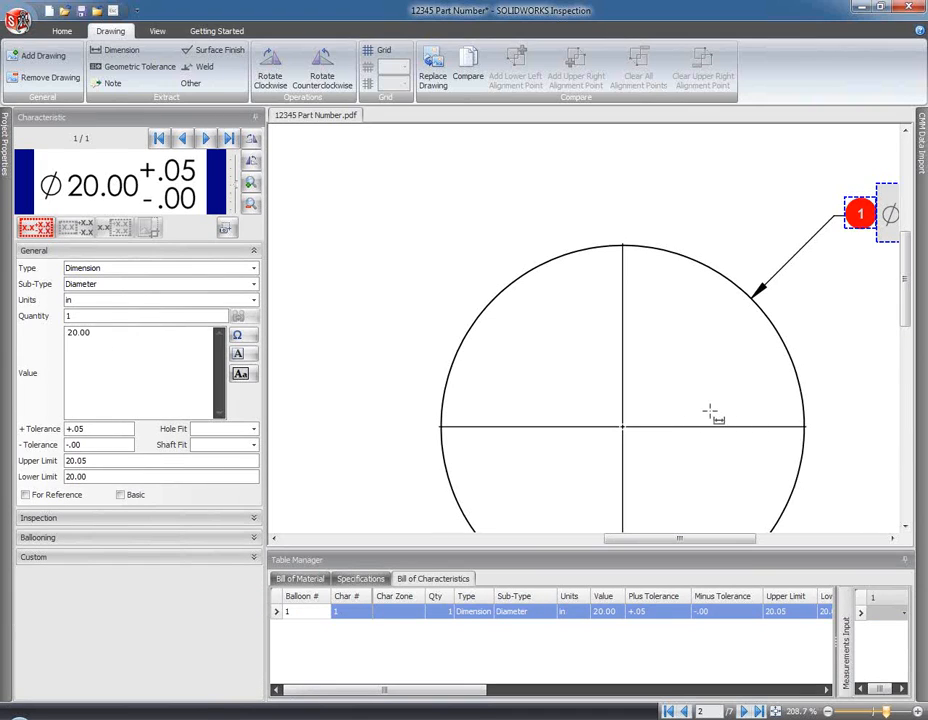
left_click_drag(748, 545, 785, 555)
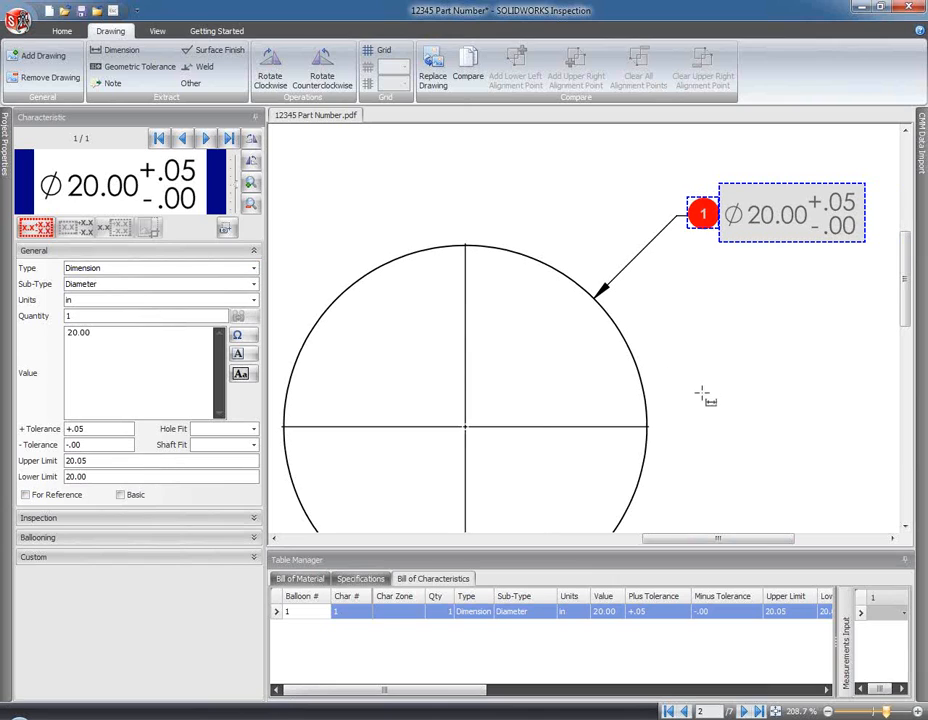
- Extract the two 10.00 +.05/-.00 linear dimensions below the side view on the 02-Saw Cut sheet
left_click(778, 711)
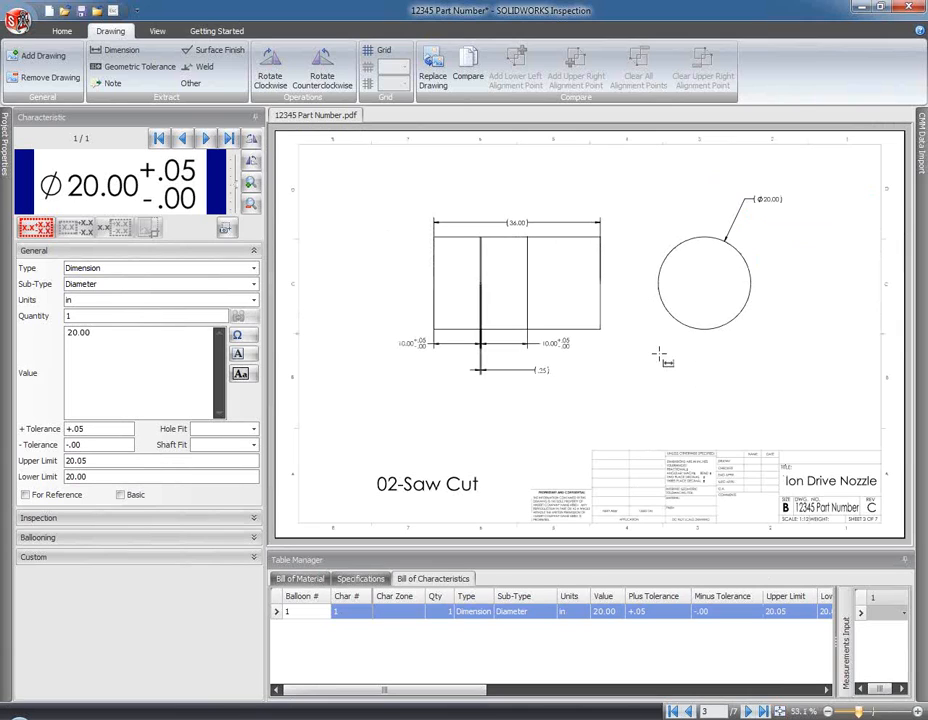
scroll(481, 366, "up", 1)
scroll(481, 366, "up", 4)
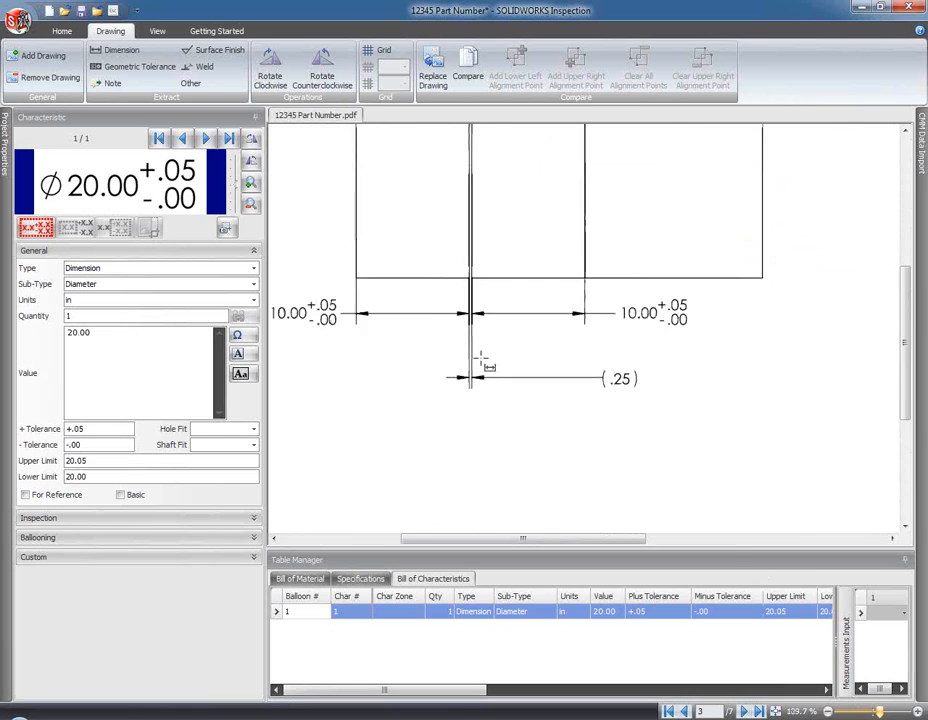
left_click_drag(501, 545, 477, 543)
scroll(562, 413, "down", 1)
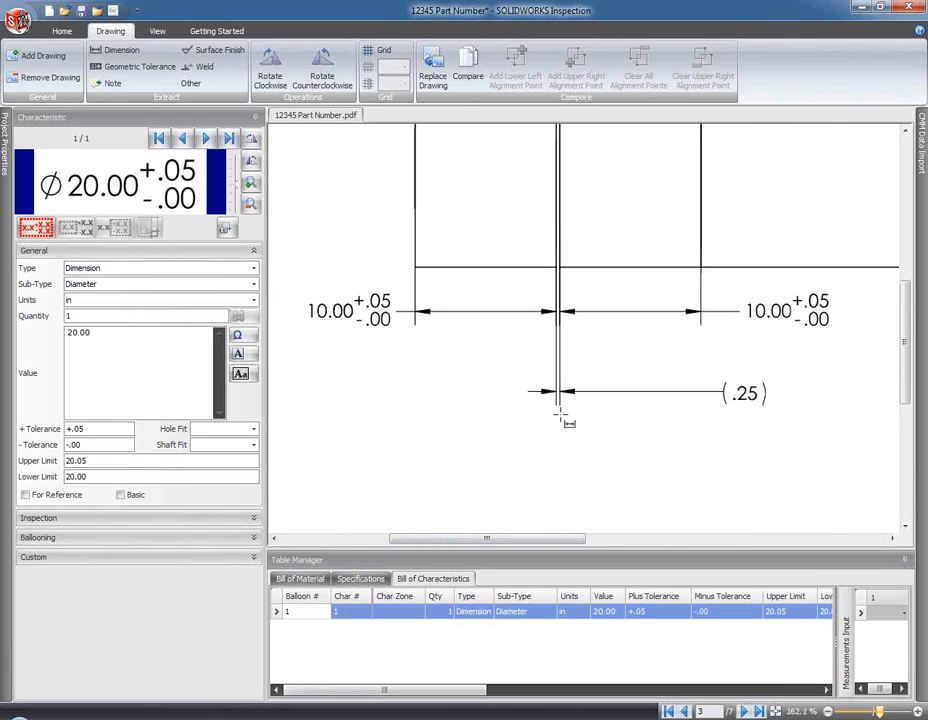
left_click_drag(305, 281, 394, 333)
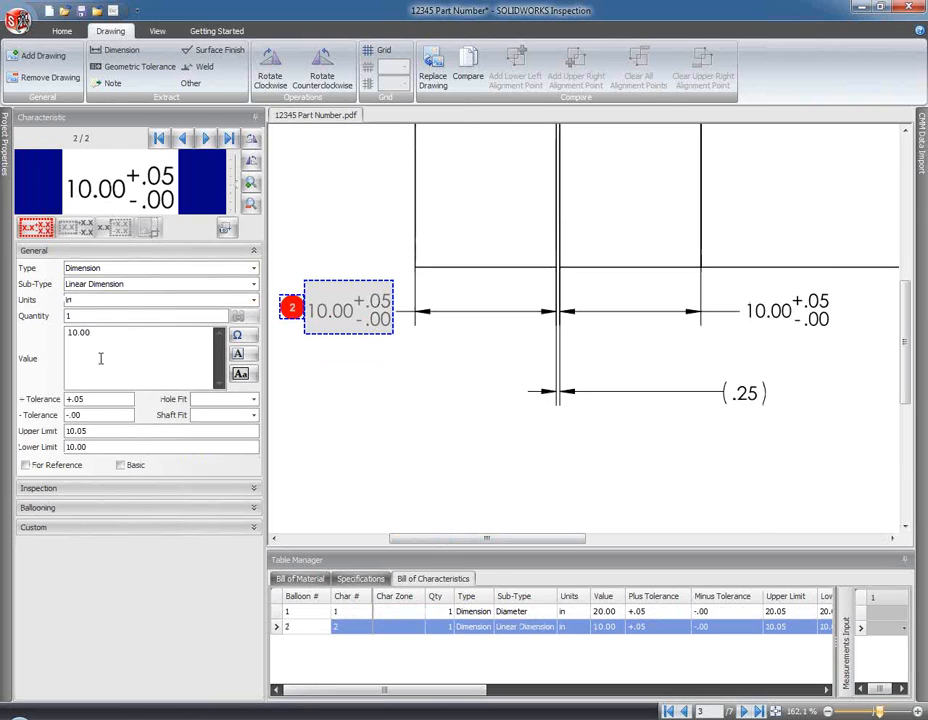
left_click_drag(741, 280, 838, 342)
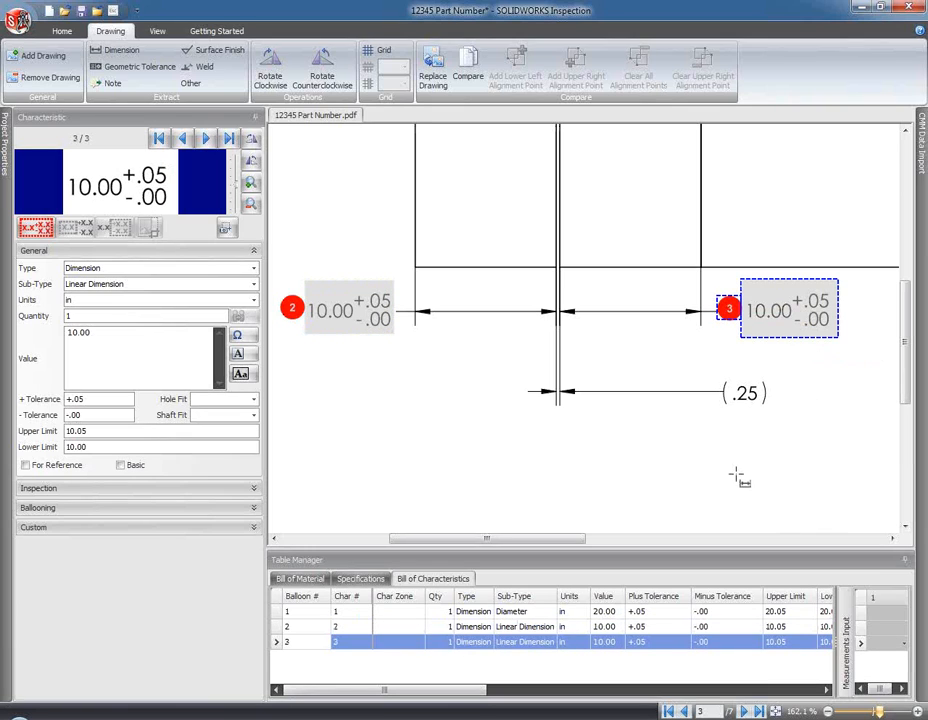
- Extract the 10.00 +.05/-.00 length dimension on the 03-Part Blank sheet and check its available sub-types
scroll(741, 456, "down", 1)
scroll(741, 456, "down", 3)
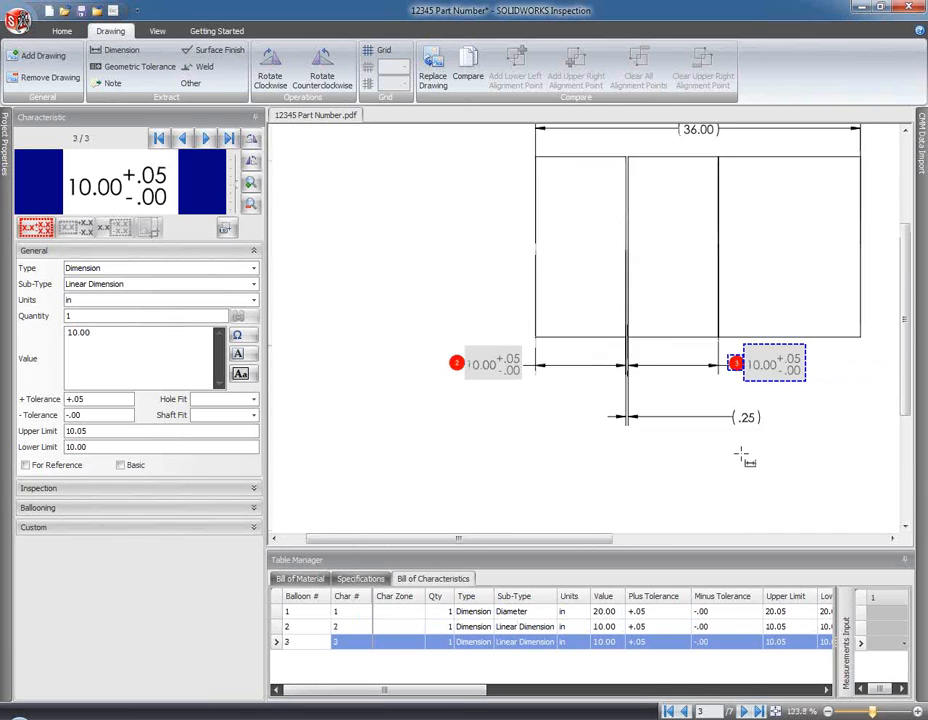
scroll(806, 425, "down", 3)
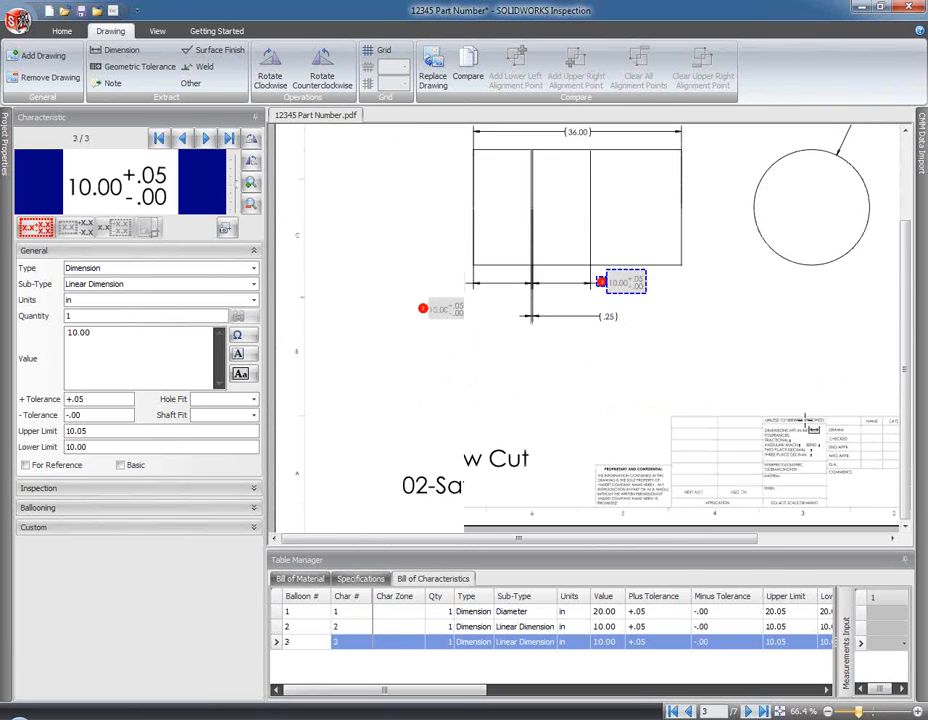
scroll(397, 398, "up", 4)
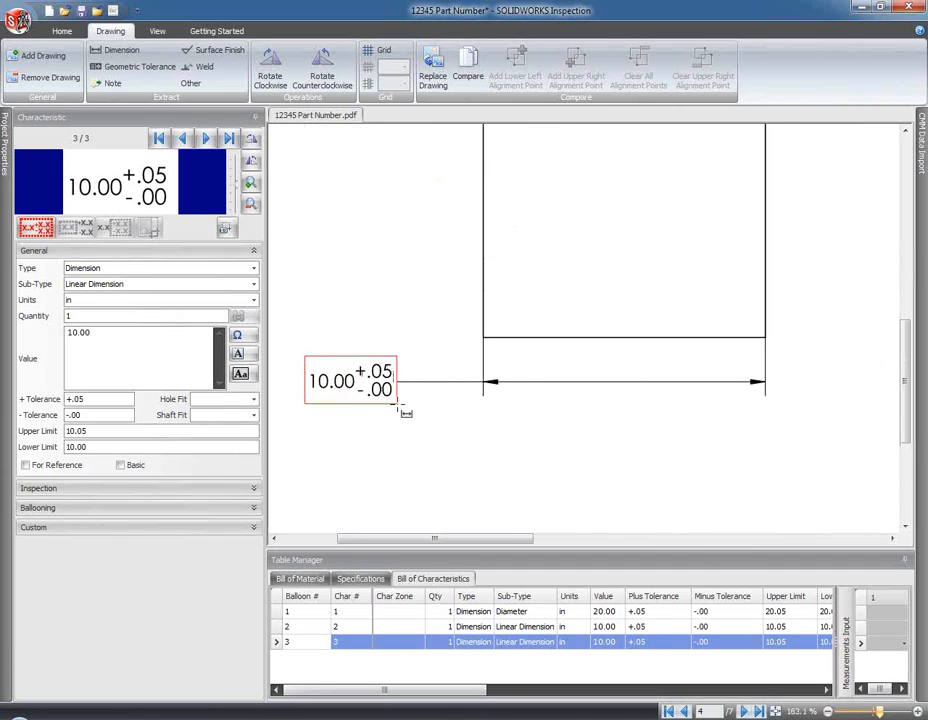
left_click(393, 402)
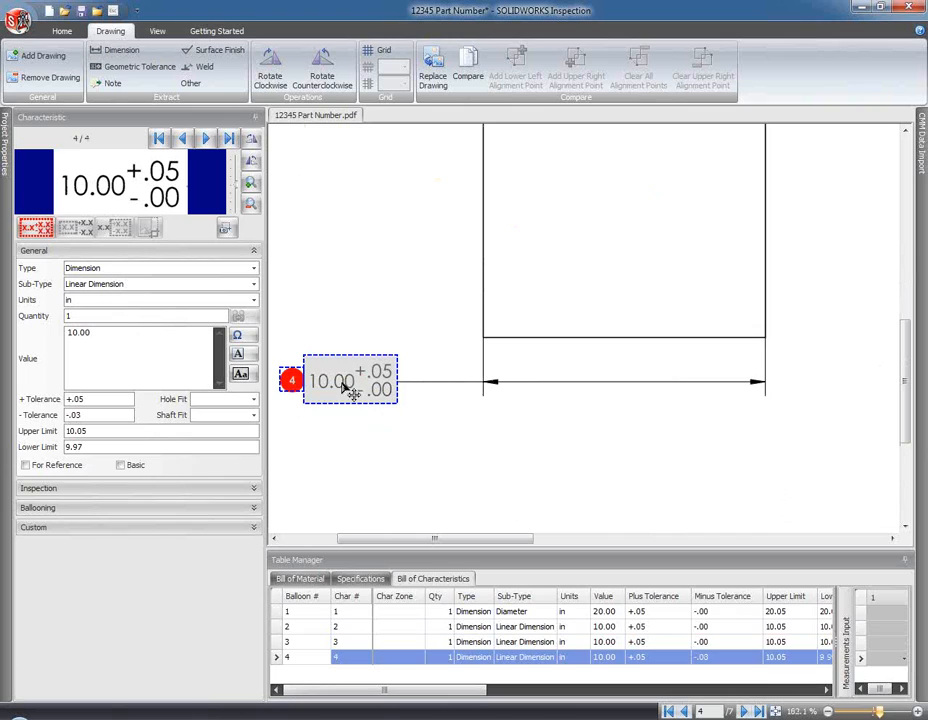
left_click(252, 286)
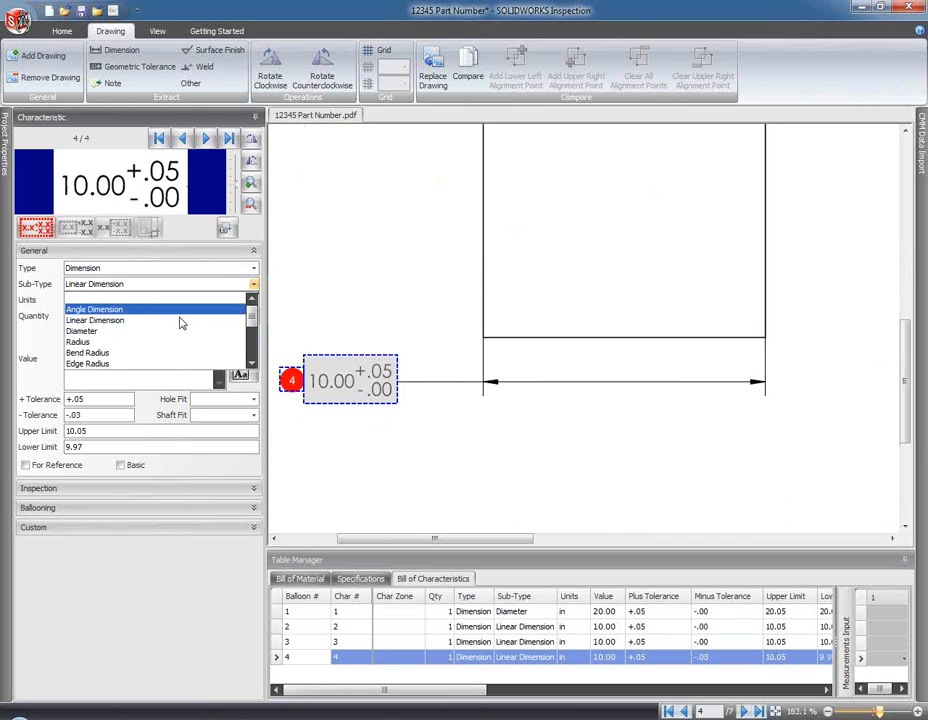
mouse_move(252, 322)
left_mouse_down()
mouse_move(254, 355)
mouse_move(255, 305)
left_mouse_up()
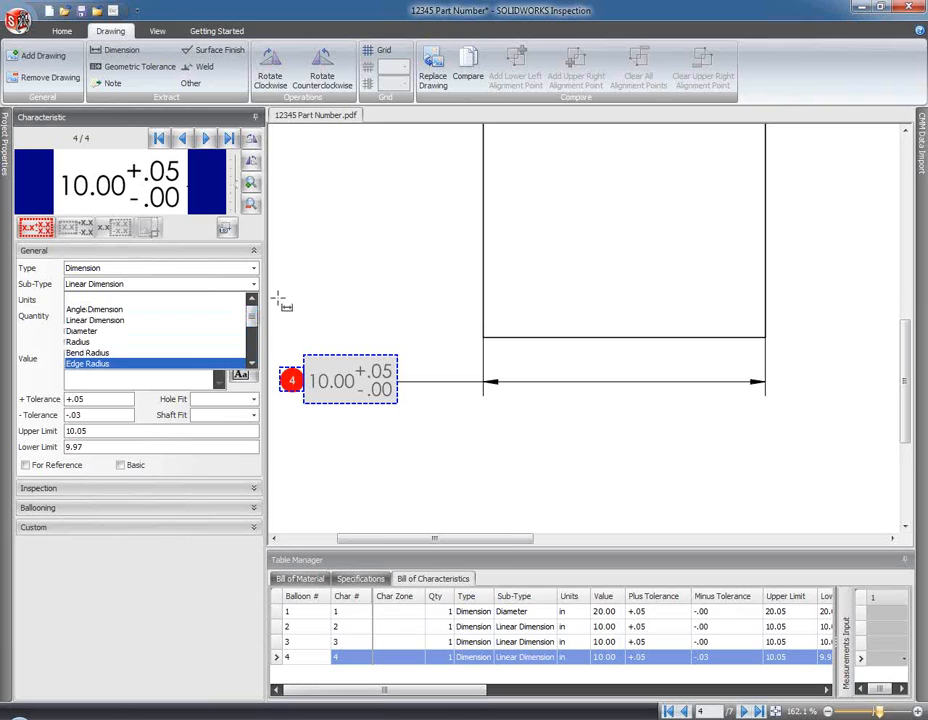
left_click(120, 137)
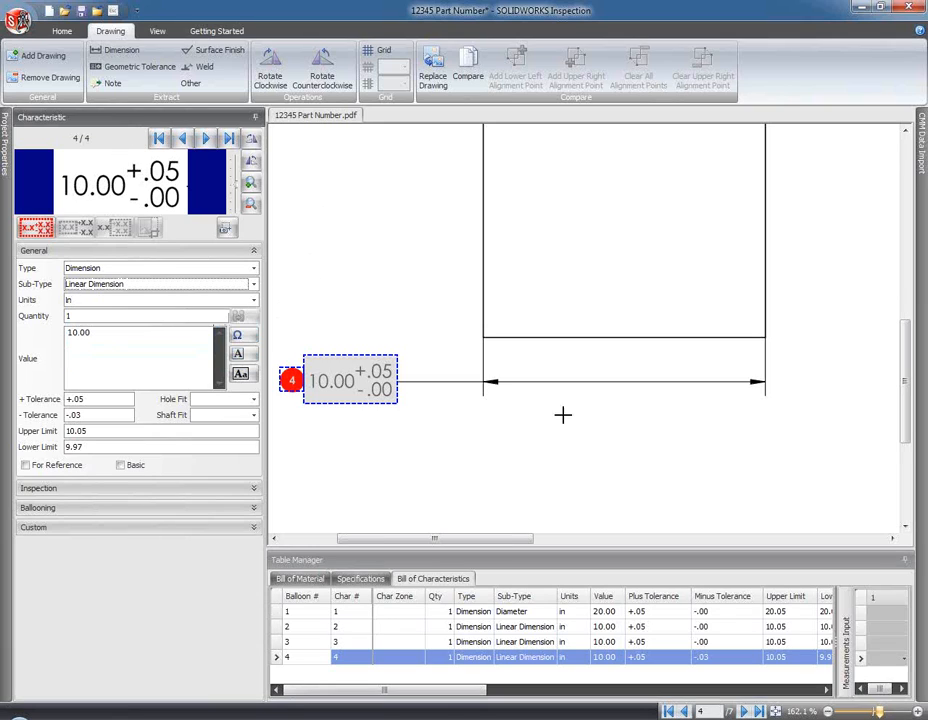
- Extract the Ø20.00 +.05/-.00 diameter on the 03-Part Blank sheet and mark the tolerance region in its captured image
mouse_move(526, 540)
left_mouse_down()
mouse_move(630, 565)
mouse_move(795, 574)
left_mouse_up()
left_click_drag(905, 385, 880, 176)
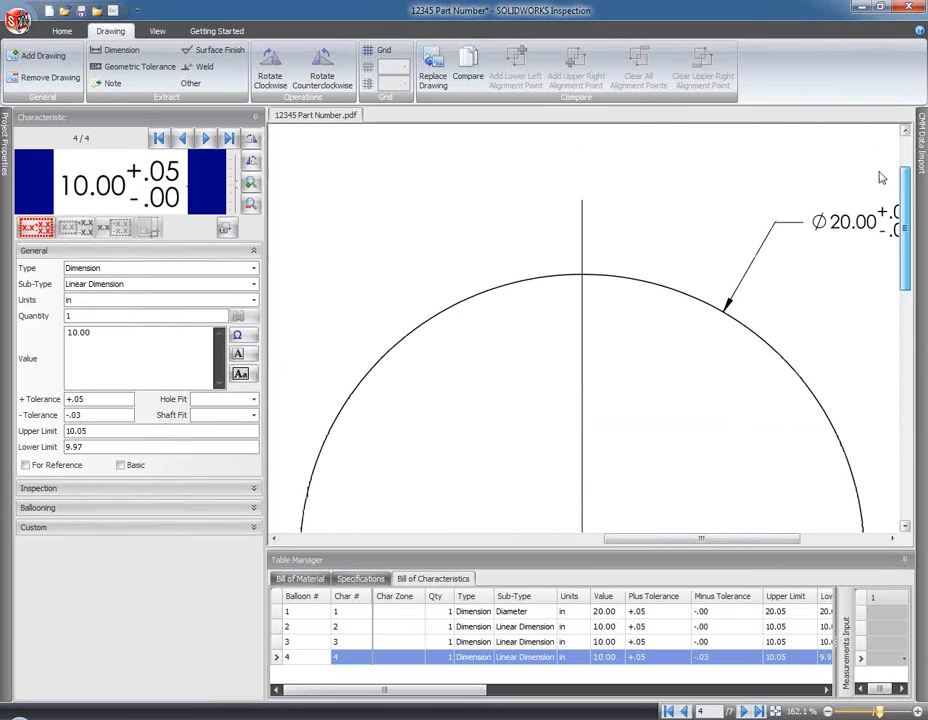
left_click_drag(721, 543, 769, 551)
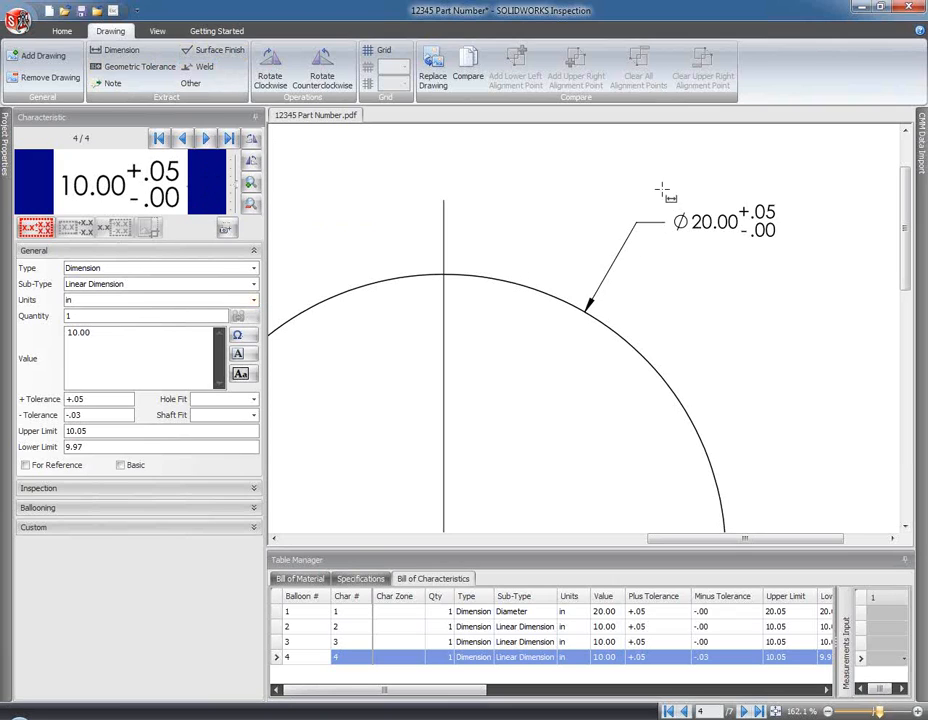
left_click_drag(669, 193, 789, 251)
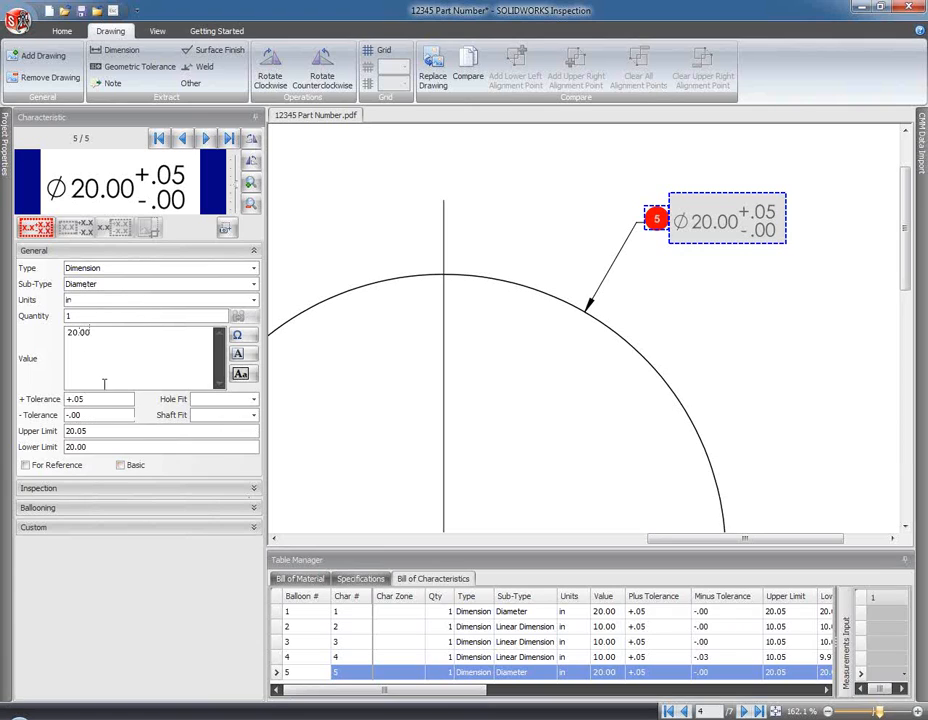
left_click_drag(136, 166, 189, 213)
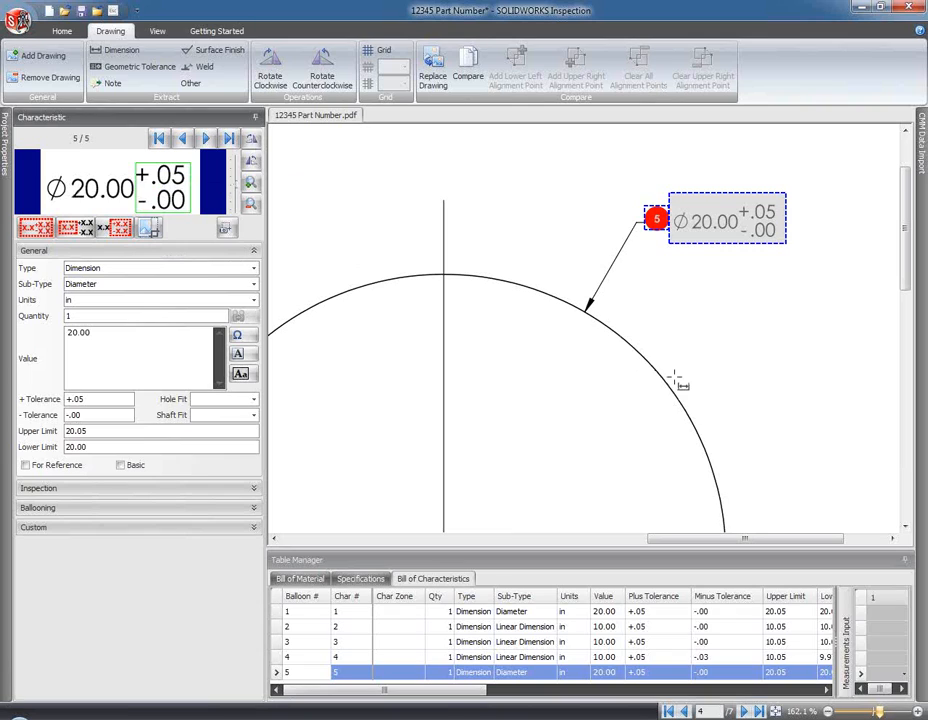
- Extract the Ø17.638 +.025/-.000 diameter on the 05-Bottom Chamfer sheet as a dimension characteristic
left_click_drag(906, 271, 907, 293)
scroll(811, 376, "down", 5)
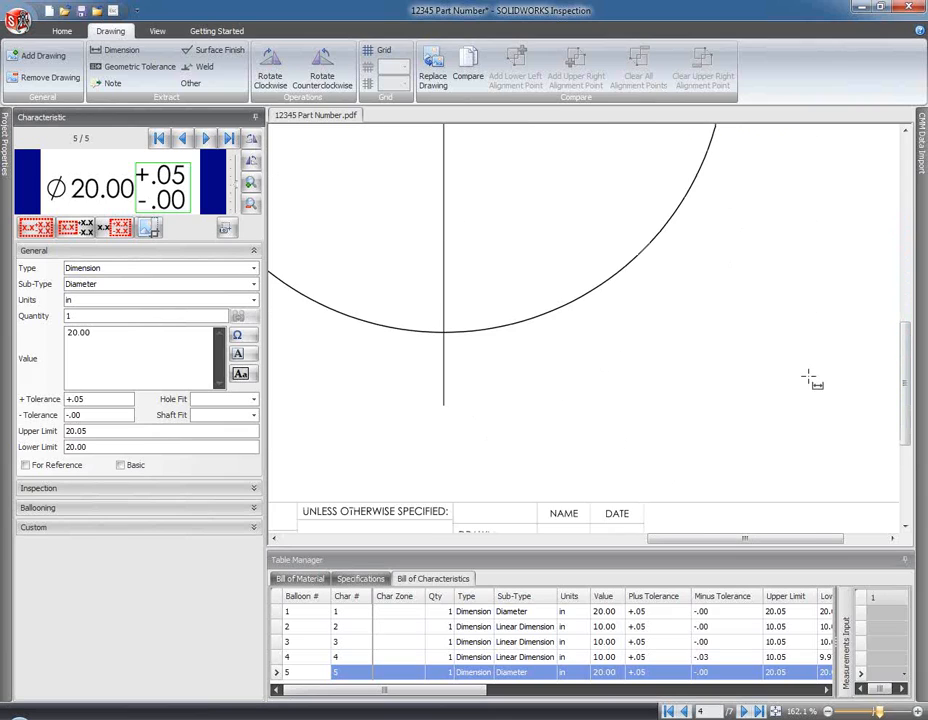
left_click(777, 712)
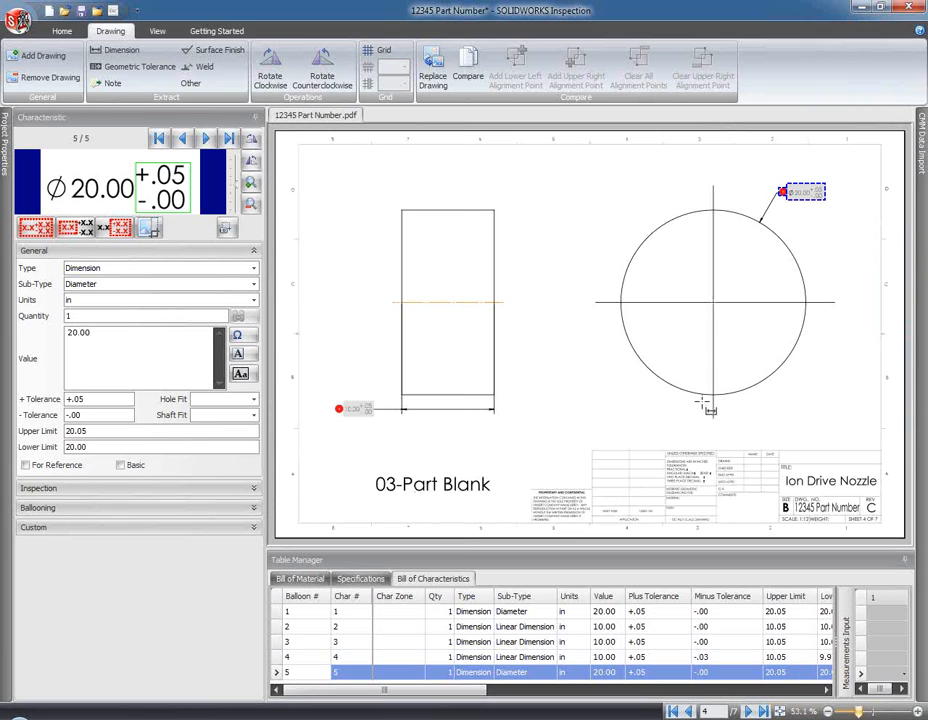
scroll(705, 408, "down", 2)
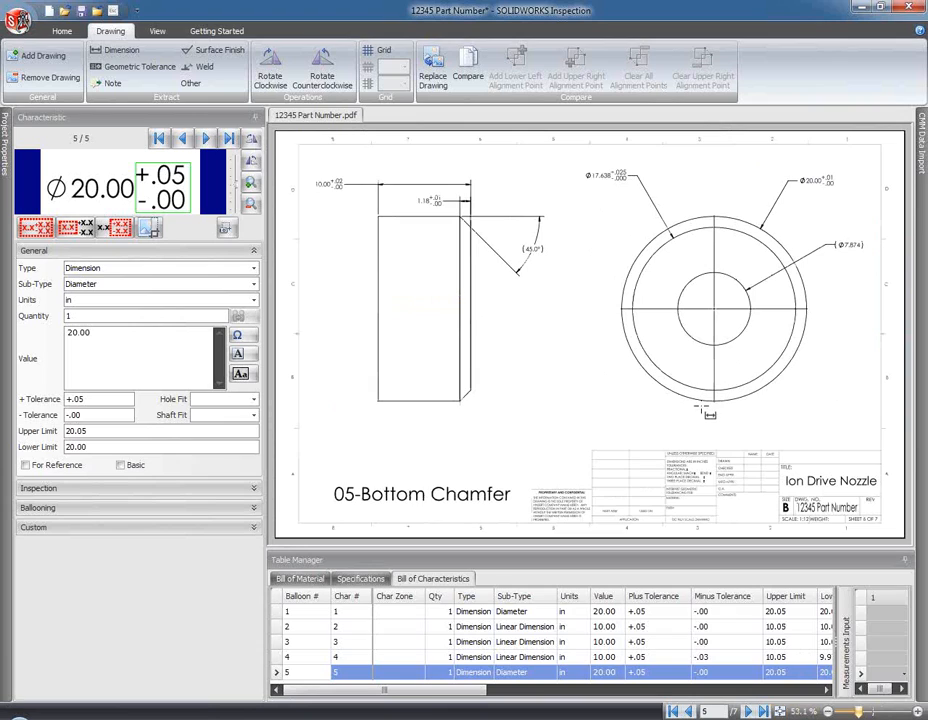
scroll(703, 410, "up", 1)
scroll(701, 411, "down", 1)
scroll(605, 185, "up", 2, "ctrl")
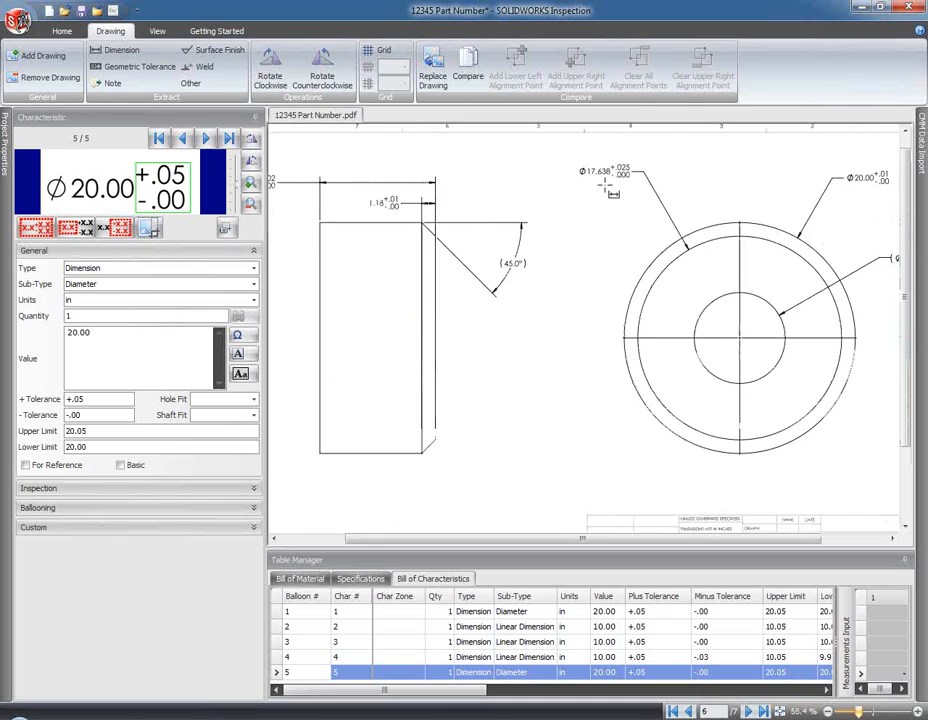
scroll(605, 185, "up", 3, "ctrl")
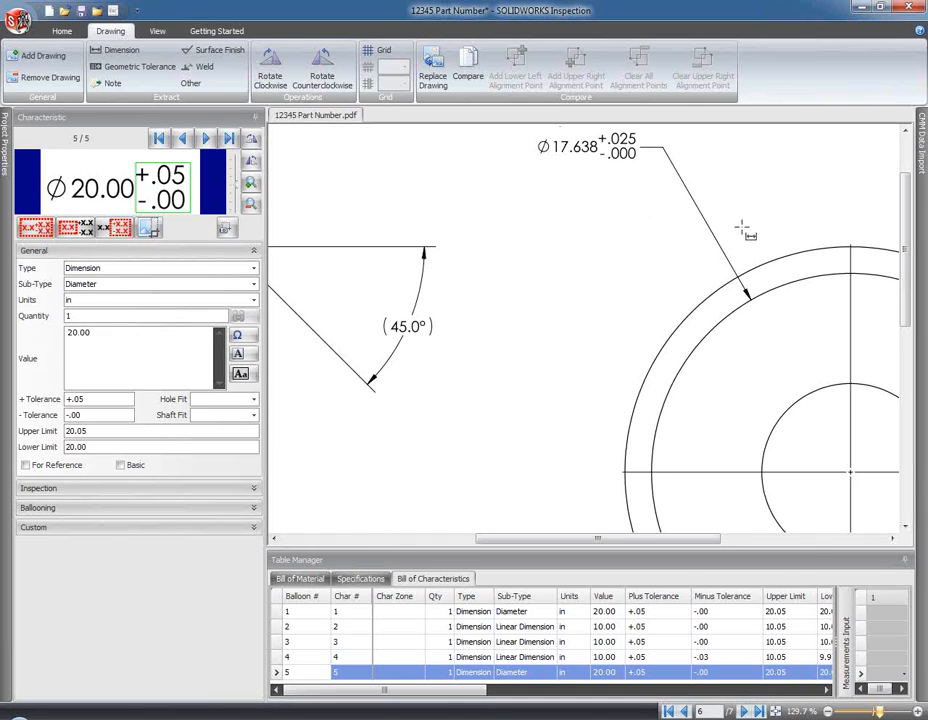
left_click_drag(905, 213, 905, 200)
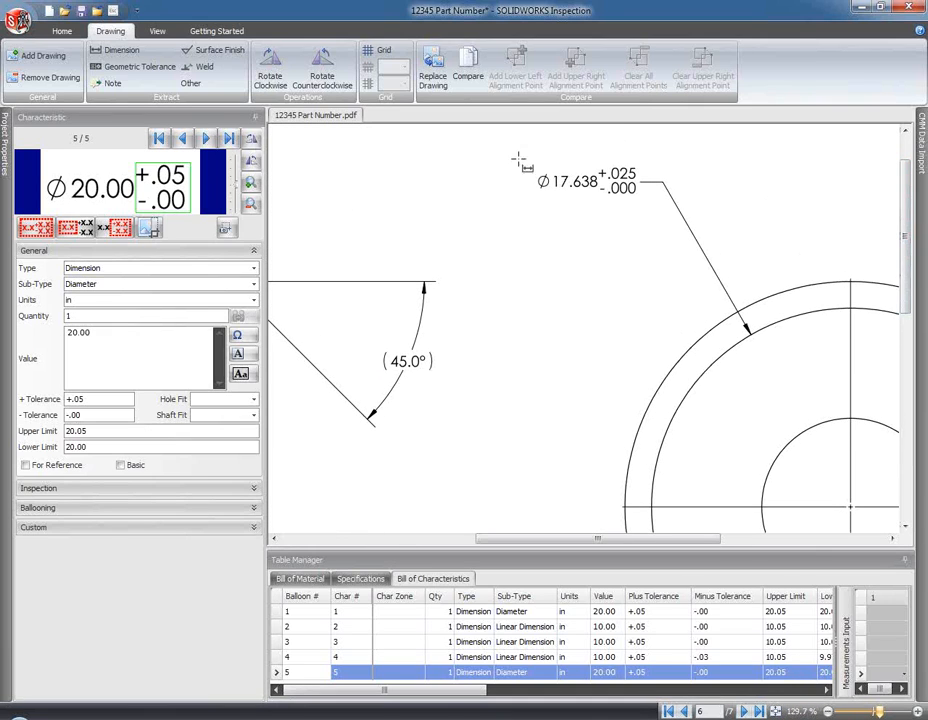
left_click_drag(535, 153, 645, 207)
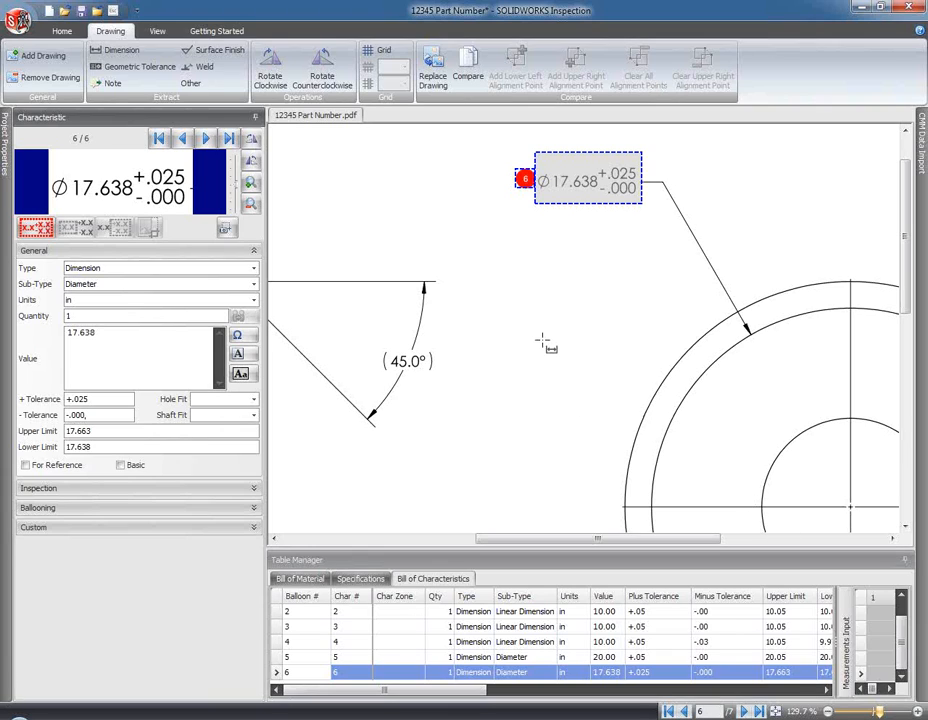
- Widen the measurements input area and record 20.01 as the first measurement for balloon 1, the Ø20.00 billet diameter
left_click_drag(829, 611, 658, 645)
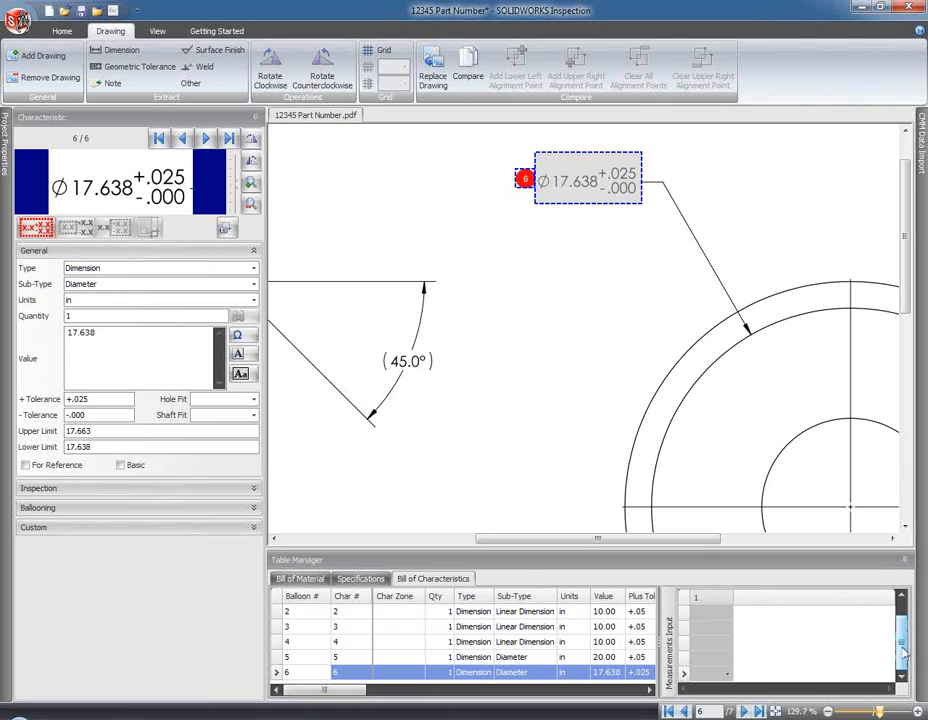
left_click_drag(905, 641, 908, 624)
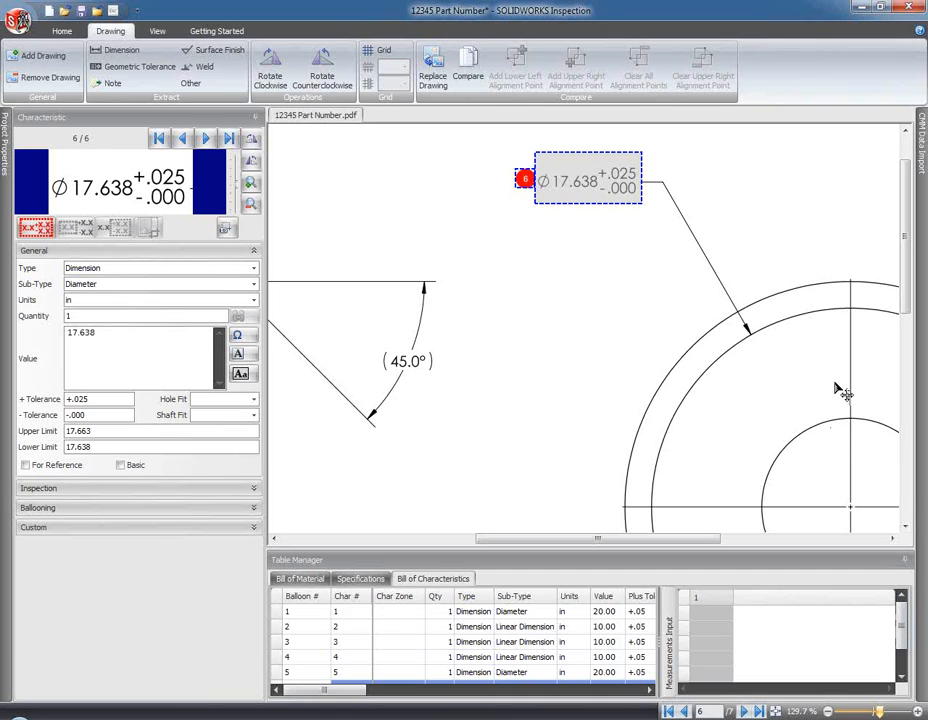
left_click(711, 613)
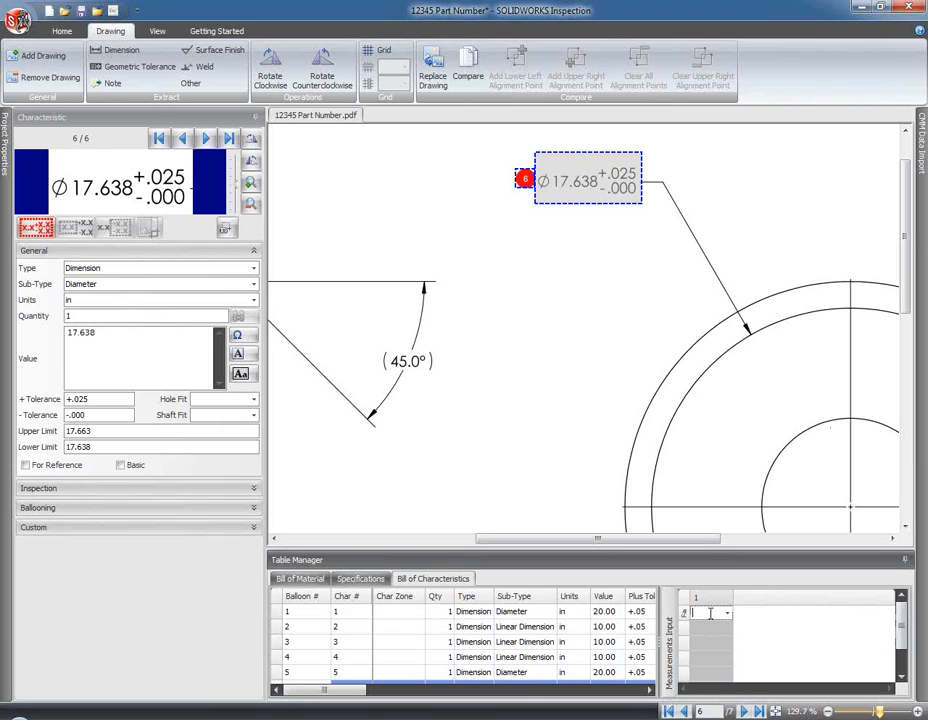
left_click(280, 612)
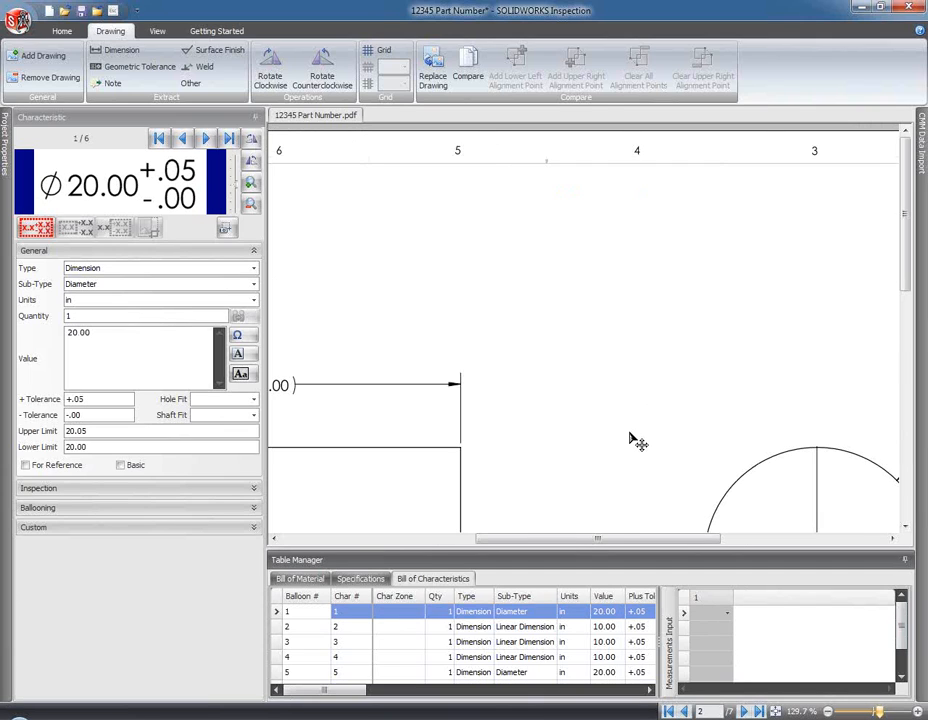
scroll(636, 441, "down", 5)
scroll(797, 271, "up", 5)
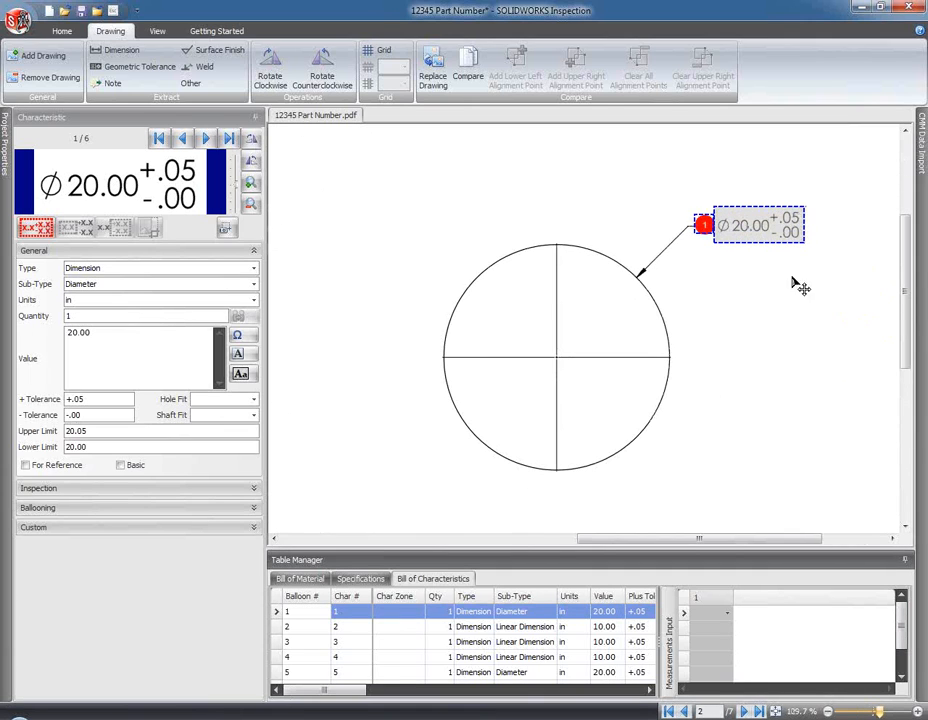
left_click(706, 612)
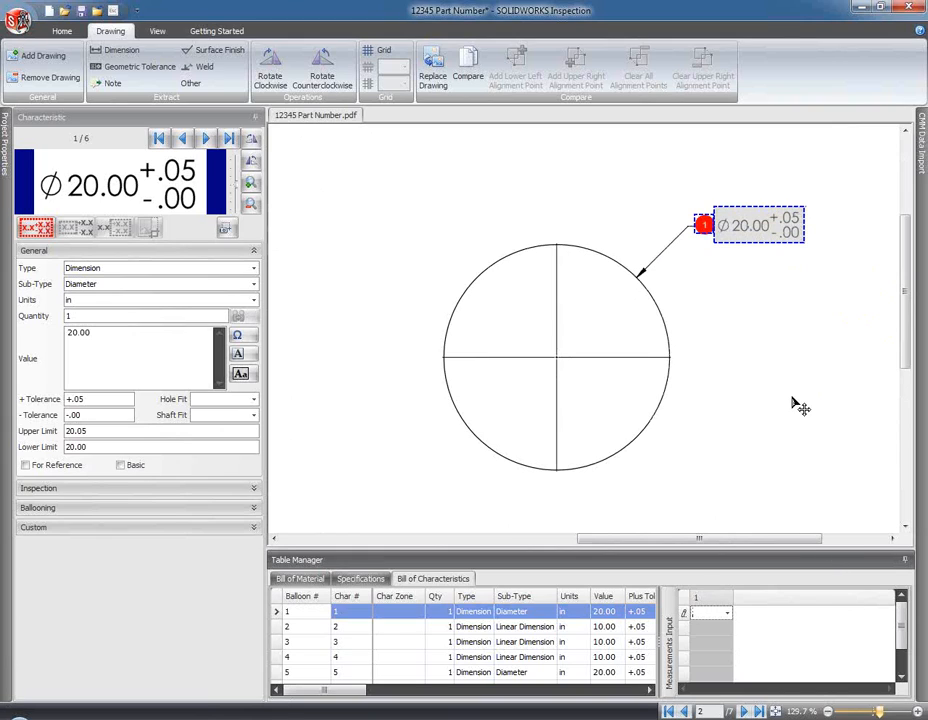
type("20.01")
key("Return")
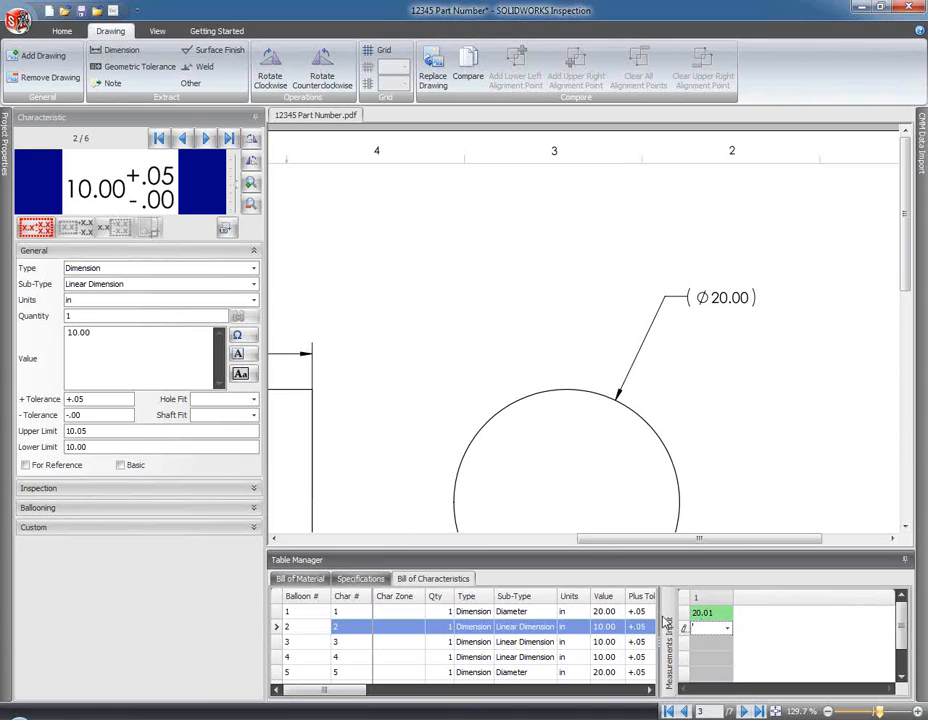
- Add a second measurement column and record 20.025 for balloon 1
left_click_drag(663, 613, 703, 611)
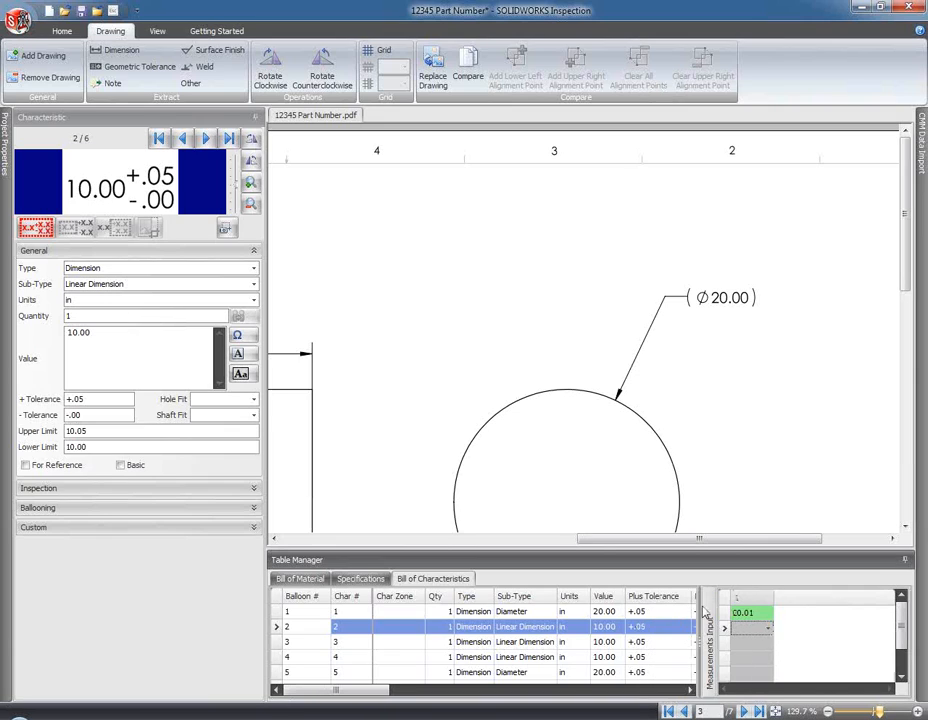
right_click(767, 601)
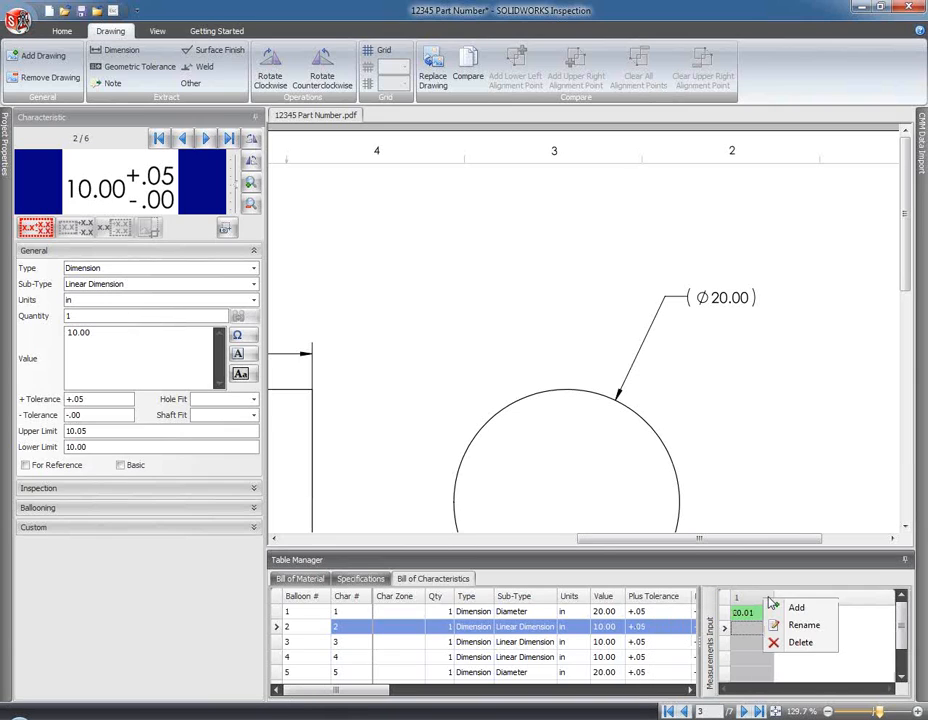
left_click(796, 608)
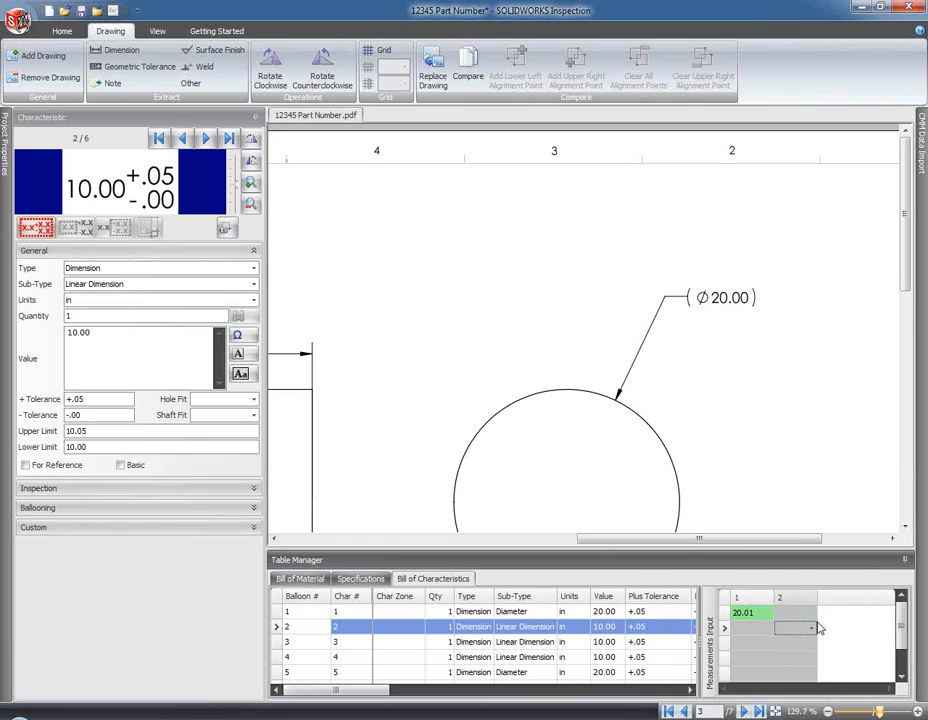
left_click(803, 614)
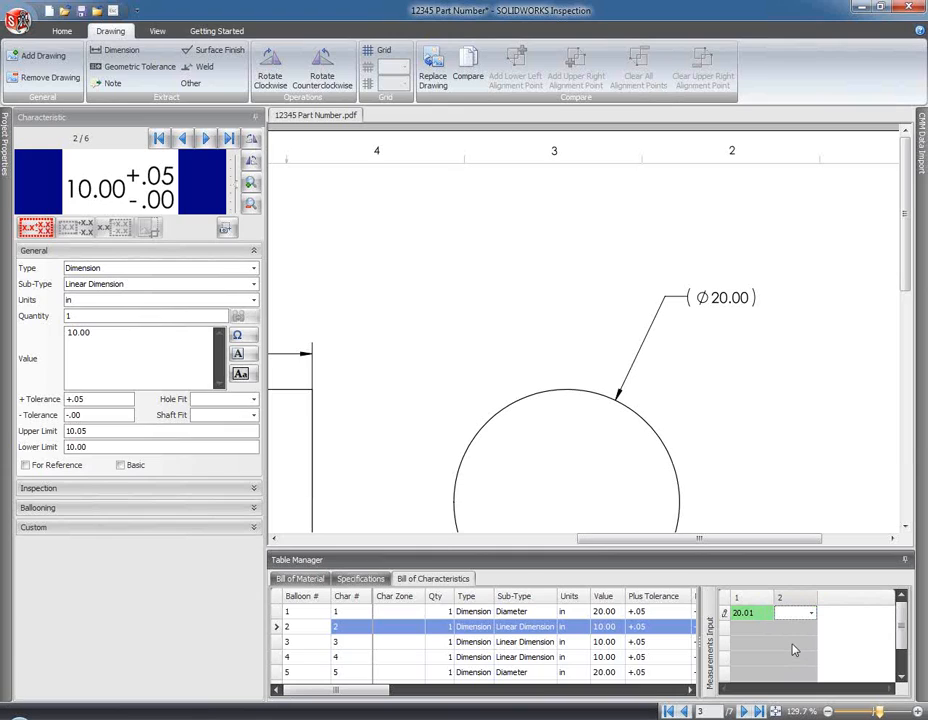
type("20.025")
key("Return")
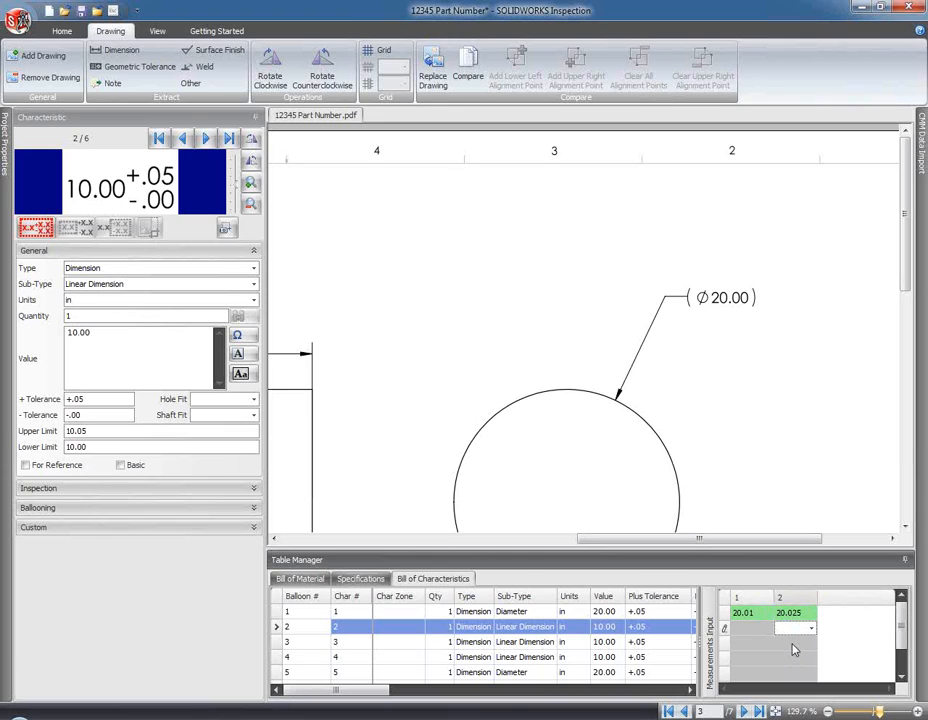
- Add a third measurement column and record 20.05 for balloon 1
right_click(806, 597)
left_click(838, 602)
left_click(842, 612)
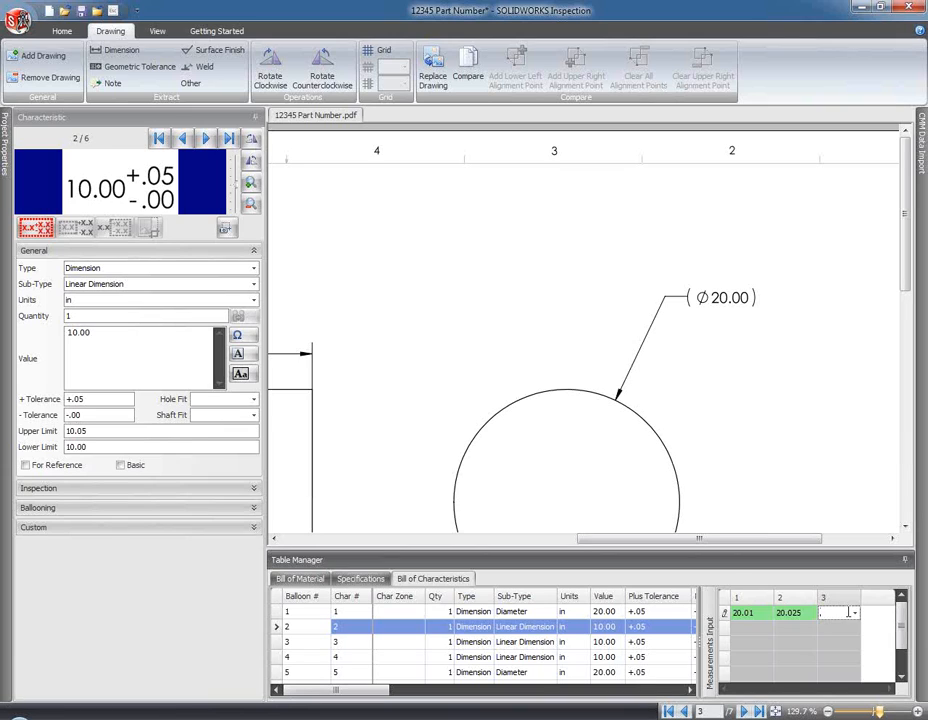
type("20.05")
key("Return")
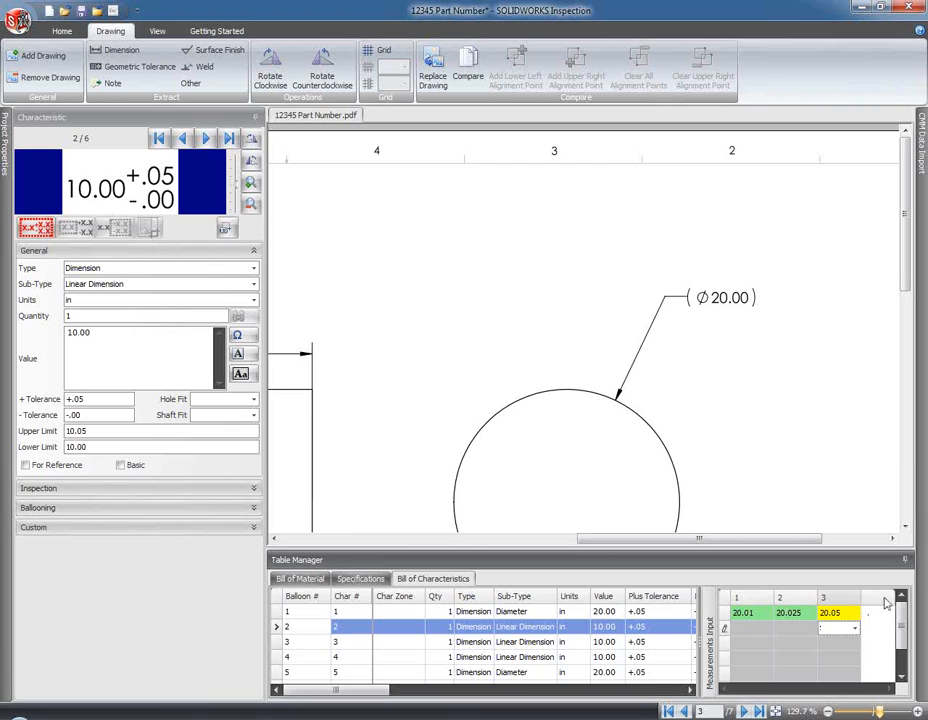
- Add a fourth measurement column and record 20.055 for balloon 1
right_click(862, 600)
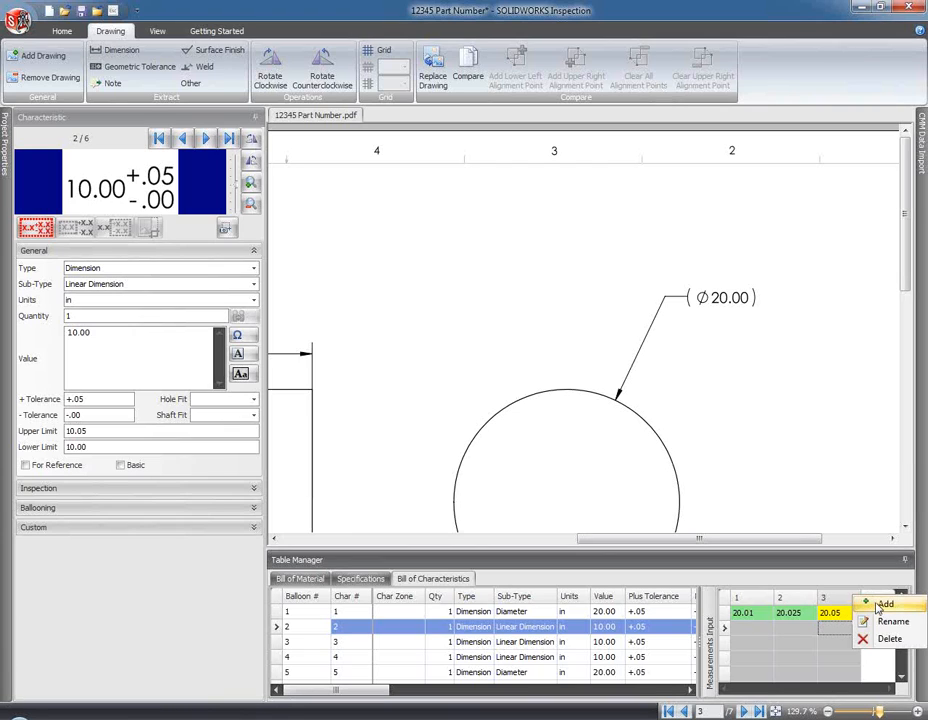
left_click(885, 607)
left_click(878, 612)
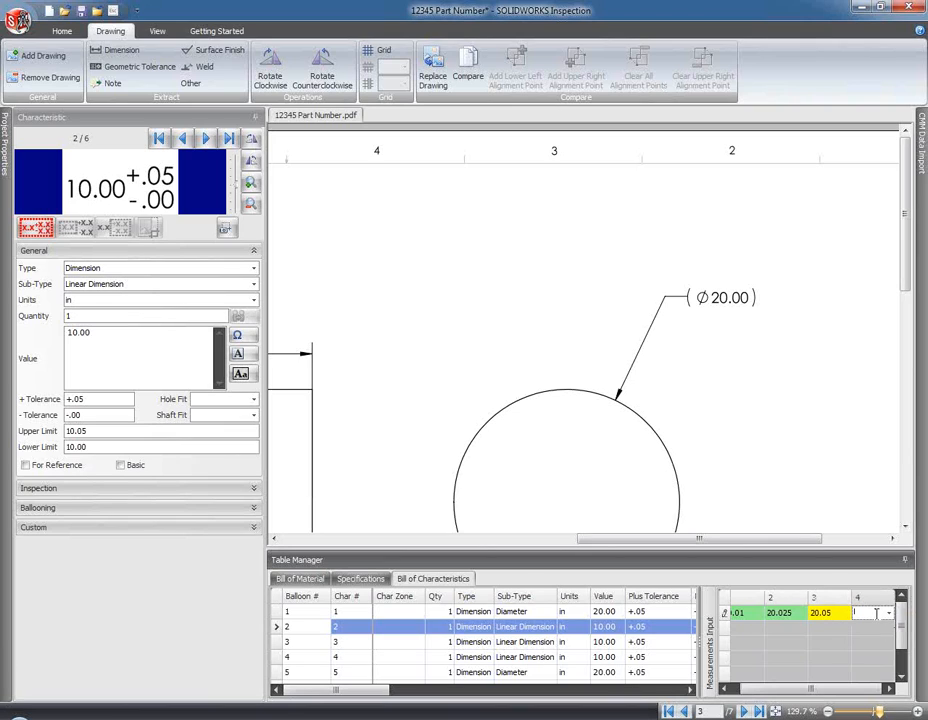
type("20.055")
key("Return")
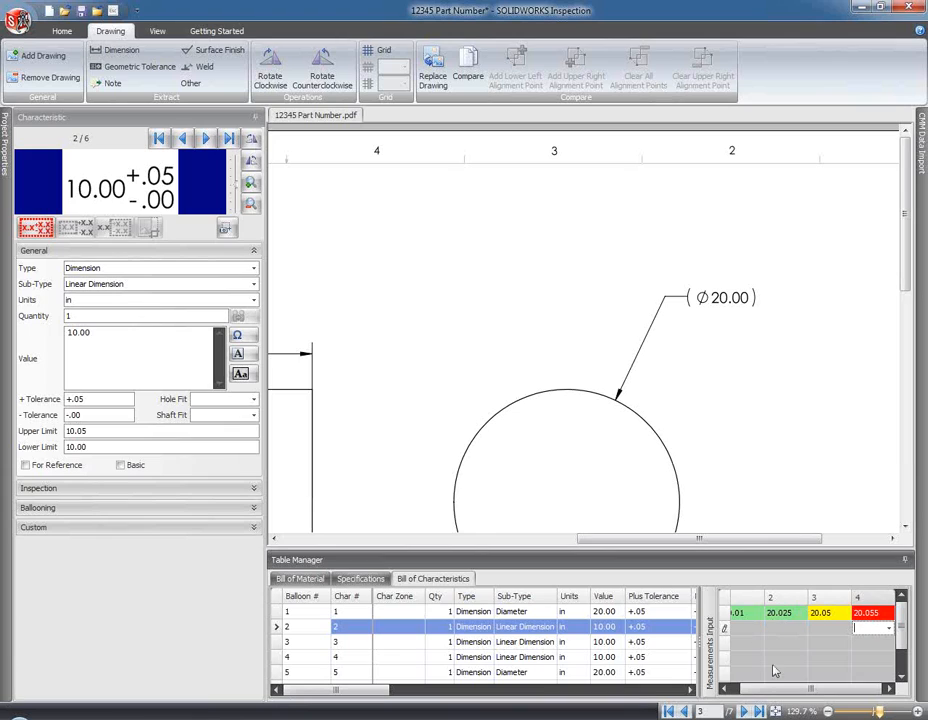
left_click_drag(770, 690, 756, 692)
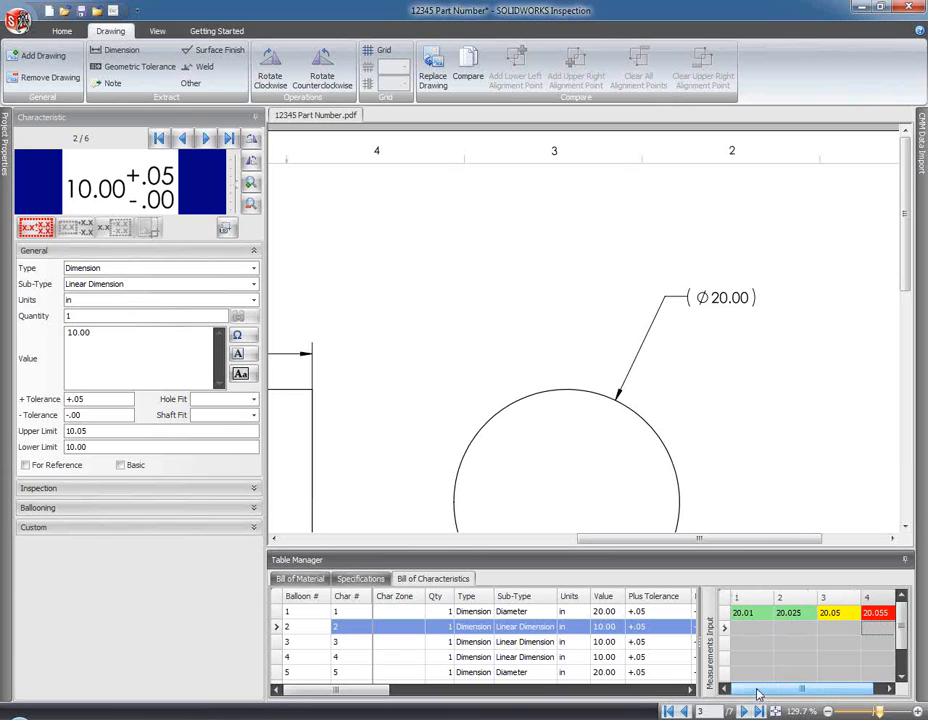
- Open the CMM data import options for a look, declining to save the project
left_click(749, 627)
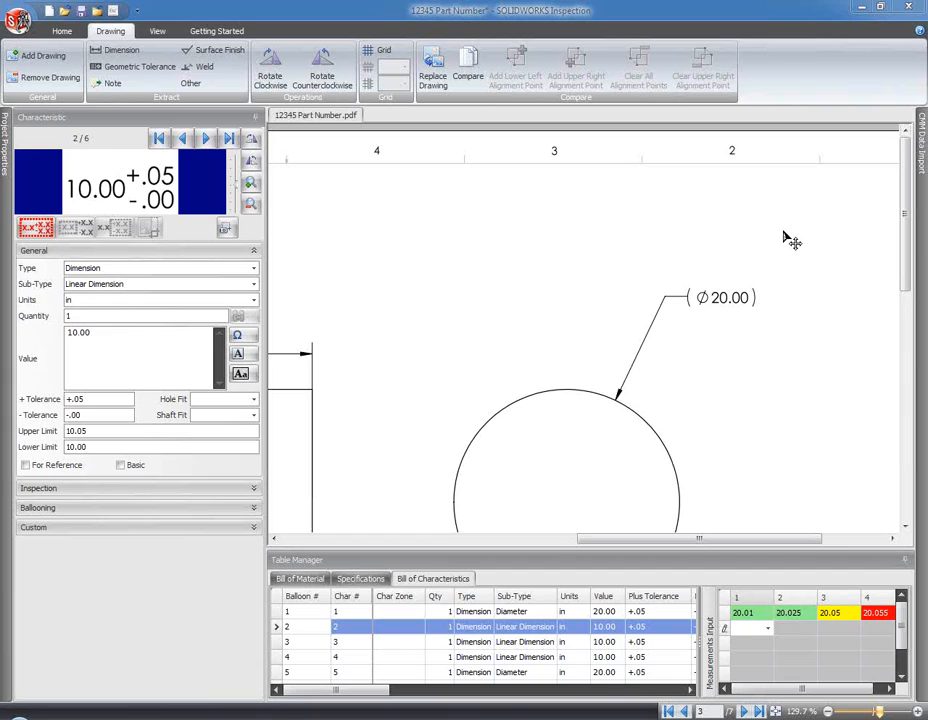
left_click(921, 167)
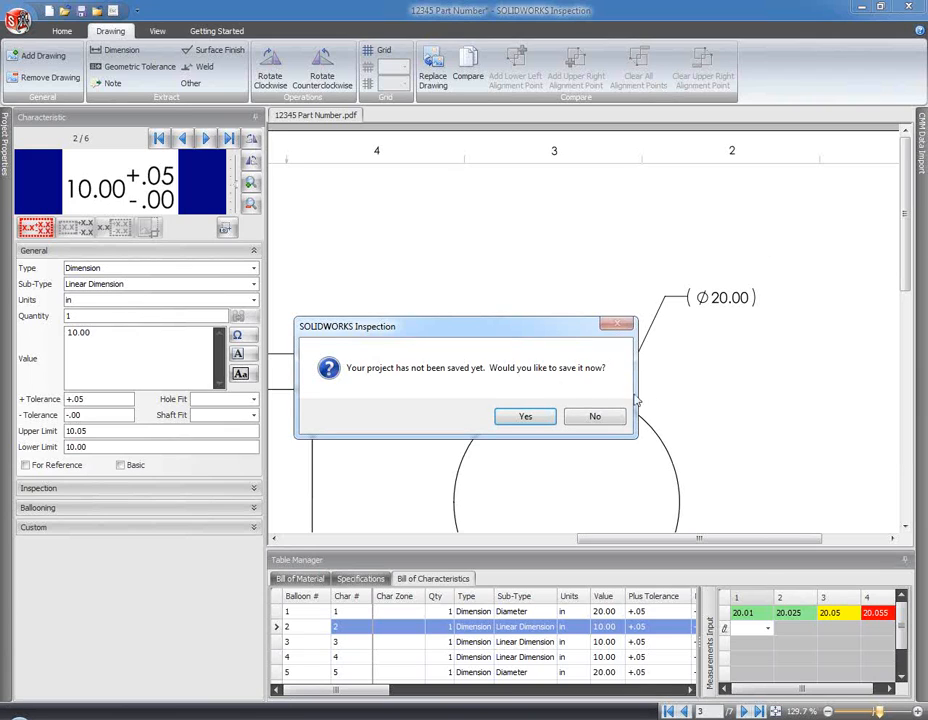
left_click(595, 416)
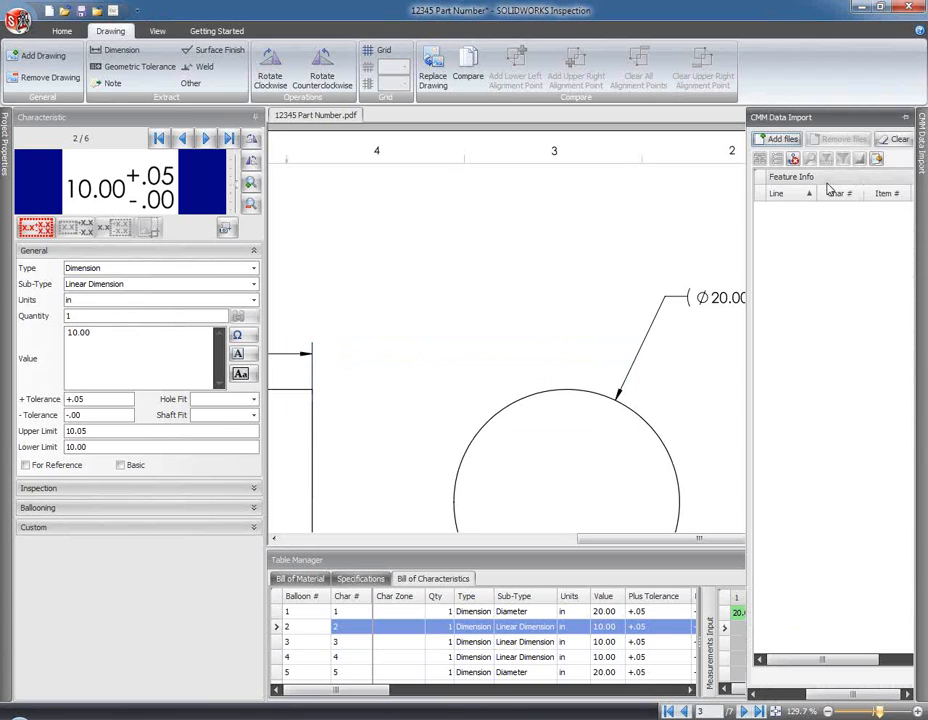
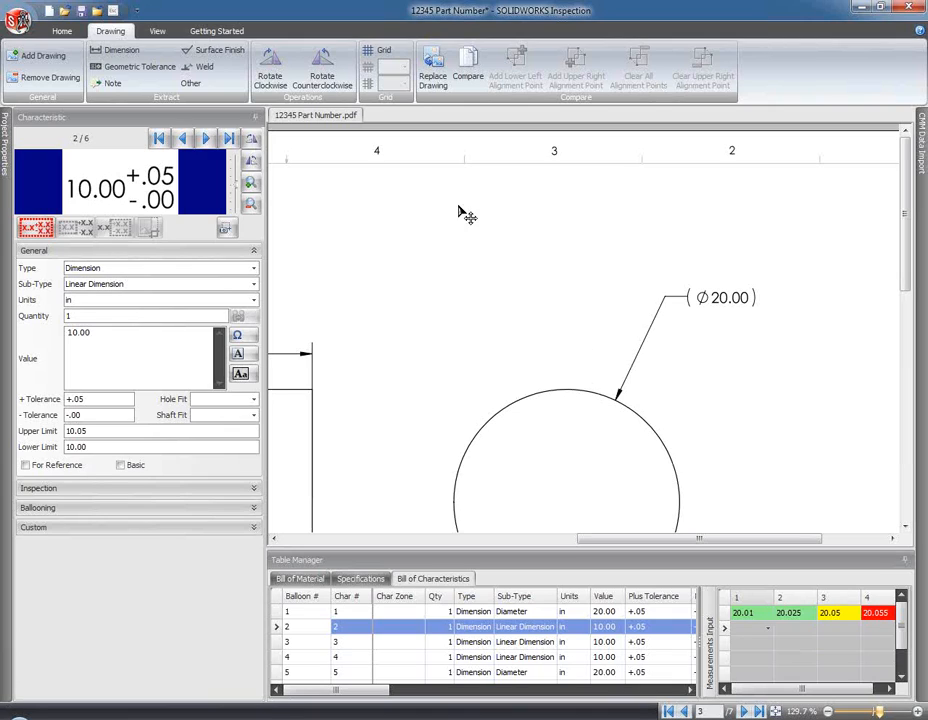
- Publish the project to PDF and Excel, saving the PDF as 12345 Part Number-ballooned.pdf, and close it after checking the ballooned sheets
left_click(62, 31)
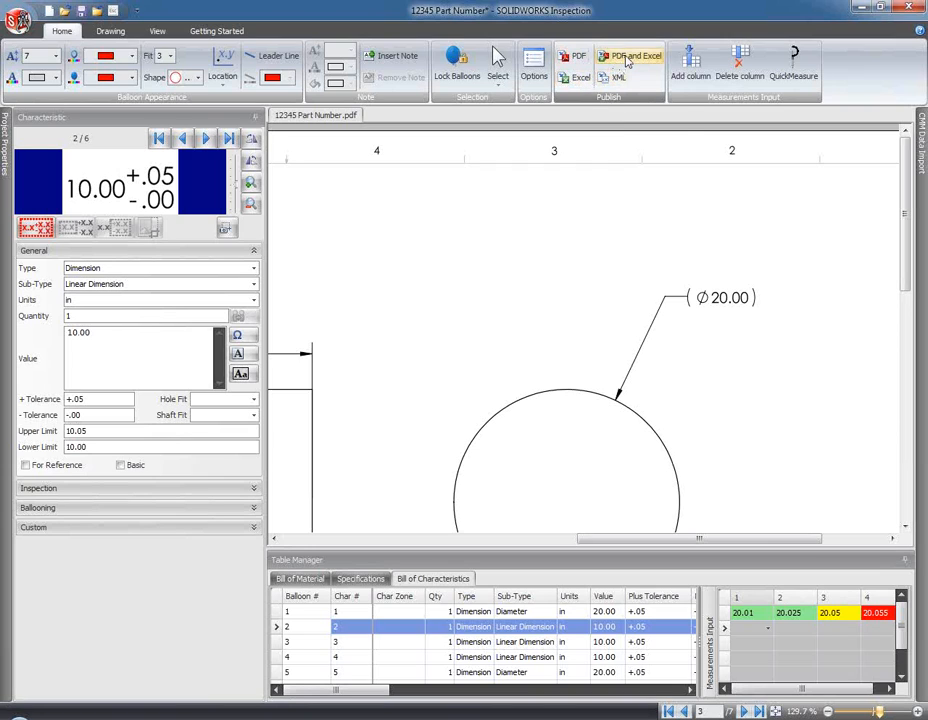
left_click(627, 57)
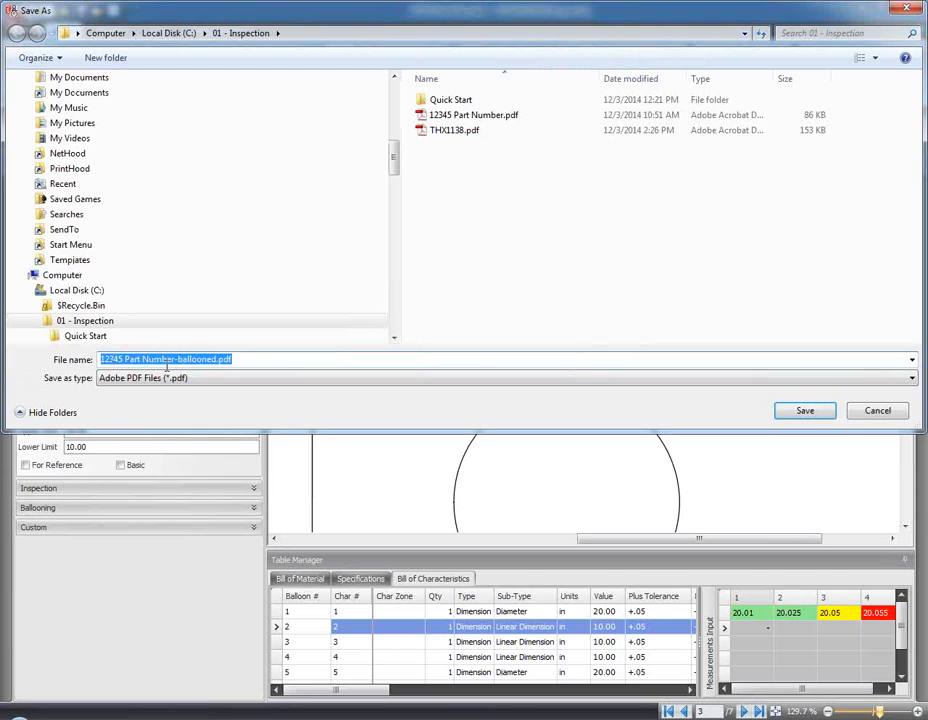
left_click(810, 412)
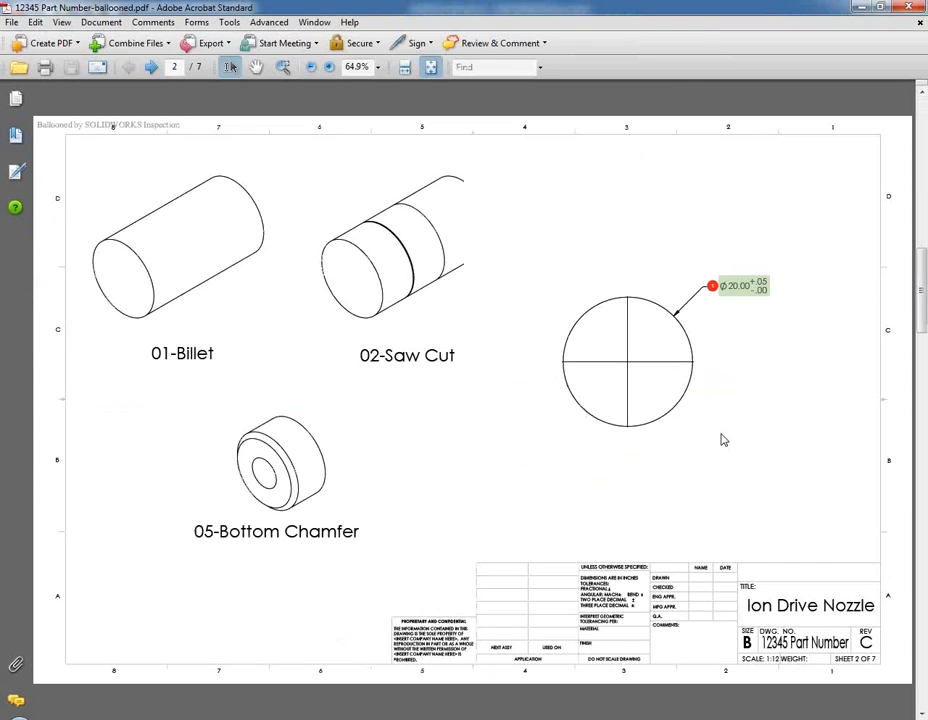
scroll(722, 440, "down", 3)
scroll(775, 280, "up", 2)
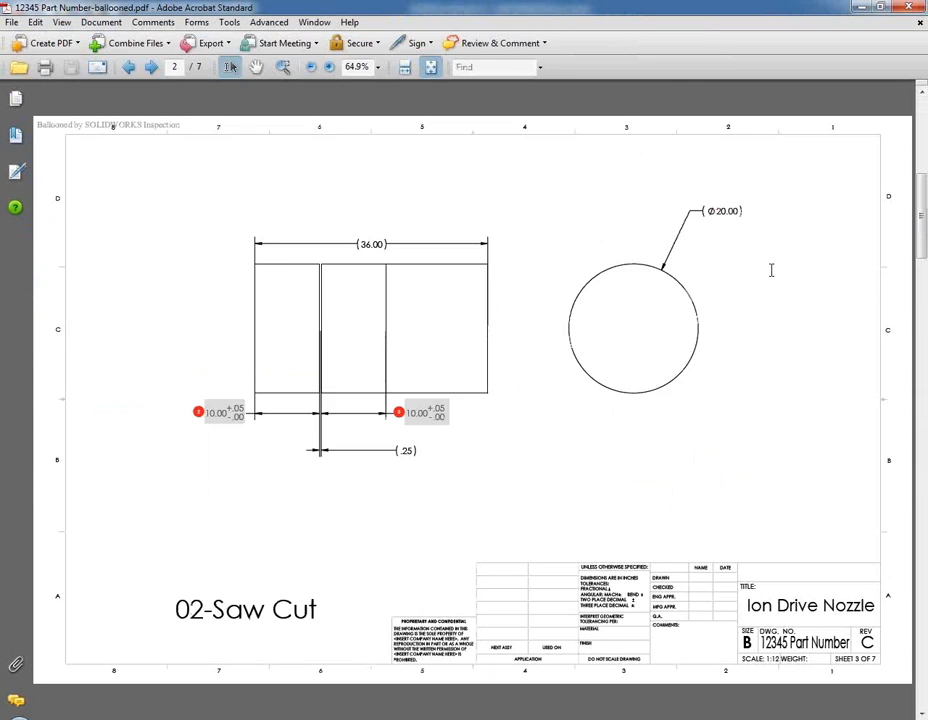
scroll(771, 270, "up", 1)
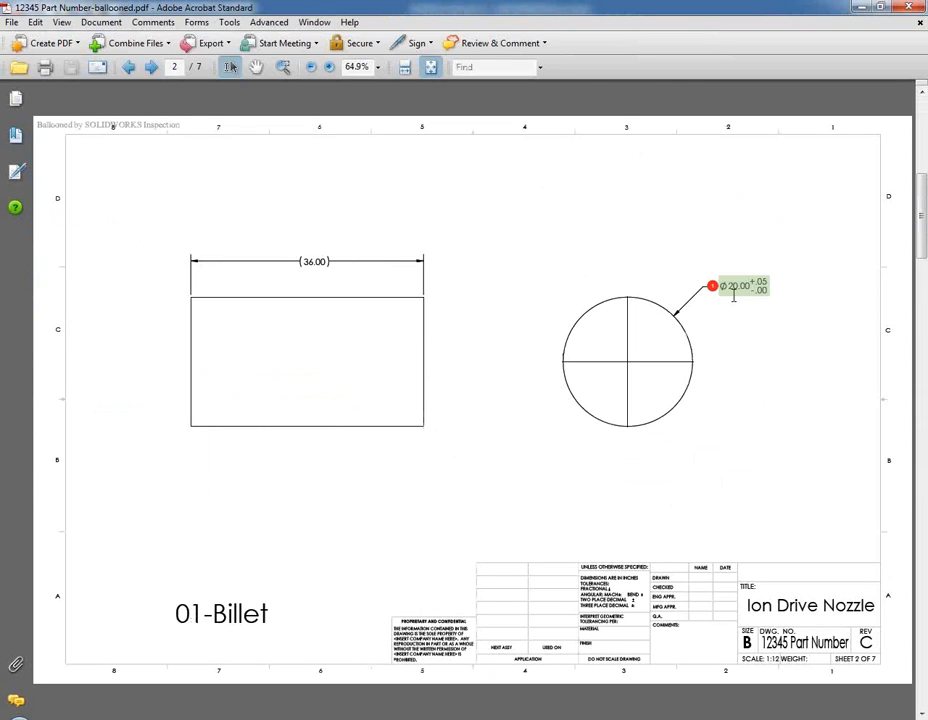
left_click(909, 7)
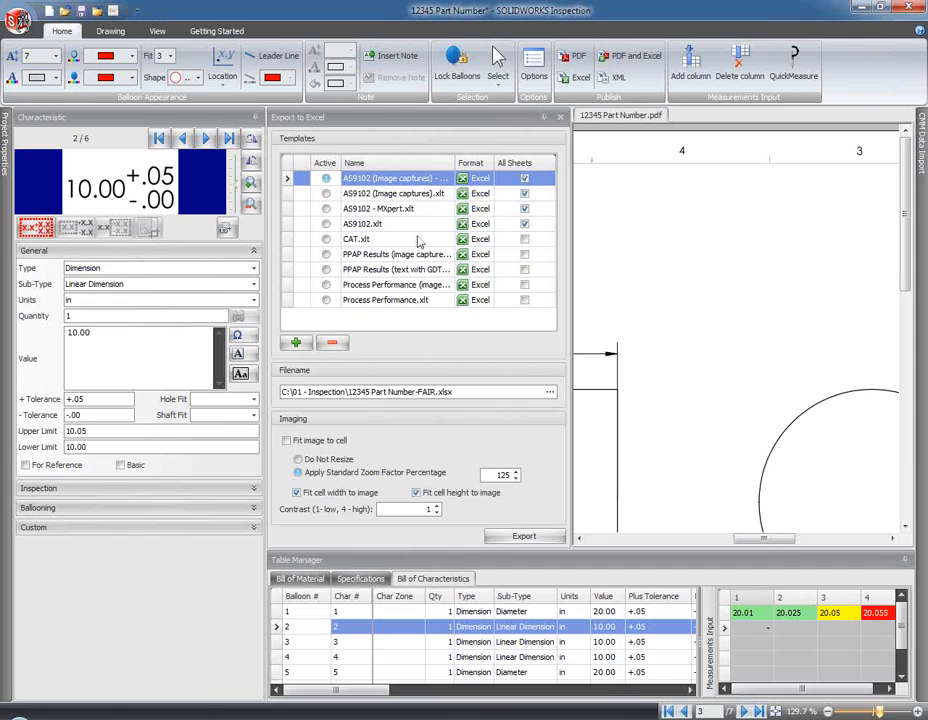
- Export the inspection report to 12345 Part Number-FAIR.xlsx using the PPAP Results image capture template
left_click(326, 254)
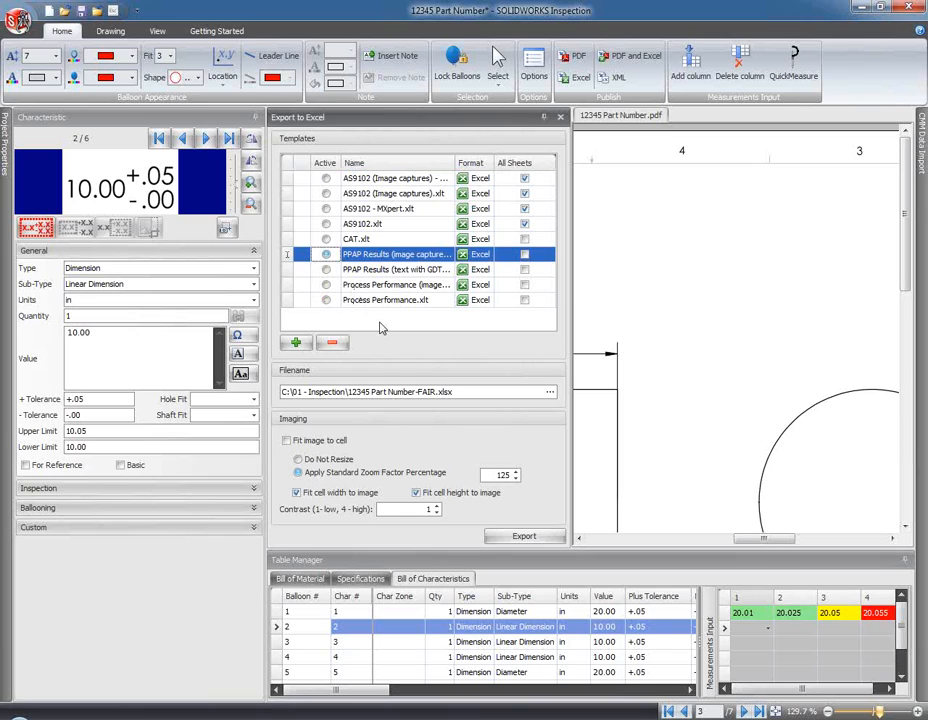
left_click(523, 538)
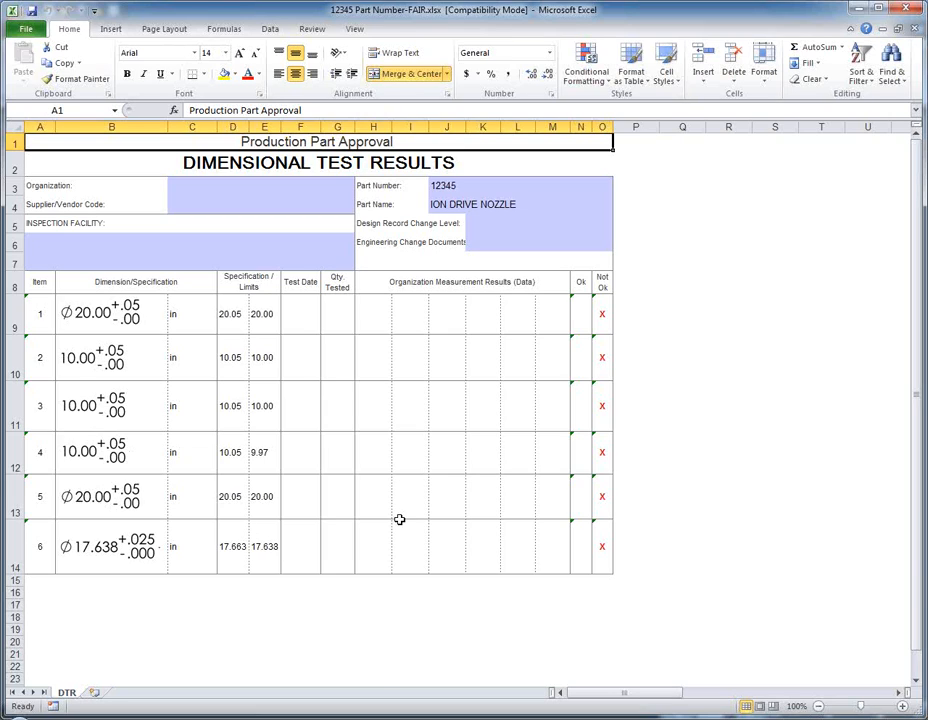
- Return to SOLIDWORKS Inspection and export another Excel report with the Process Performance.xlt template, saving it as a copy of the existing FAIR file
mouse_move(284, 718)
left_click(284, 718)
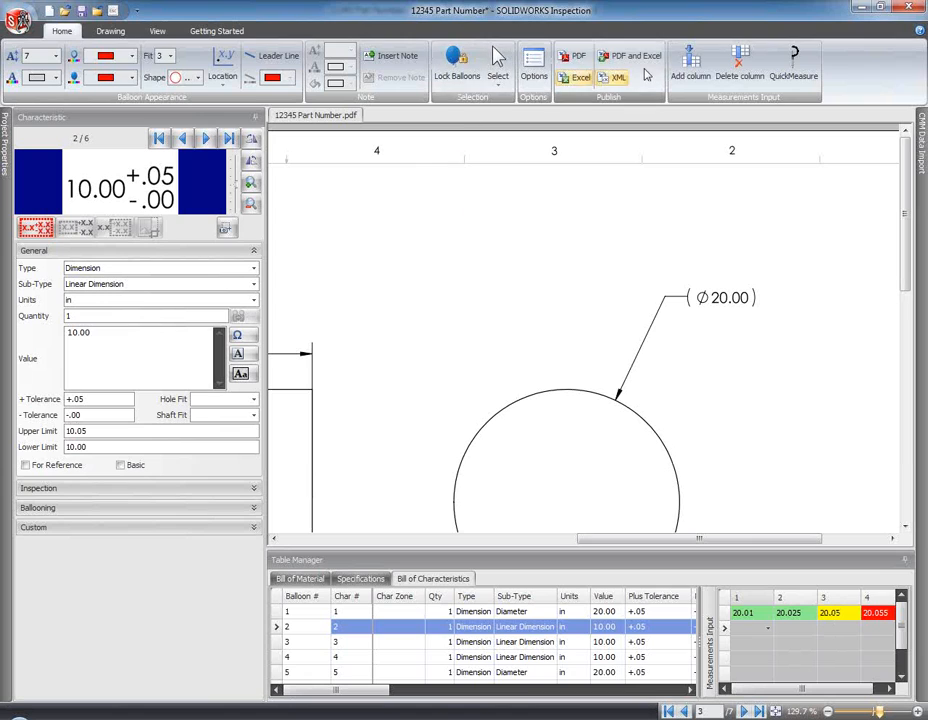
left_click(579, 76)
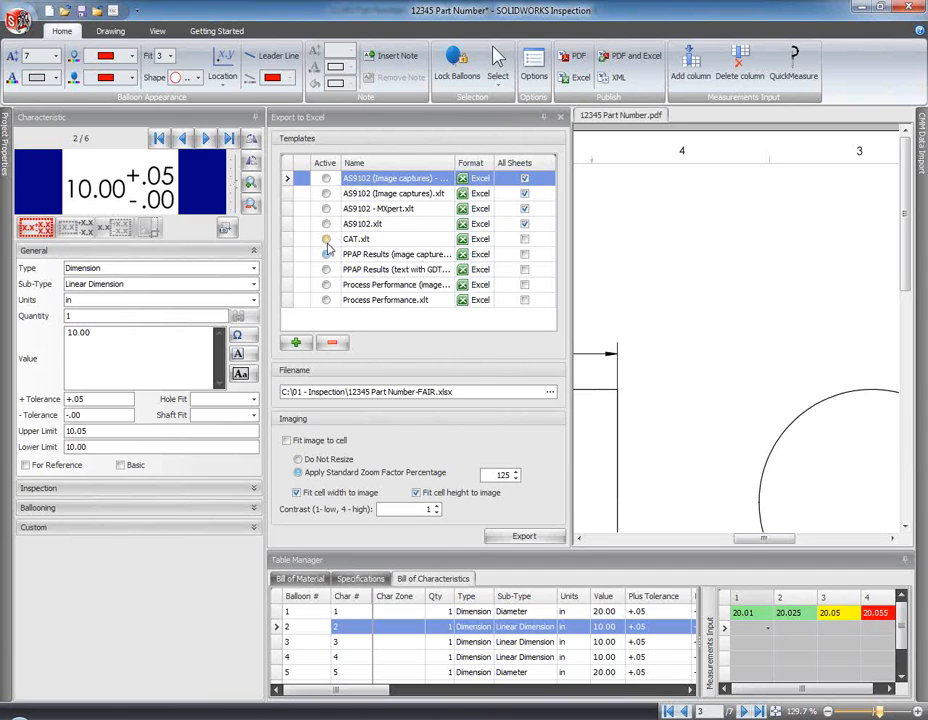
left_click(326, 300)
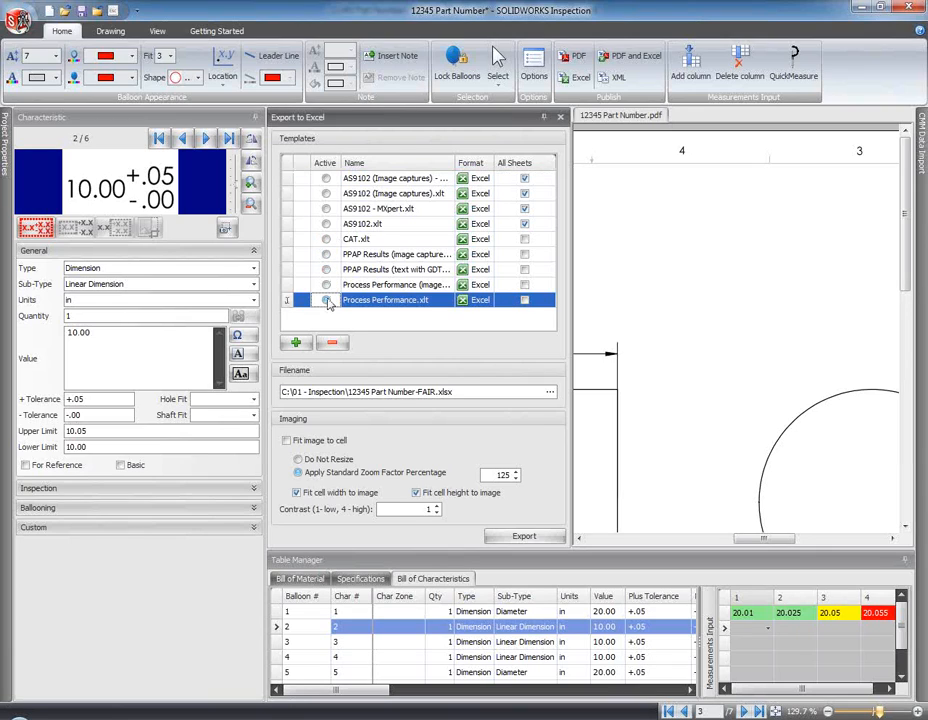
left_click(534, 539)
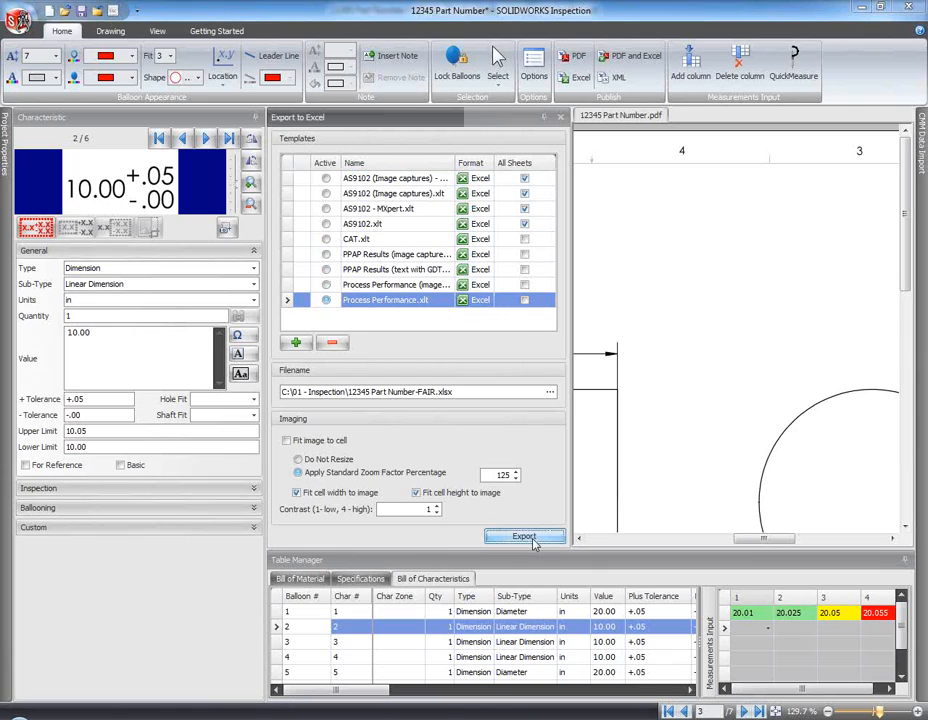
left_click(522, 417)
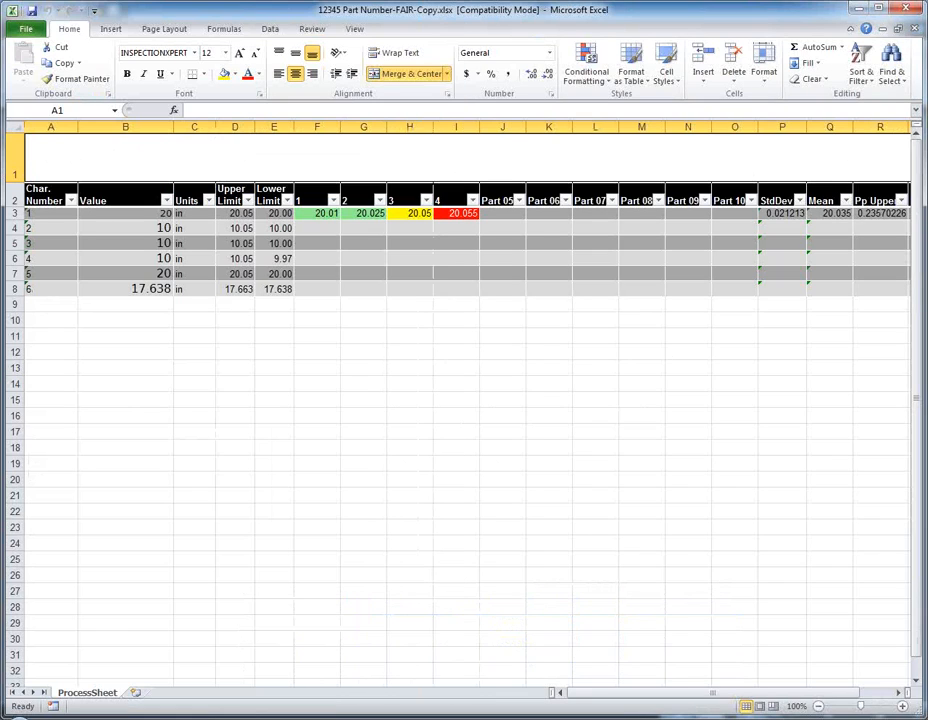
- Examine the process sheet's measurement columns and its StdDev, Mean, Pp and Ppk statistics
left_click(597, 695)
left_click_drag(629, 698, 673, 697)
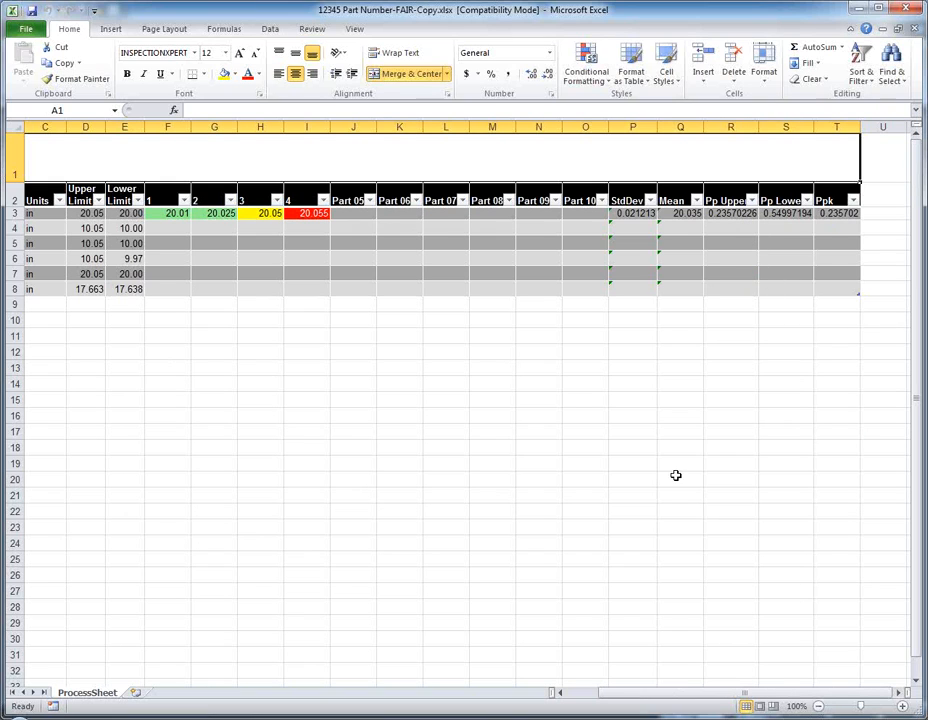
left_click_drag(700, 699, 668, 694)
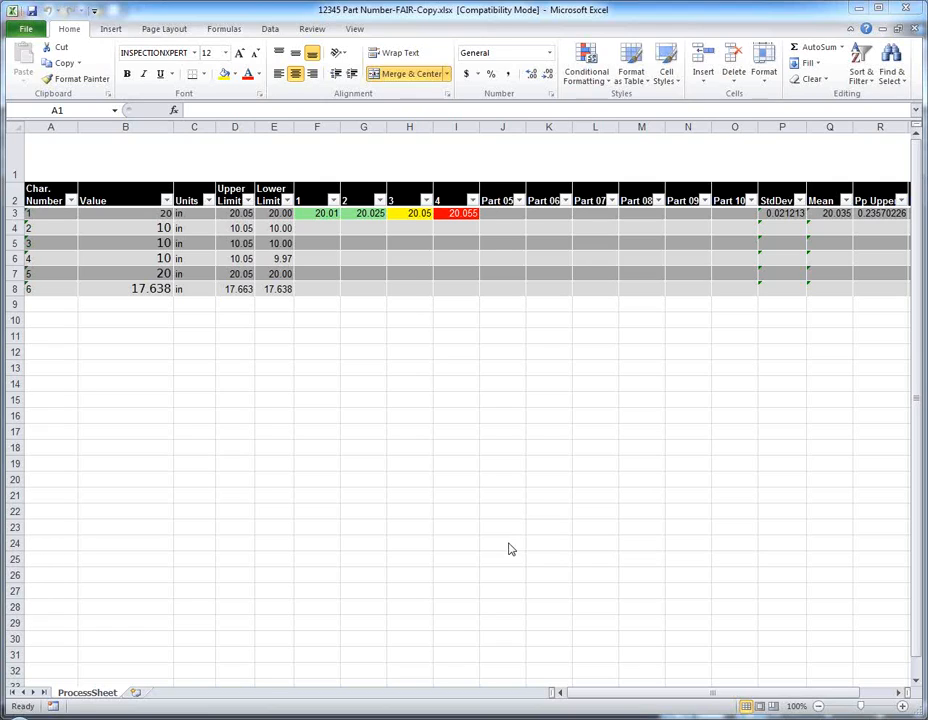
- Open the recent presentation SWX Inspection Webinar 20141203.ppt in PowerPoint and start its slide show
left_click(12, 716)
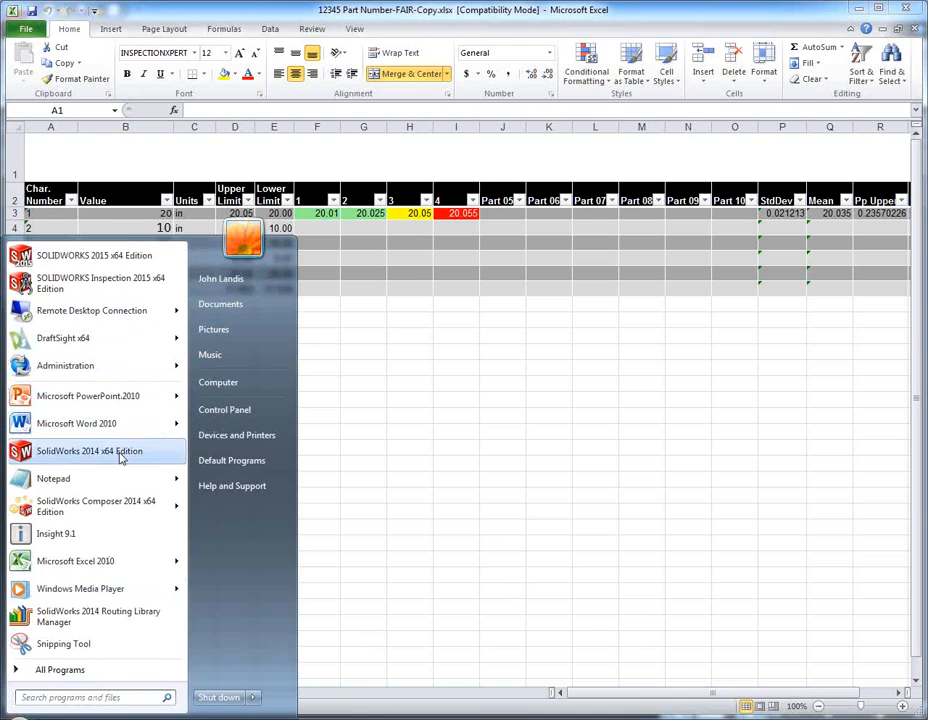
mouse_move(113, 574)
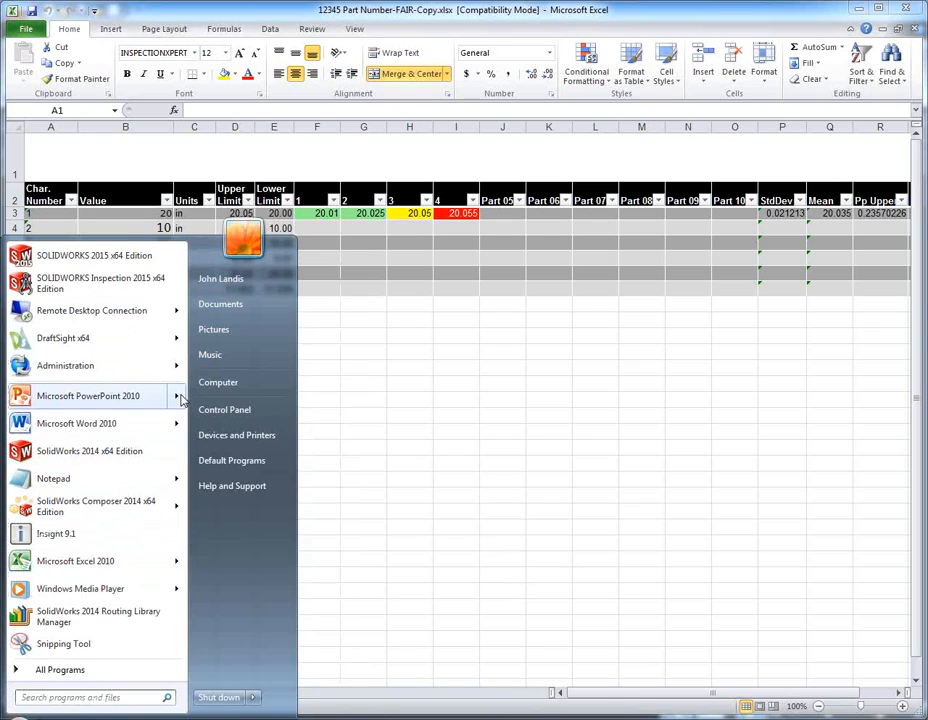
mouse_move(177, 401)
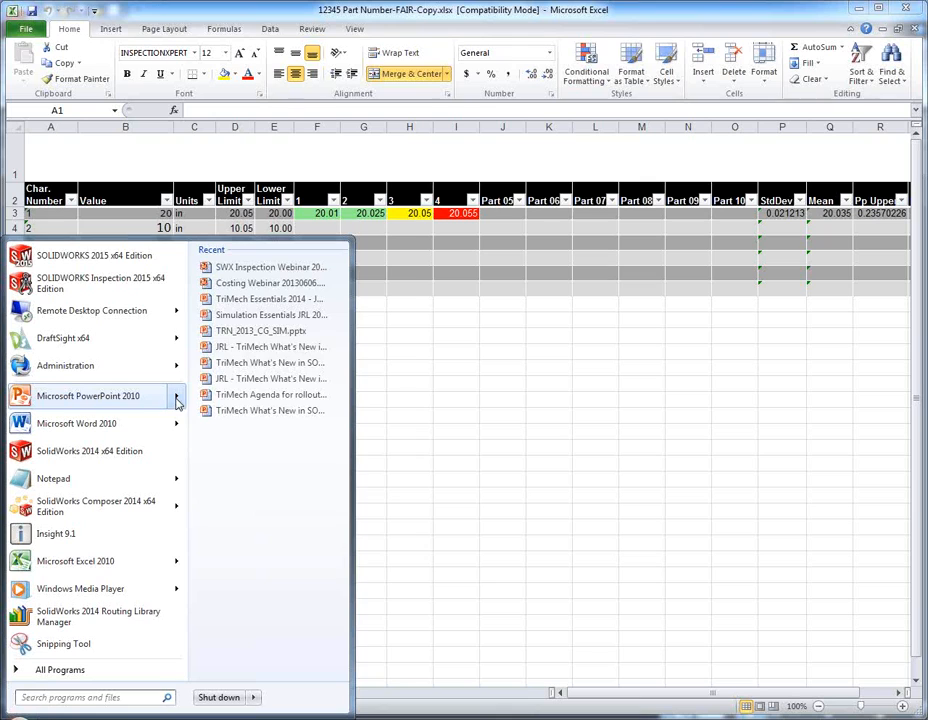
left_click(254, 268)
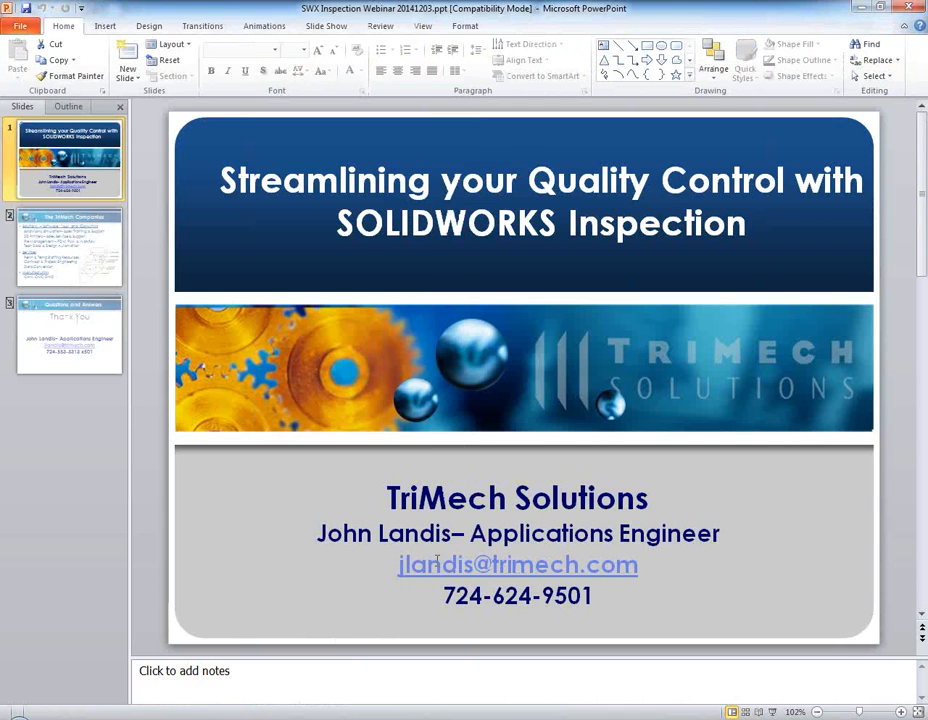
left_click(768, 711)
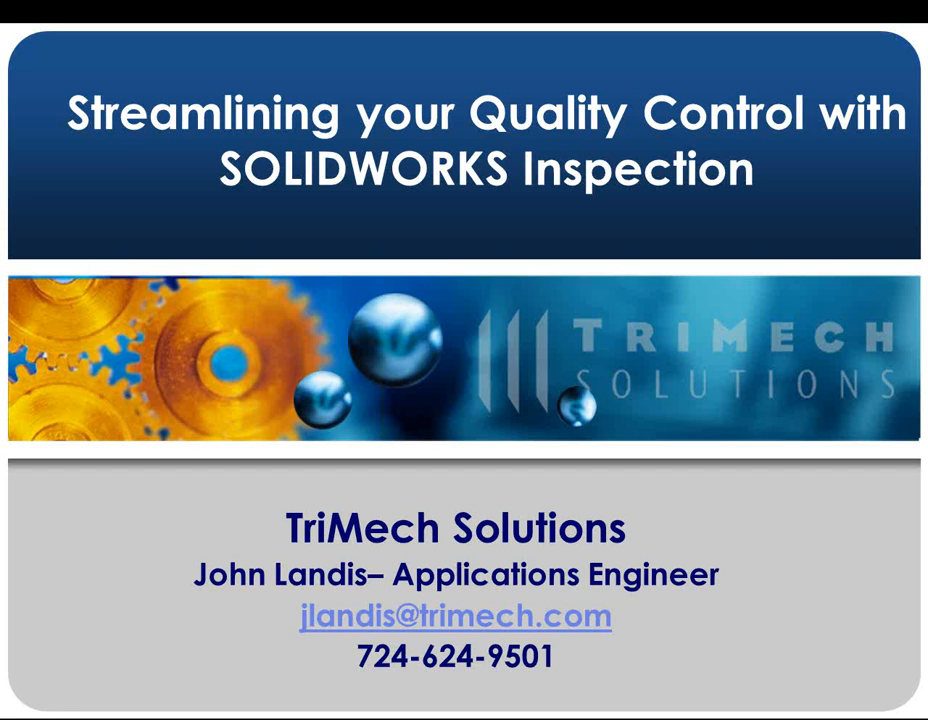